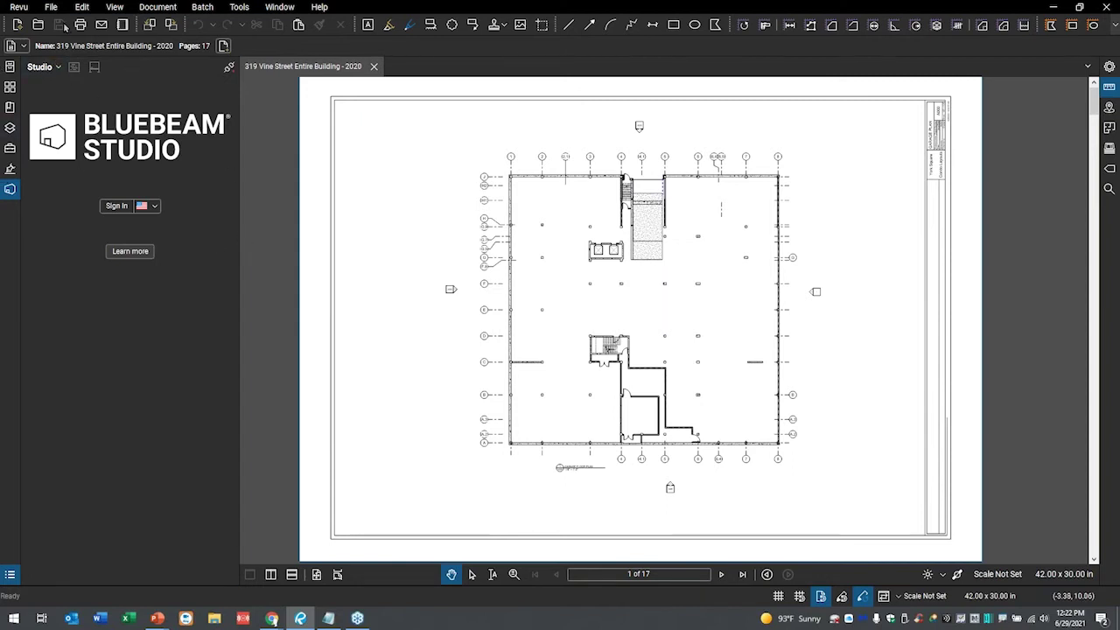
- Look through the application menu and close it without choosing anything
click(19, 7)
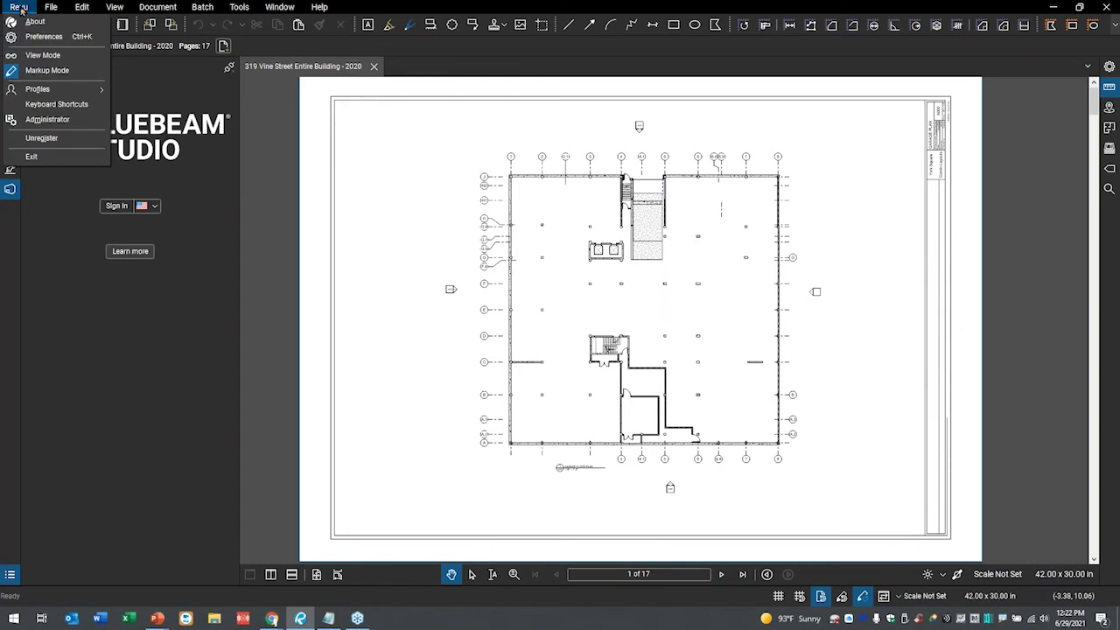
mouse_move(54, 92)
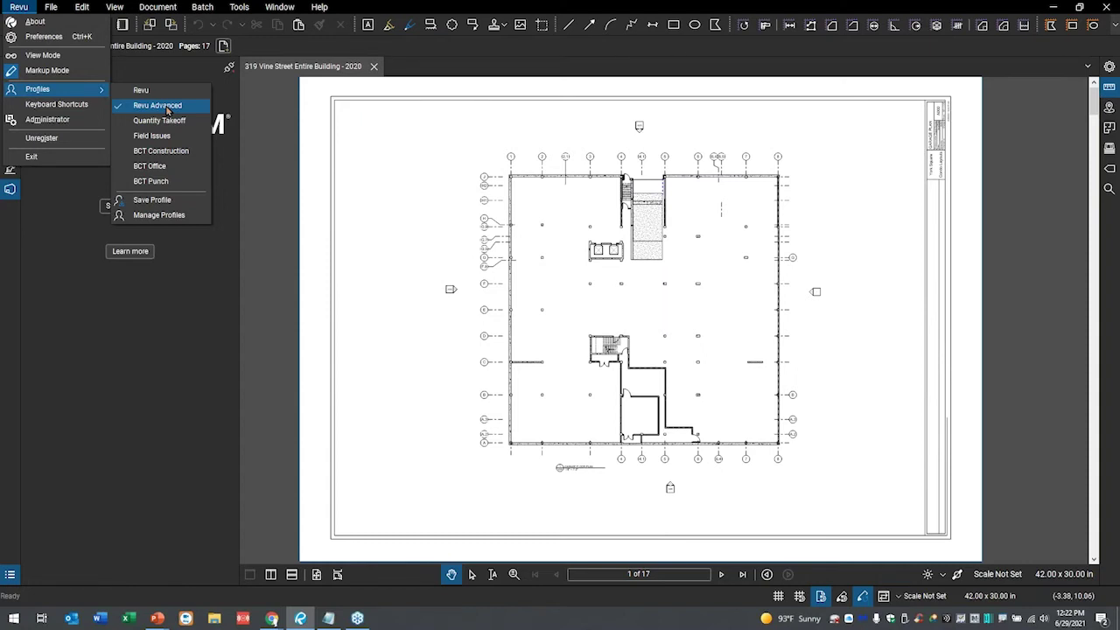
click(274, 111)
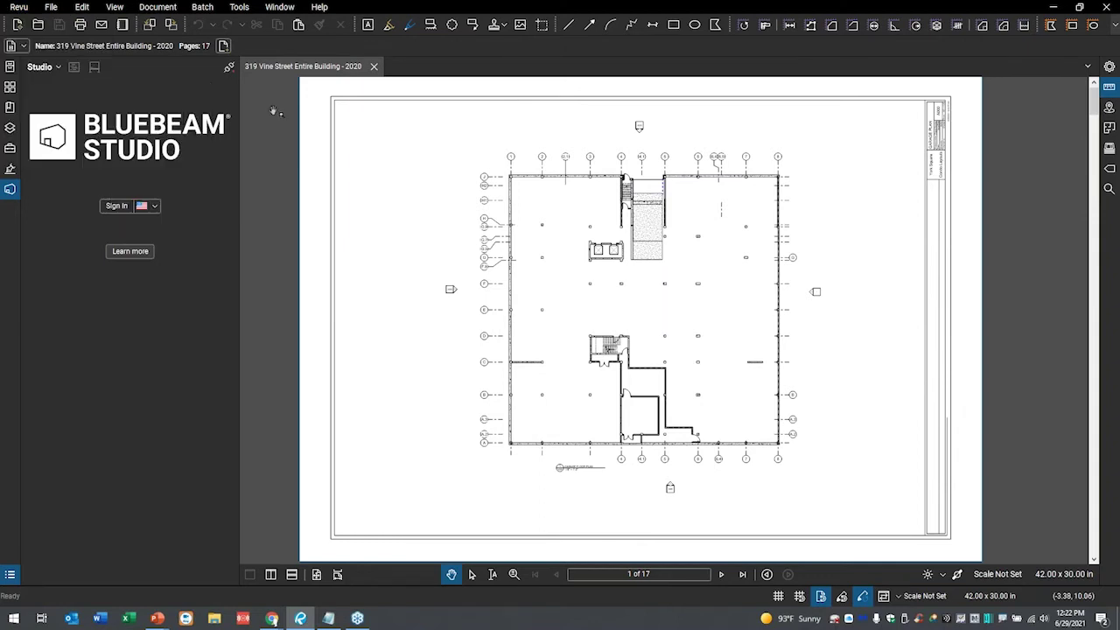
- Hide and reopen the Studio panel, then start the Studio sign-in
click(9, 191)
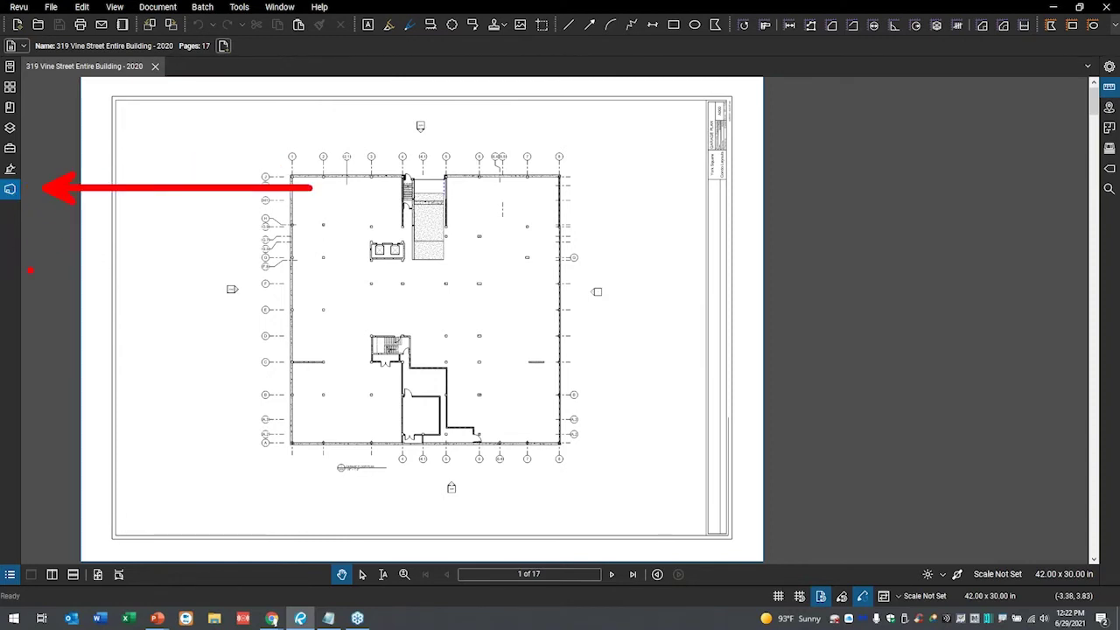
click(10, 190)
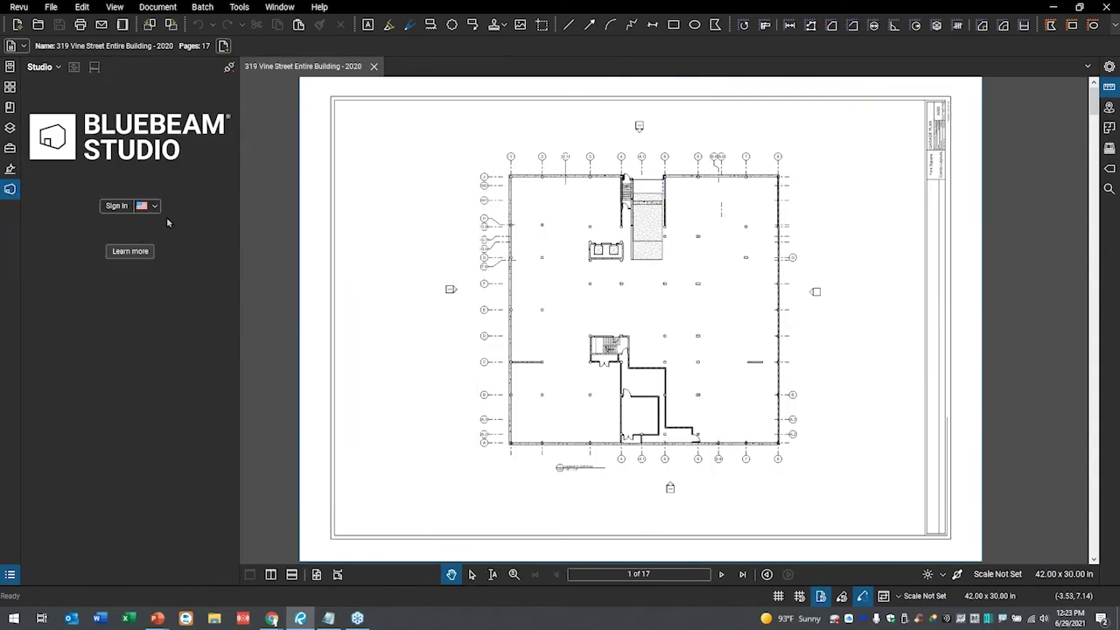
click(119, 209)
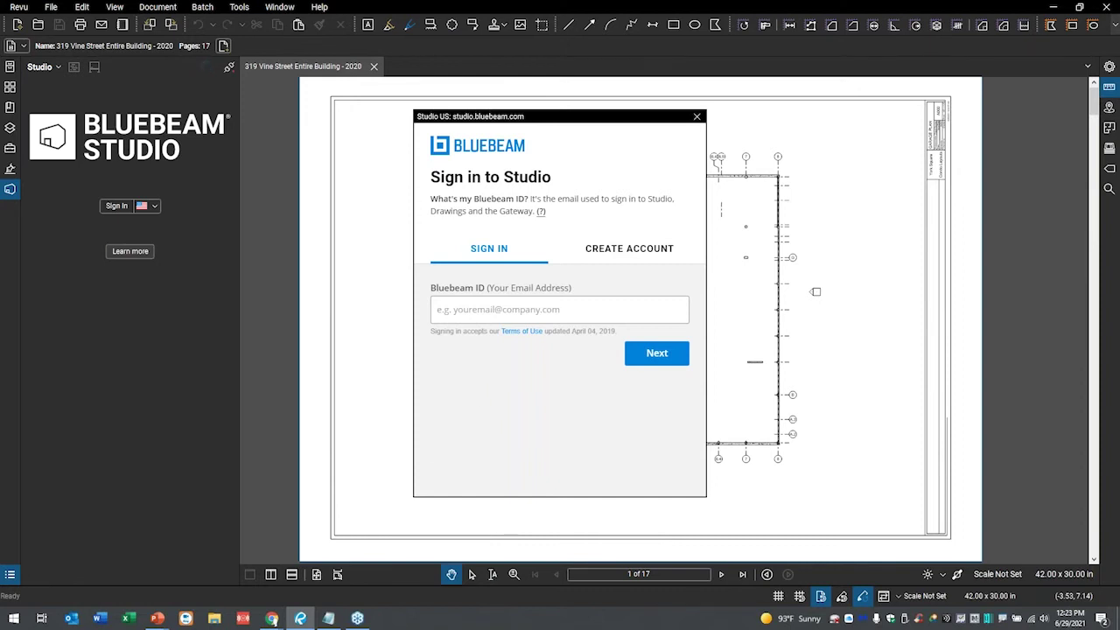
- Sign in to Studio with the Bluebeam ID e-mail and password to list the four joined sessions
click(464, 314)
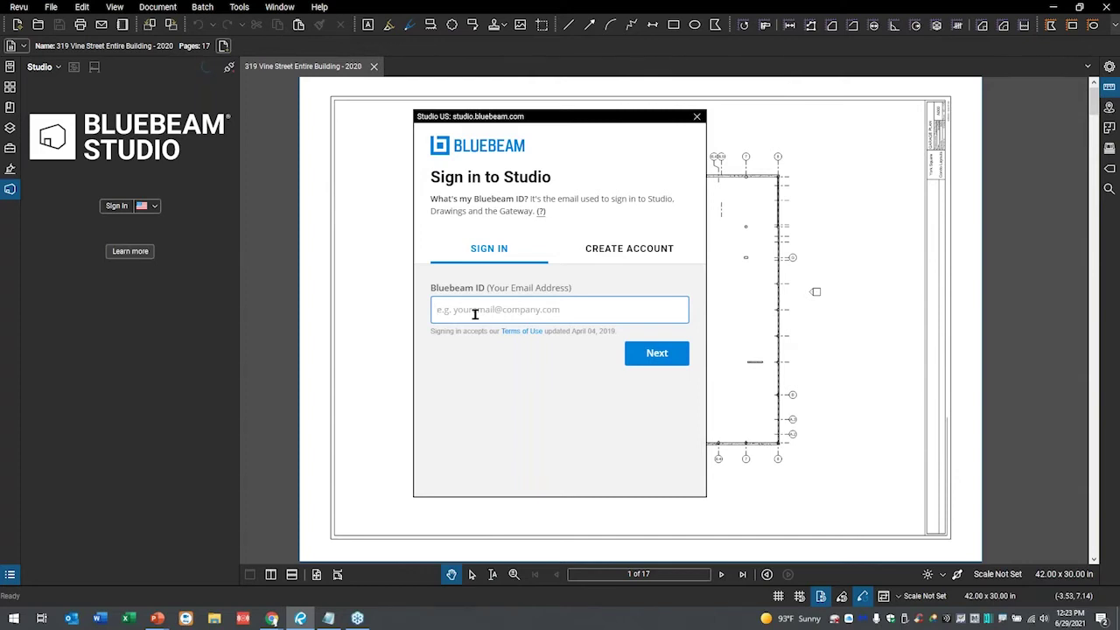
click(639, 355)
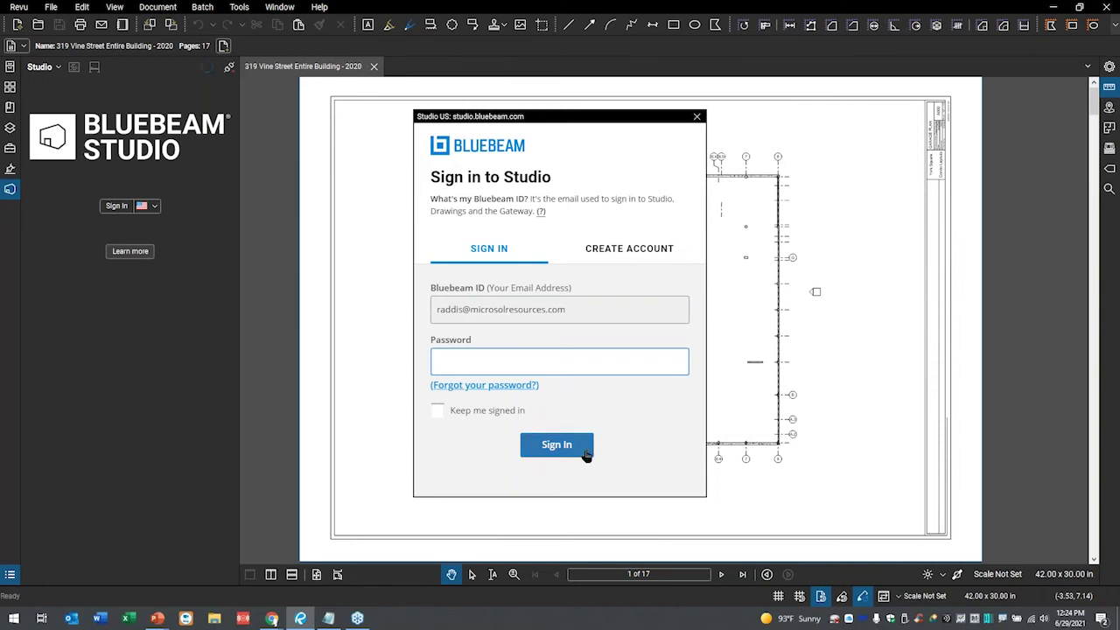
text(••••••••••••••)
click(563, 446)
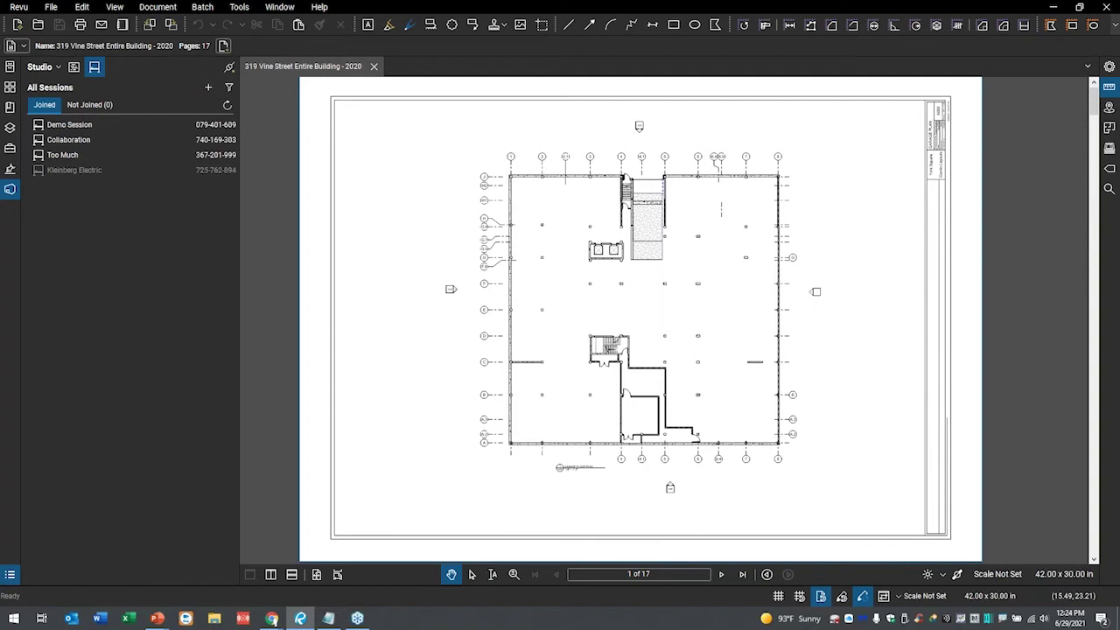
mouse_move(142, 107)
mouse_down()
mouse_move(74, 142)
mouse_move(226, 122)
mouse_move(12, 156)
mouse_move(227, 167)
mouse_move(229, 98)
mouse_up()
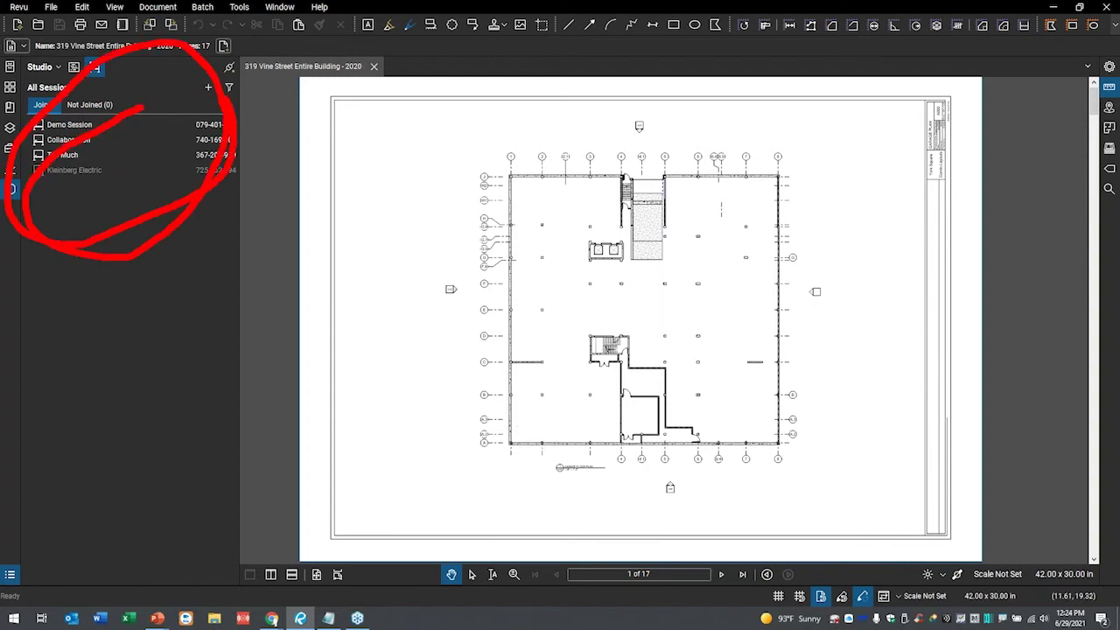
key(Escape)
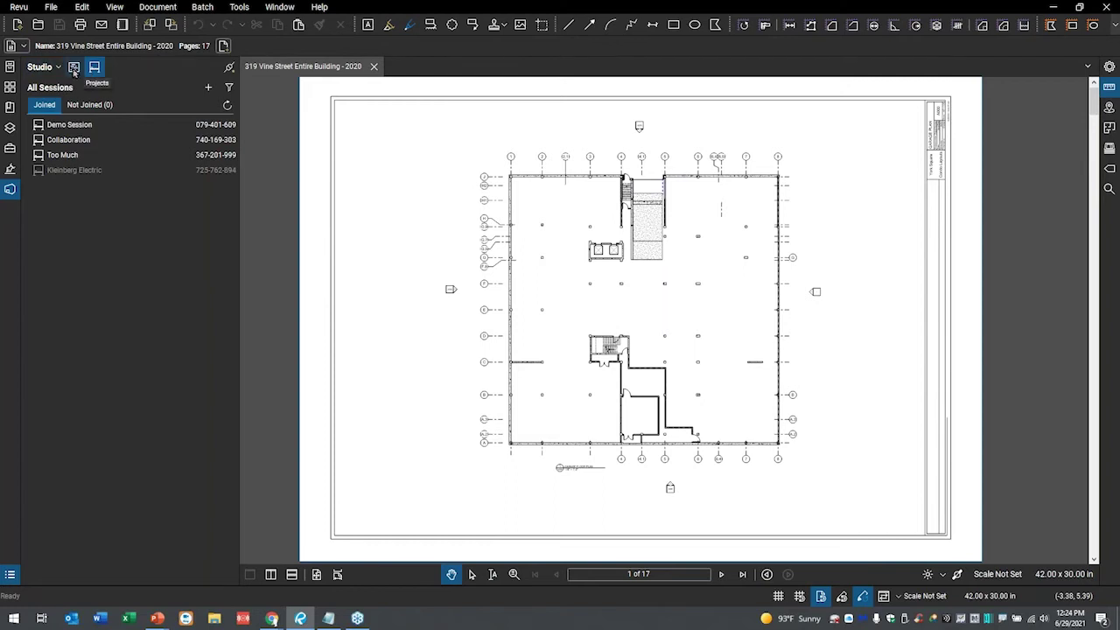
click(74, 68)
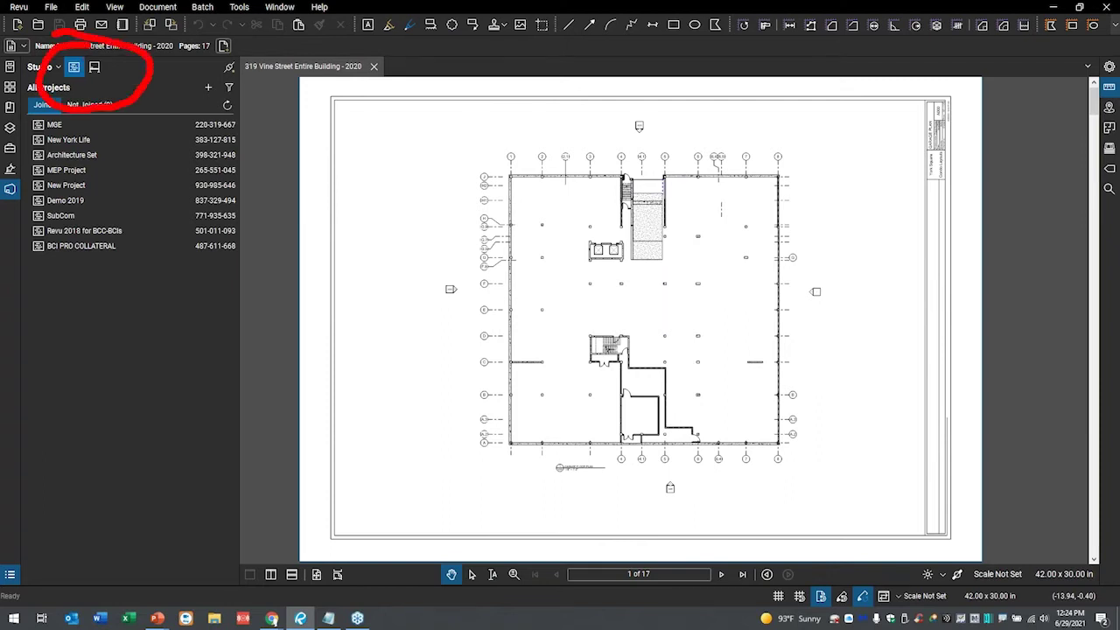
click(94, 68)
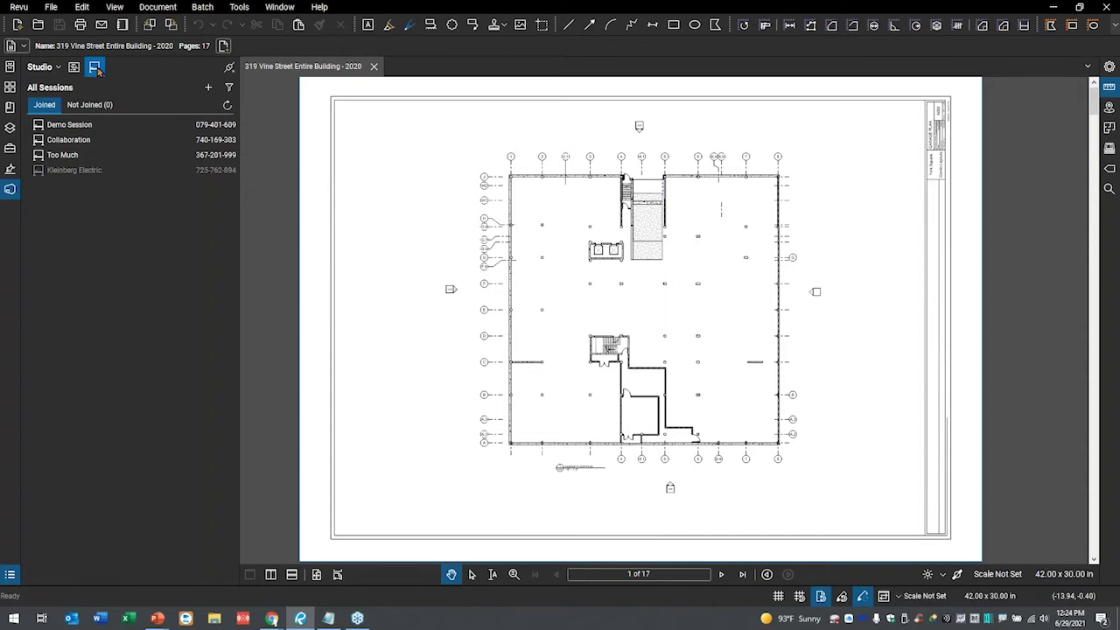
double_click(77, 142)
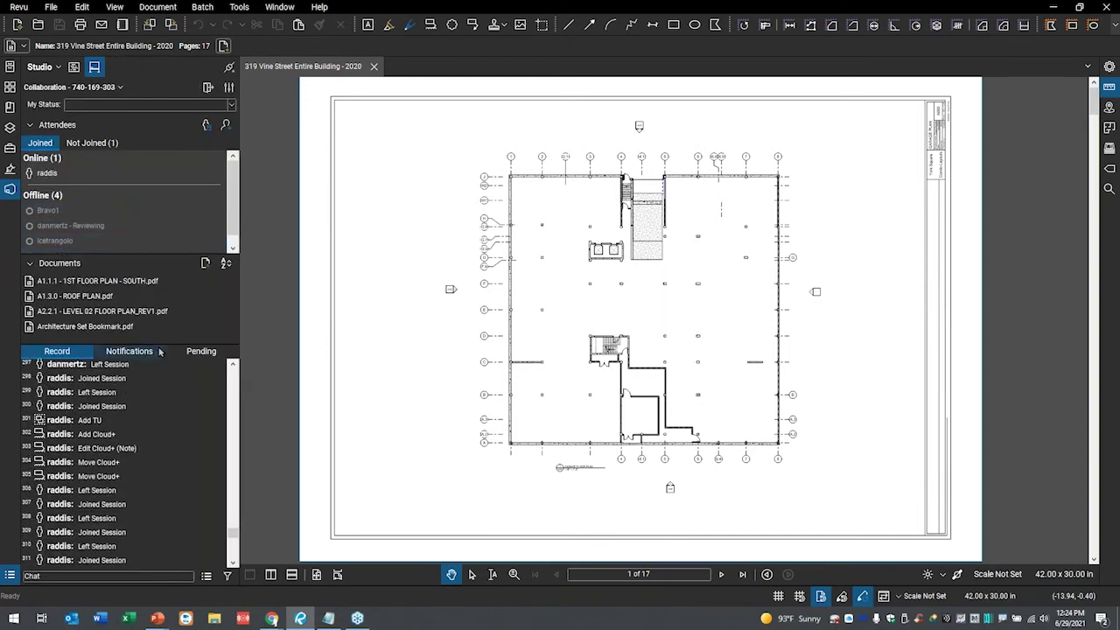
mouse_move(108, 328)
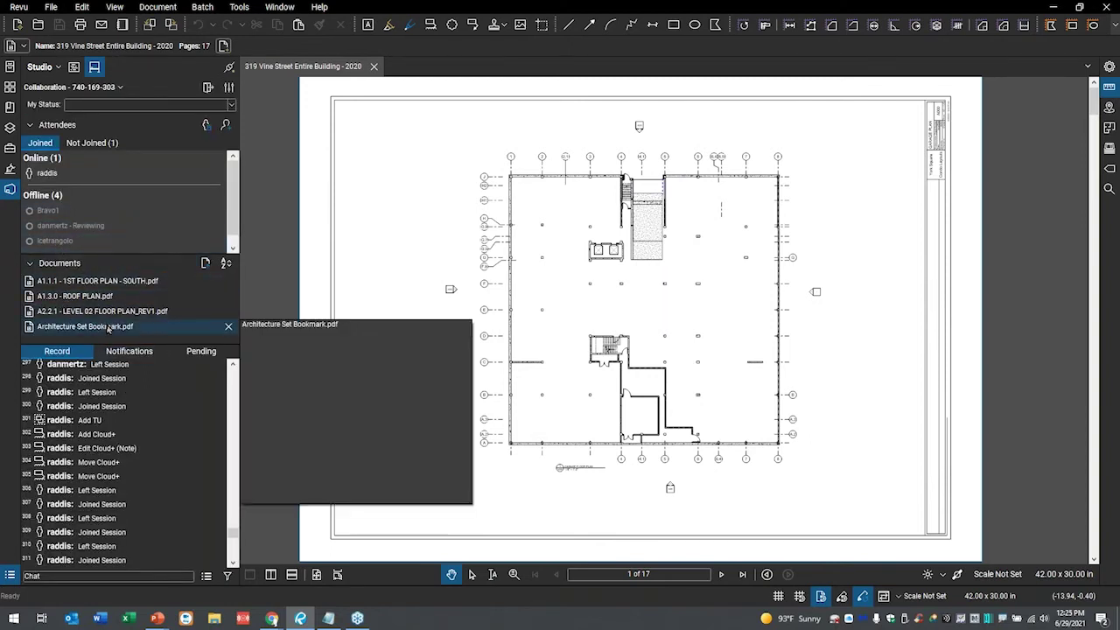
mouse_move(147, 268)
mouse_down()
mouse_move(37, 300)
mouse_move(241, 364)
mouse_move(159, 240)
mouse_move(41, 283)
mouse_move(214, 350)
mouse_up()
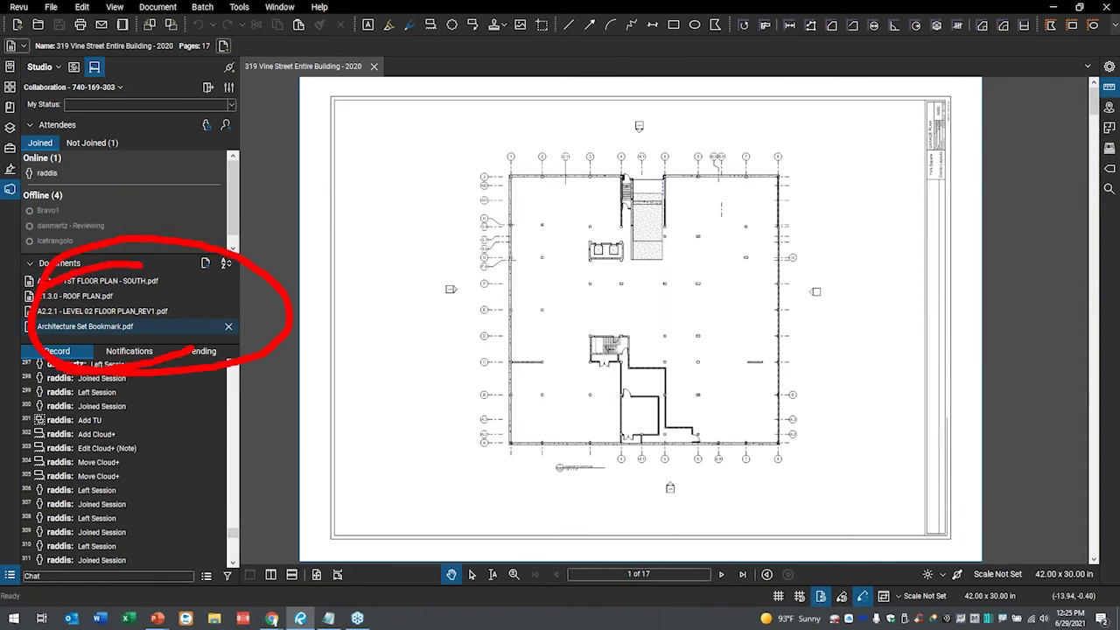
key(Escape)
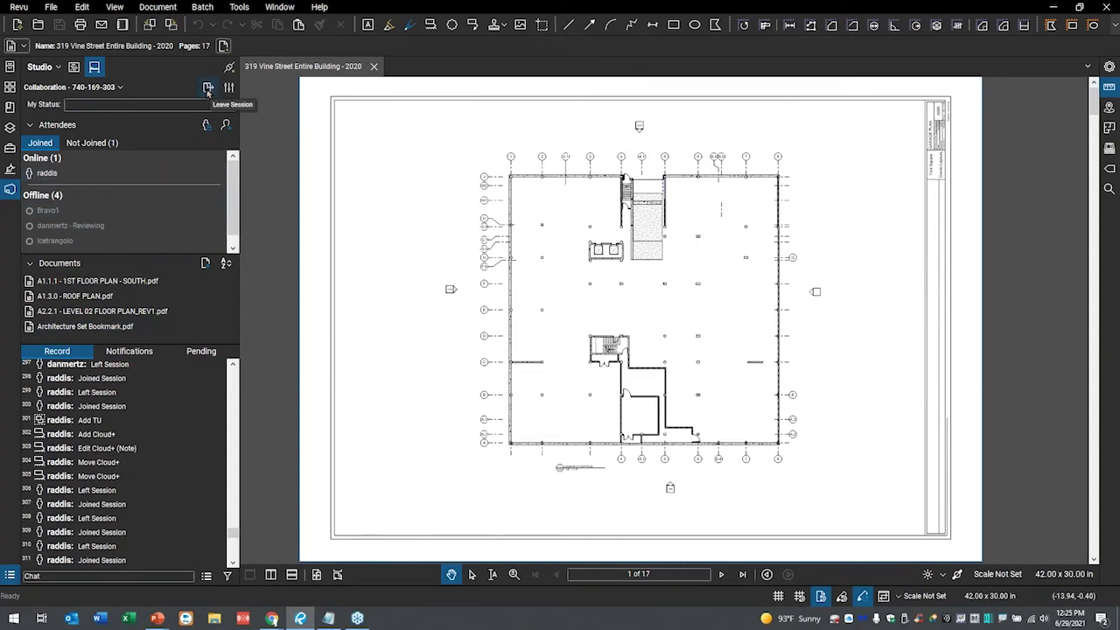
drag(207, 89, 208, 206)
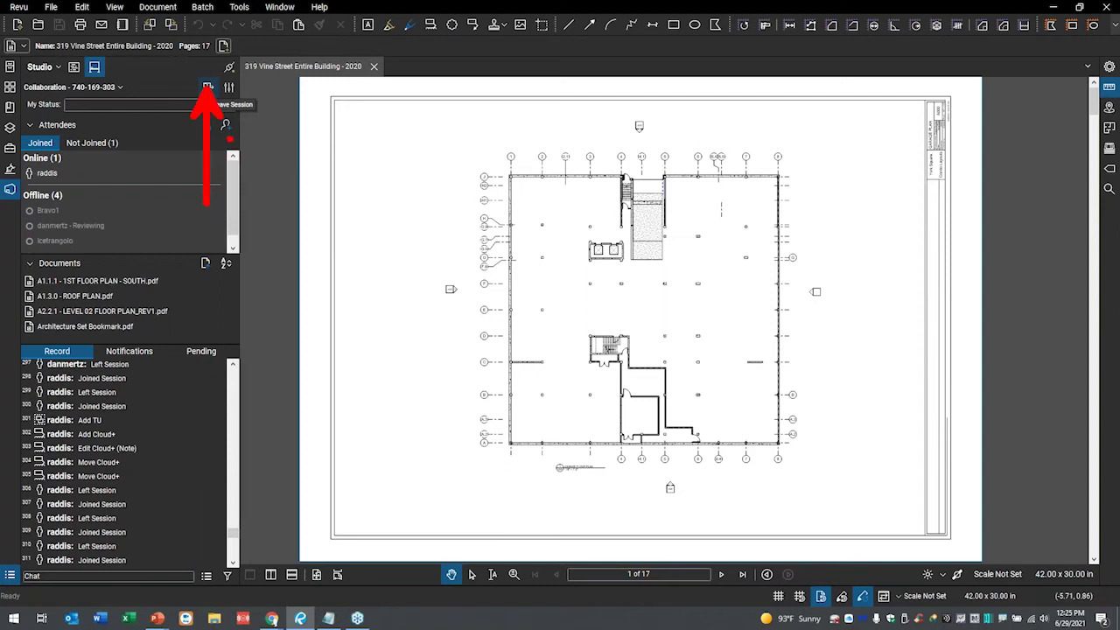
key(Escape)
click(208, 89)
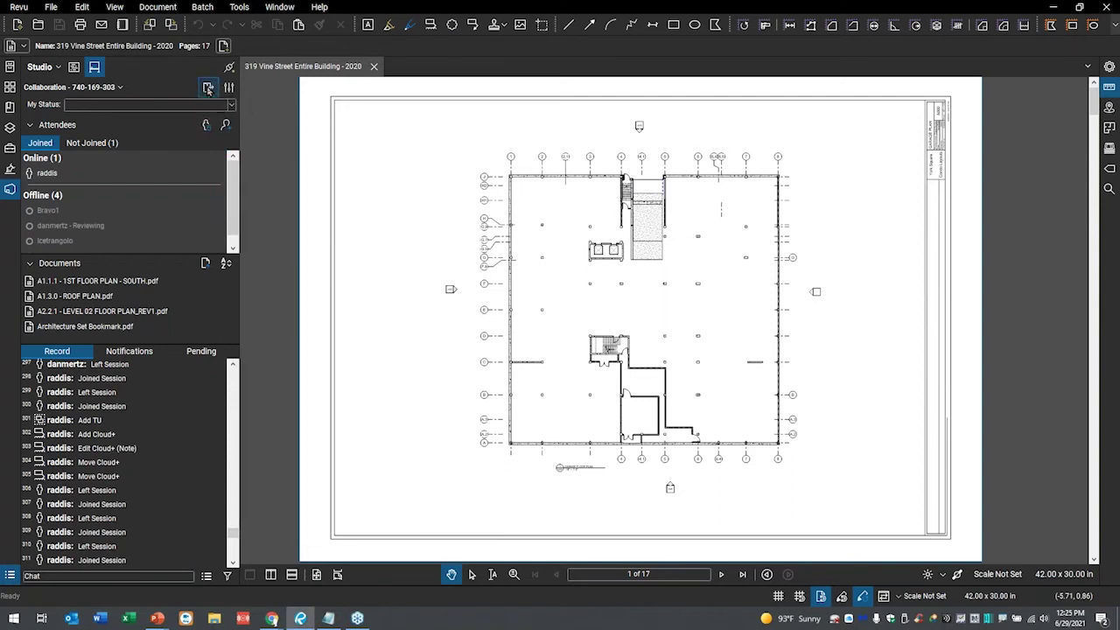
- Open and close the Demo 2019 project, then open the SubCom project
click(73, 75)
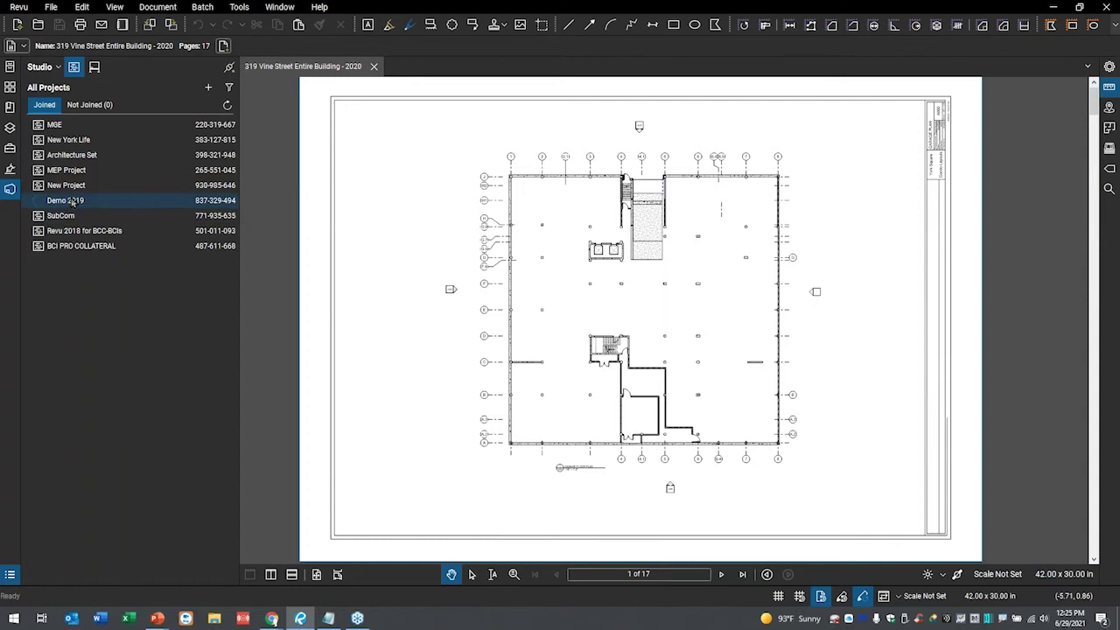
double_click(72, 202)
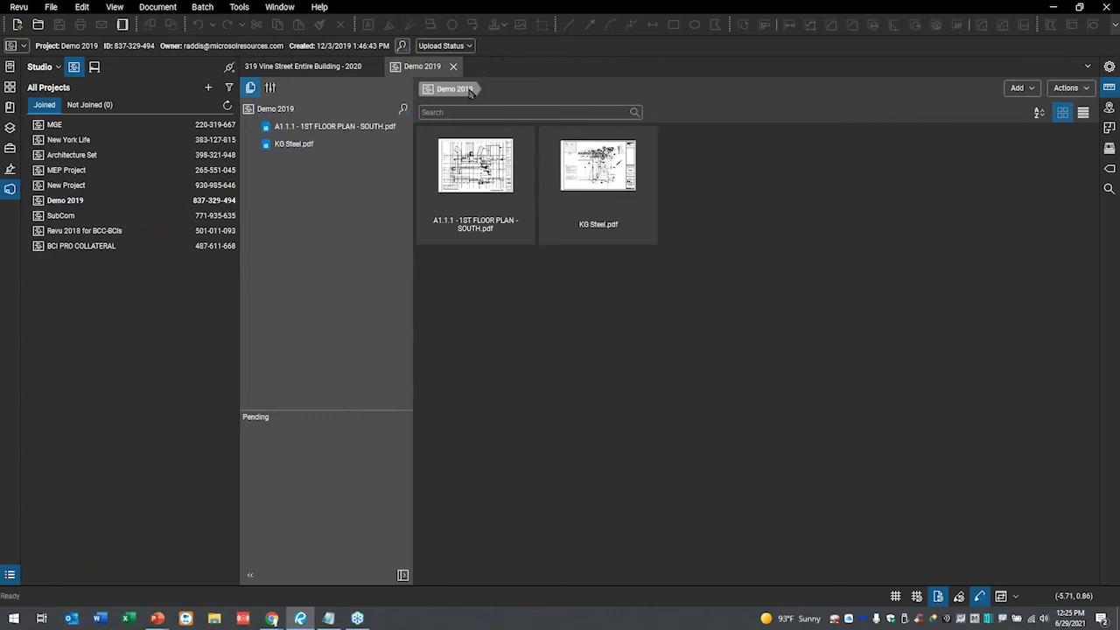
click(454, 67)
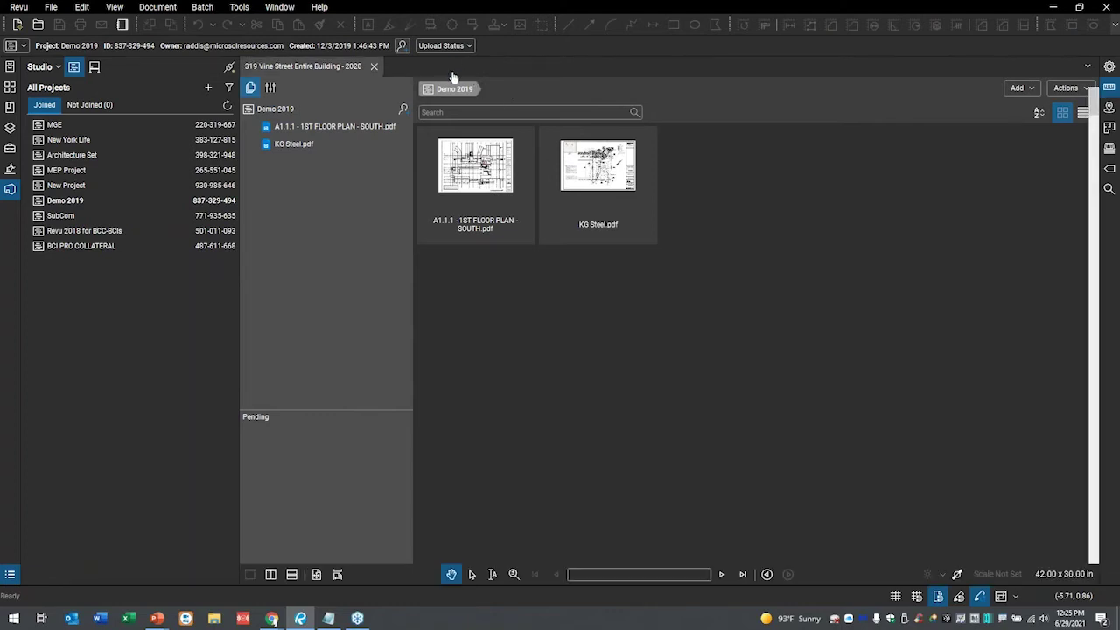
double_click(67, 219)
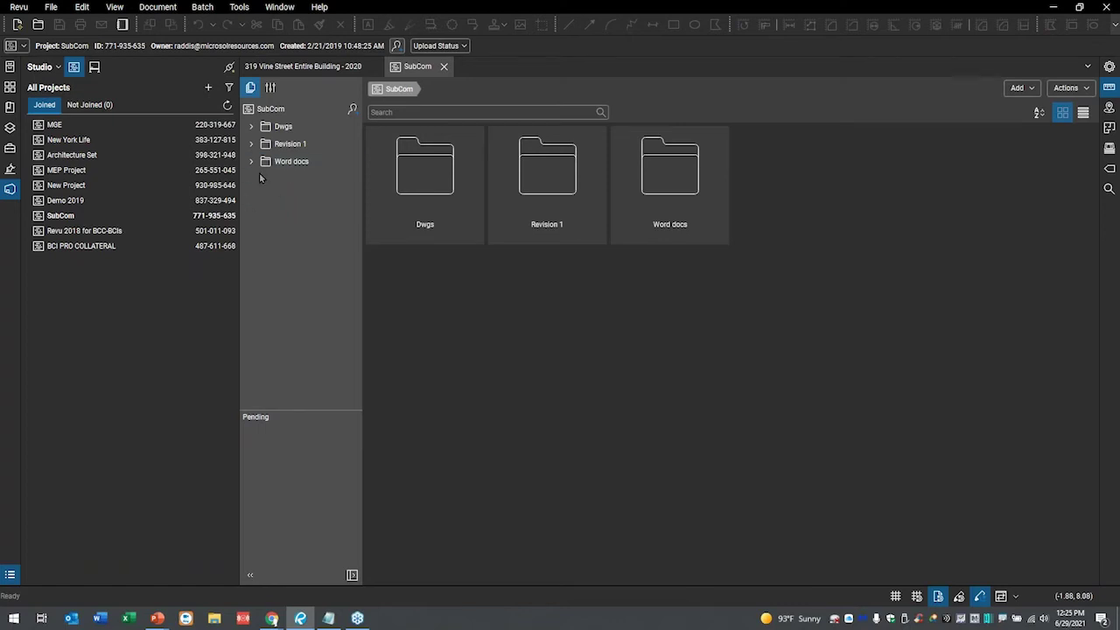
- Browse the SubCom Dwgs, Revision 1 and Word docs folders, then close the project
click(420, 186)
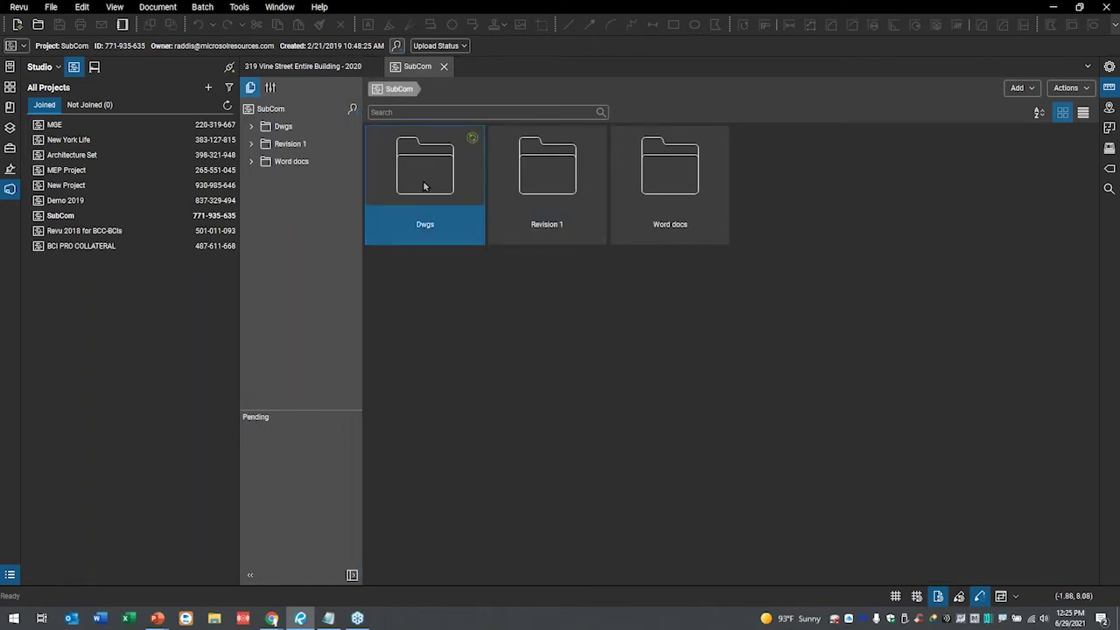
double_click(424, 186)
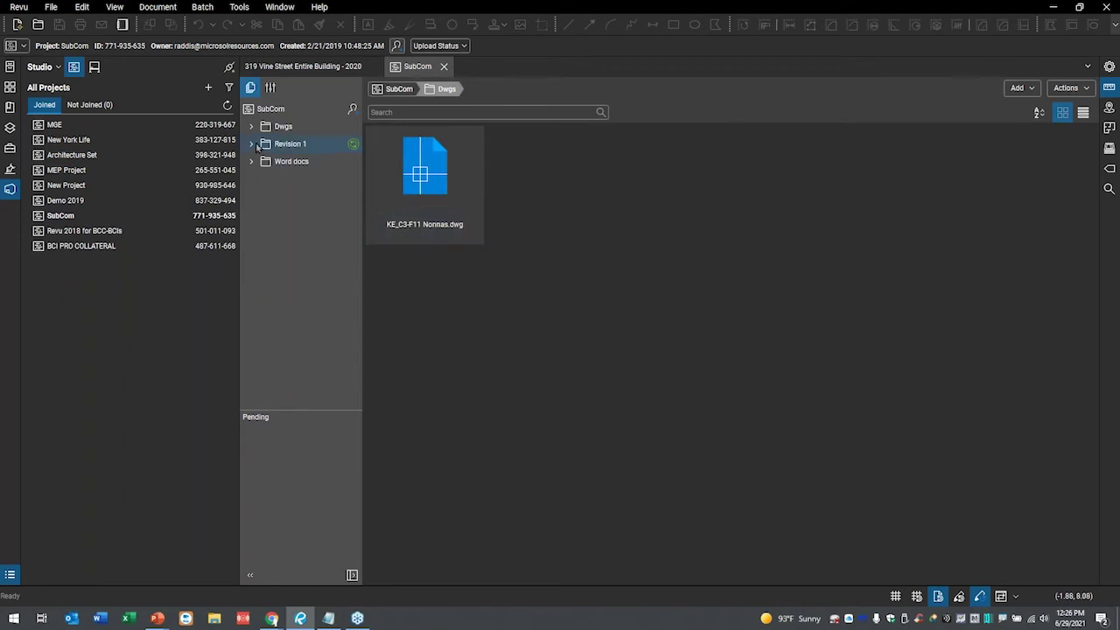
click(392, 90)
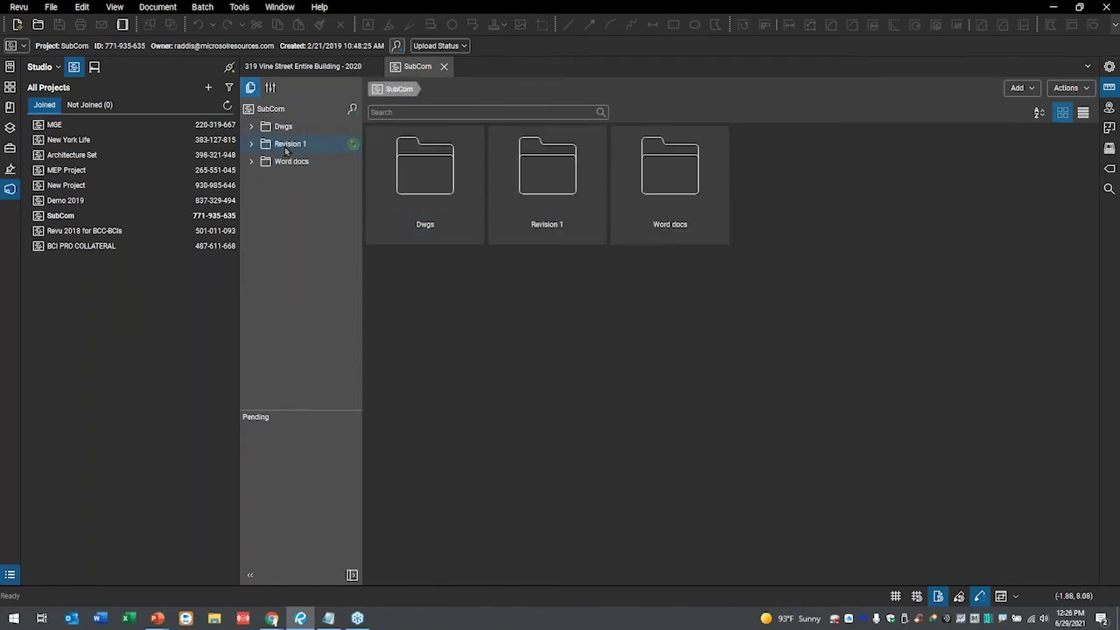
click(287, 147)
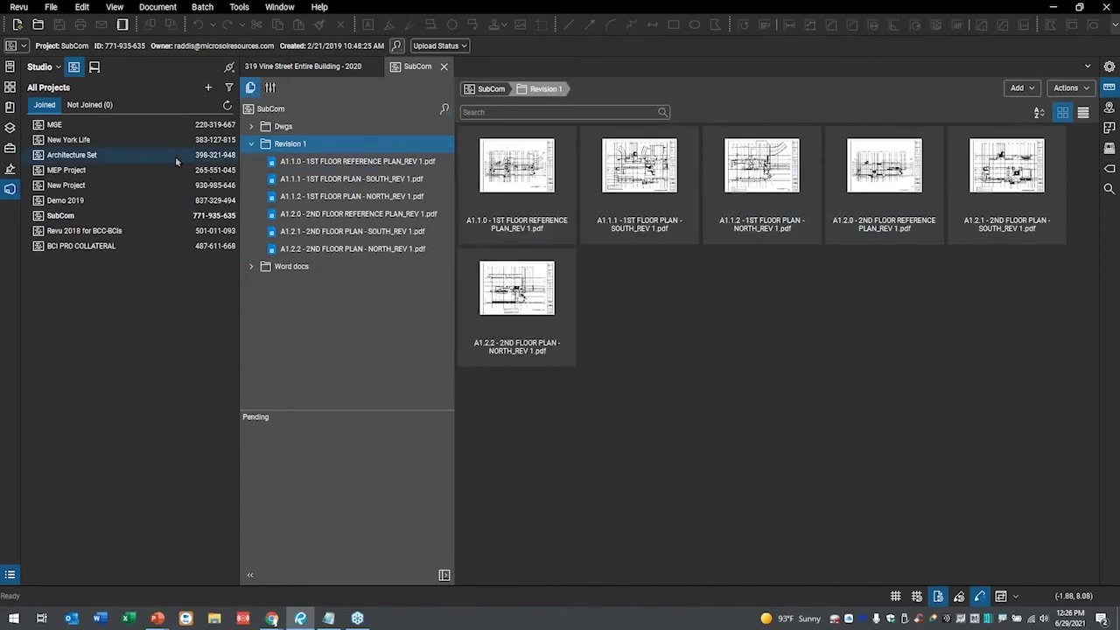
click(252, 145)
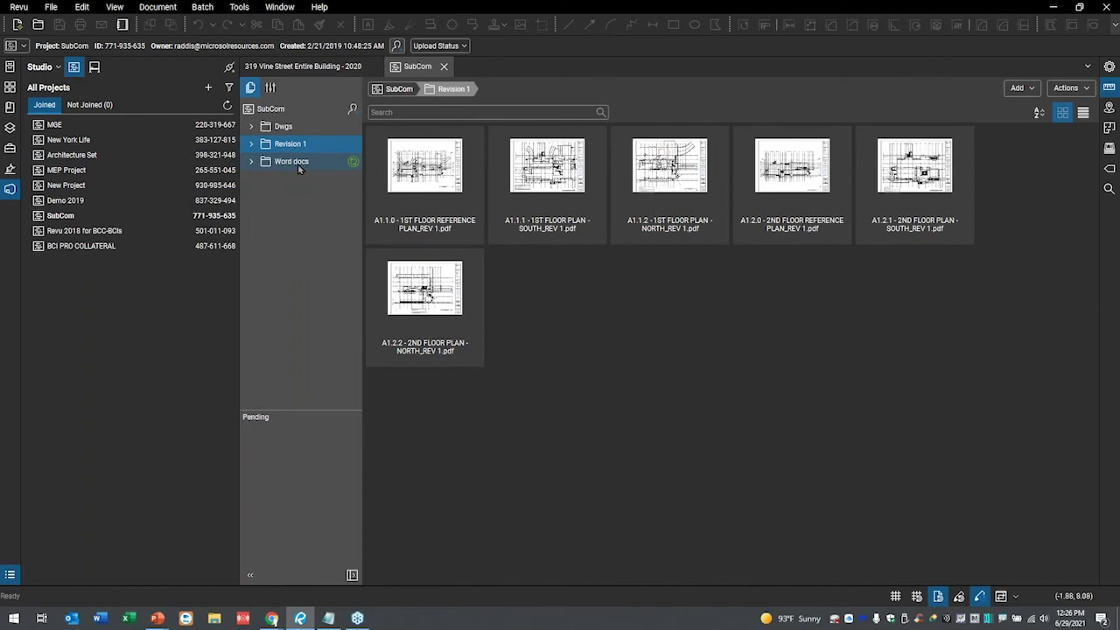
double_click(297, 164)
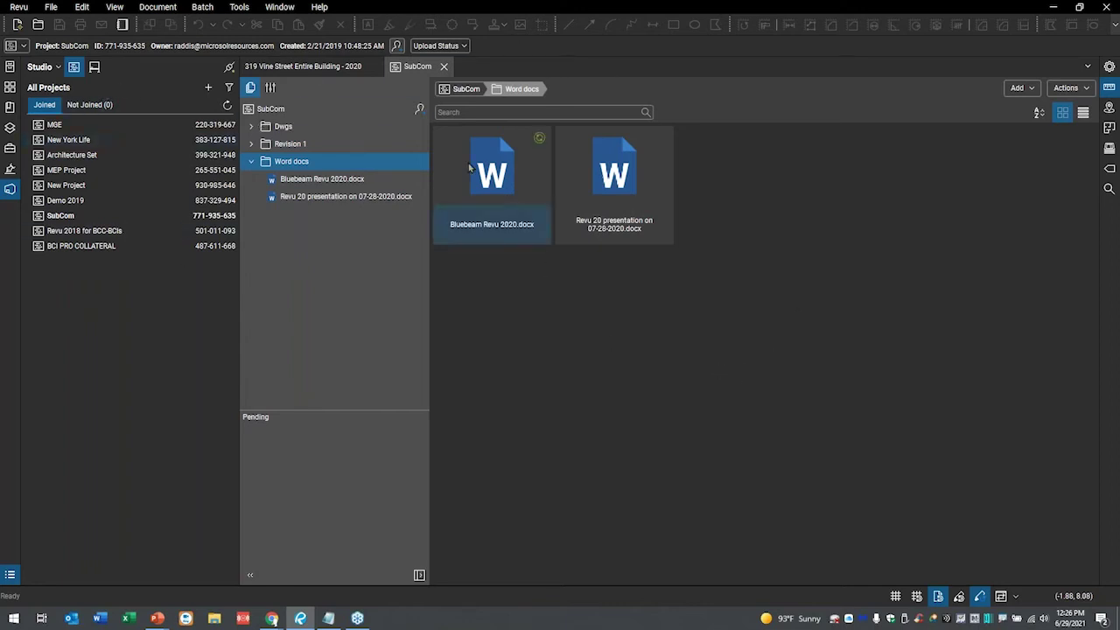
click(443, 67)
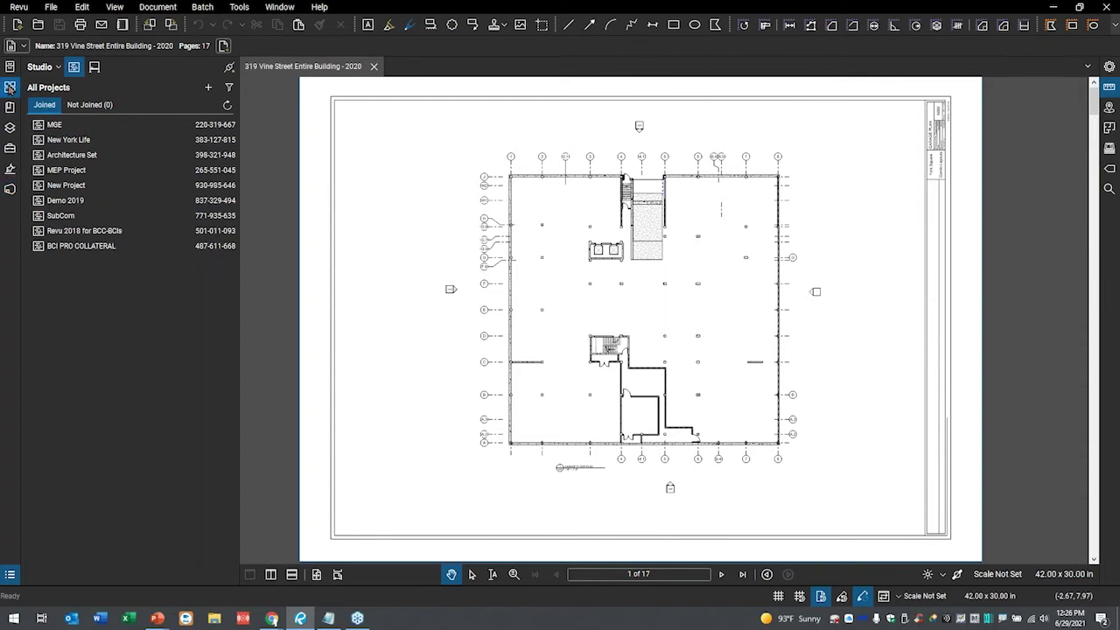
- Show page thumbnails, go to page 10 then page 9, and briefly circle the balconies
click(9, 88)
scroll(102, 343, down, 3)
scroll(113, 348, down, 10)
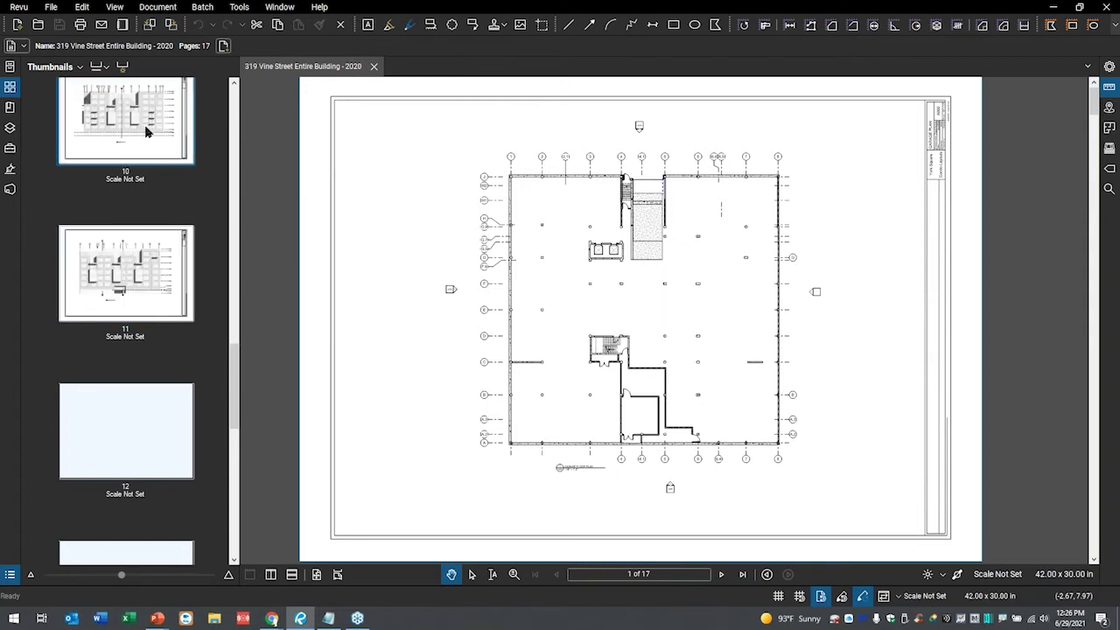
click(147, 131)
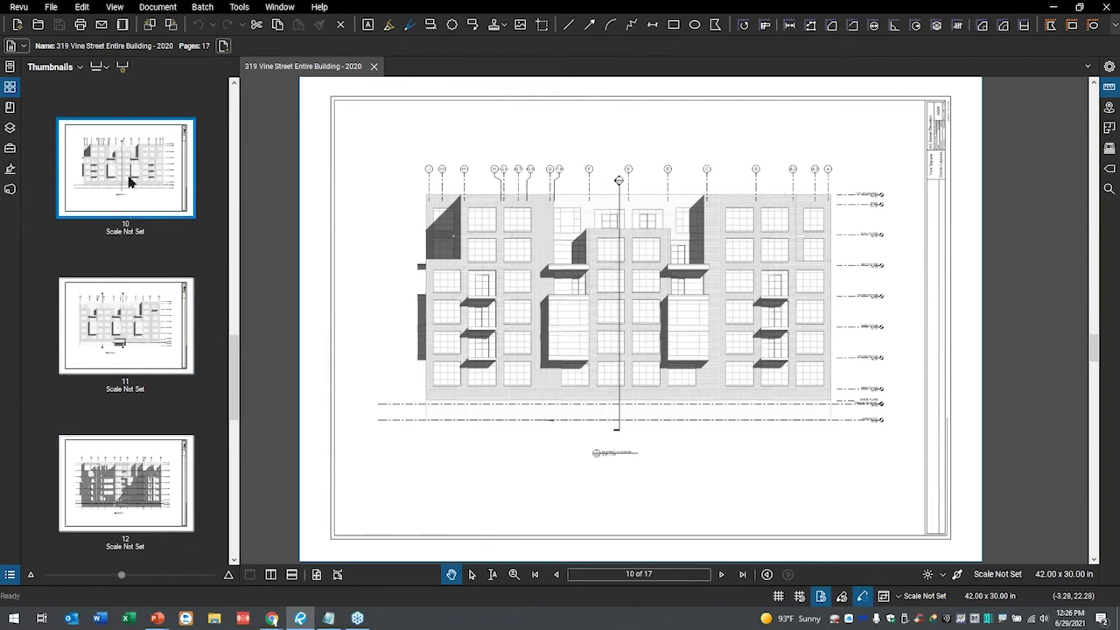
scroll(133, 181, up, 2)
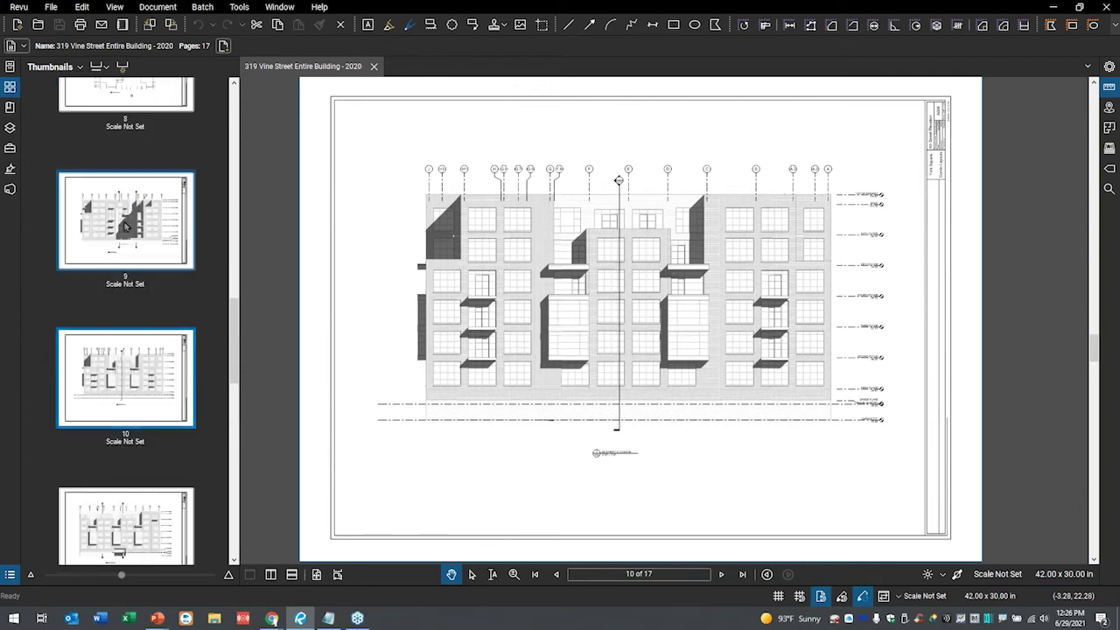
click(153, 234)
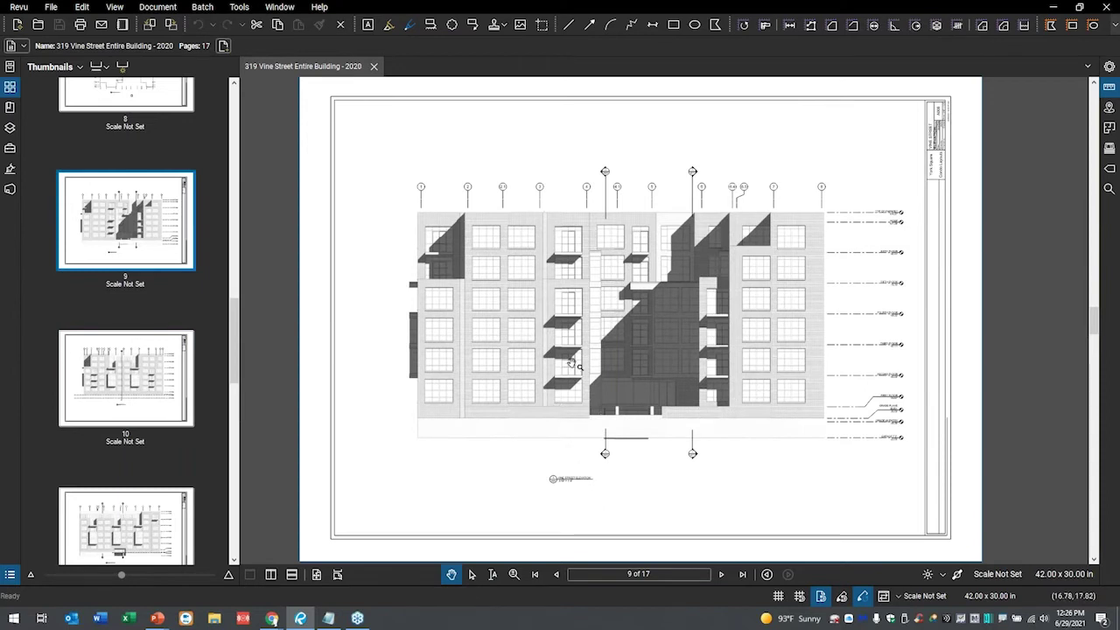
mouse_move(592, 320)
mouse_down()
mouse_move(501, 315)
mouse_move(487, 357)
mouse_move(618, 345)
mouse_move(595, 308)
mouse_up()
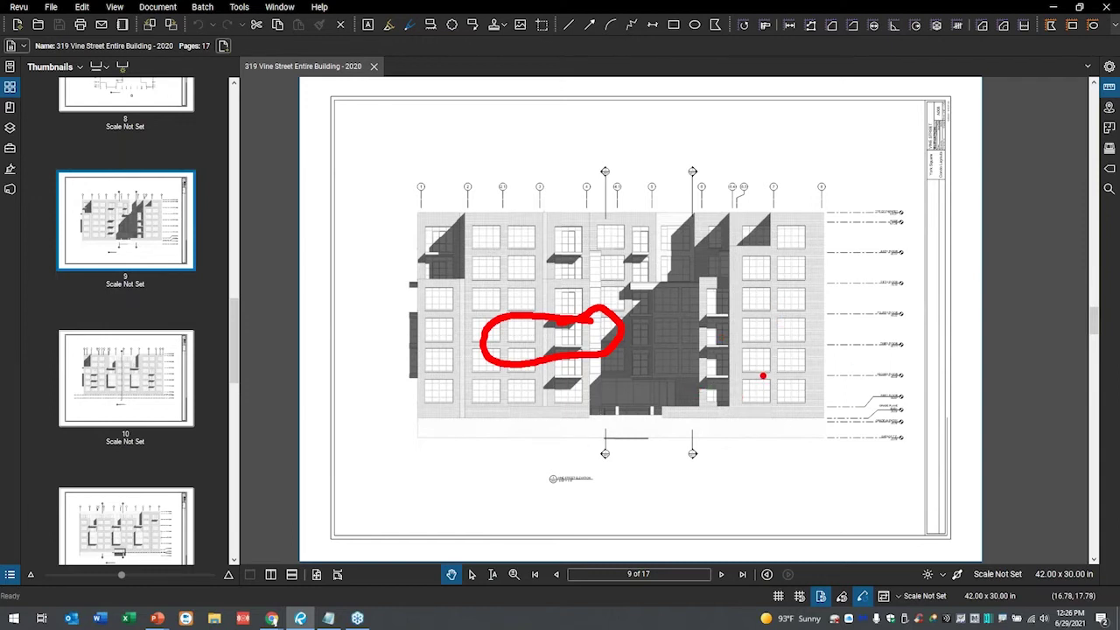
key(Escape)
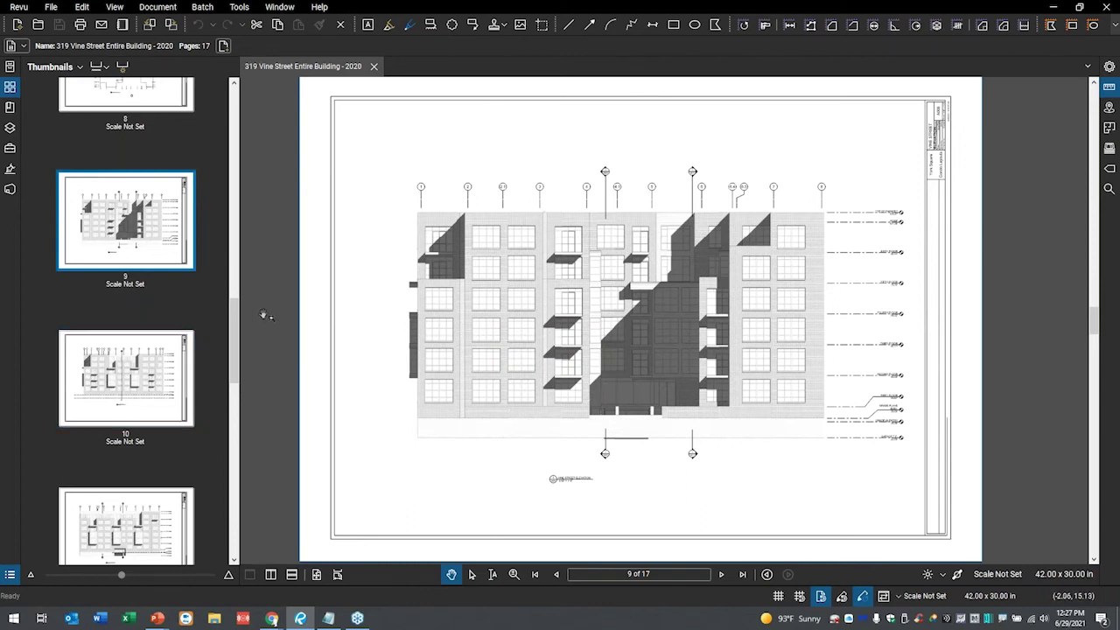
- View pages 2 and 3, the 2nd floor plan, then page 4, the third floor plan
scroll(184, 199, up, 6)
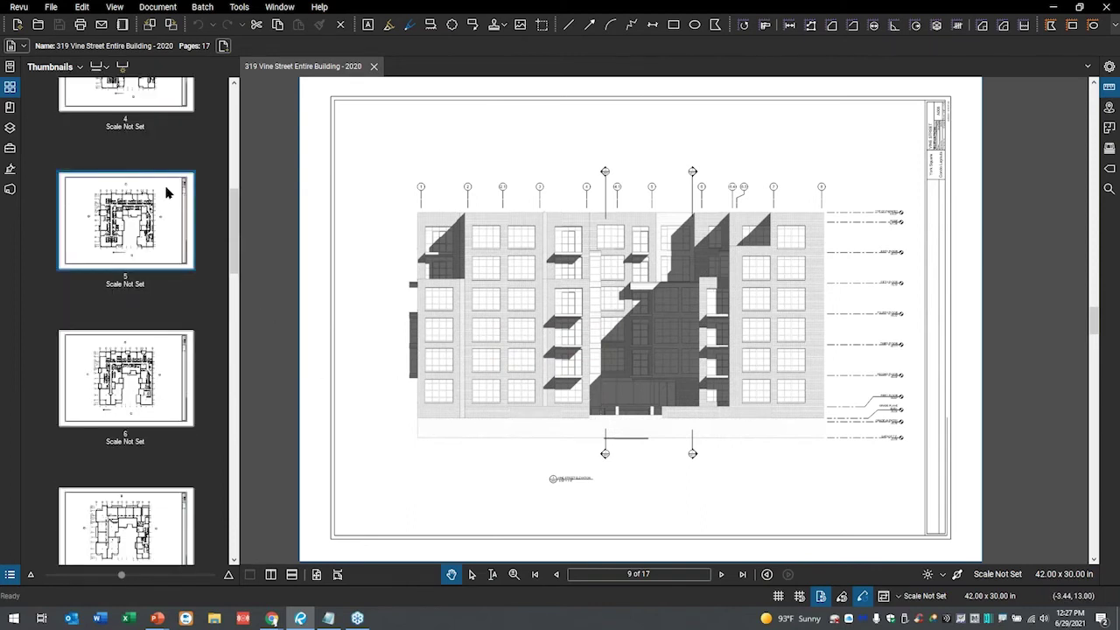
scroll(159, 186, up, 4)
click(157, 190)
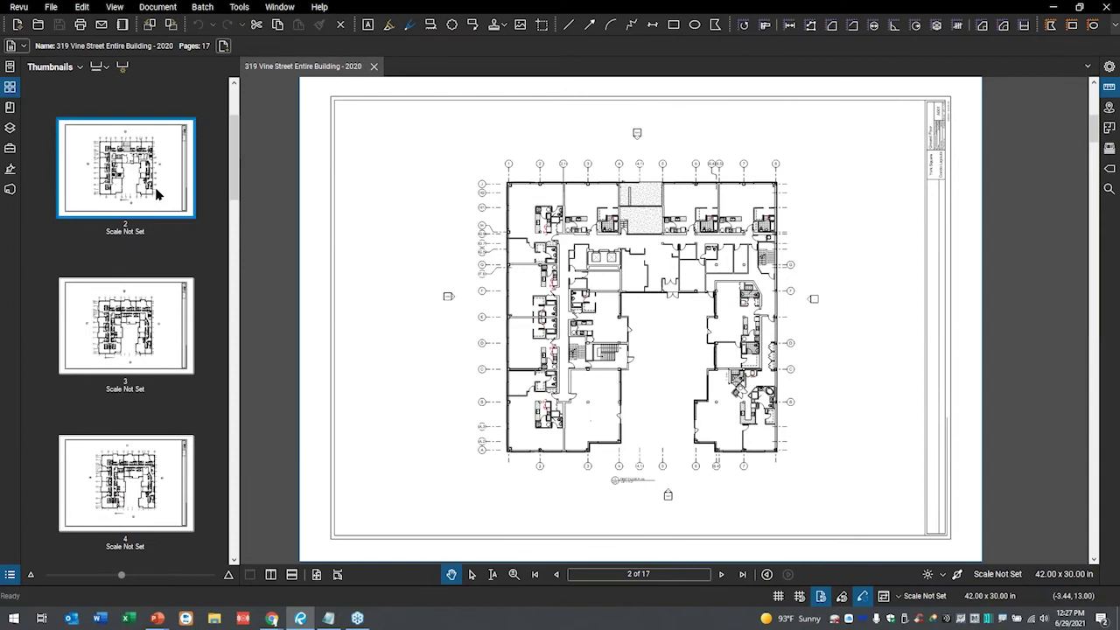
scroll(137, 194, up, 2)
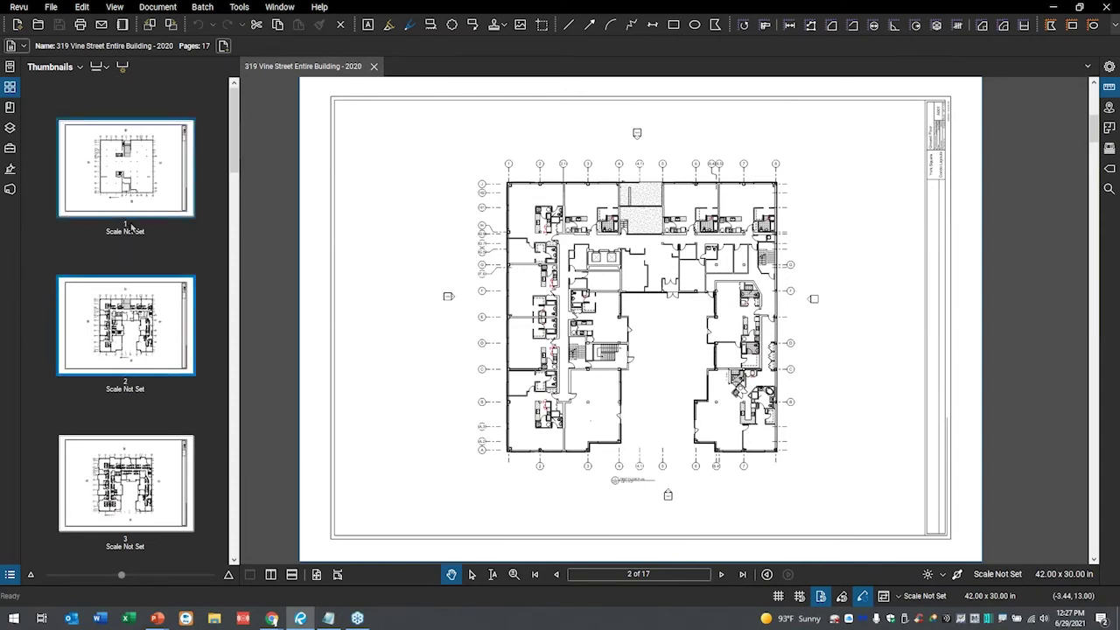
click(123, 482)
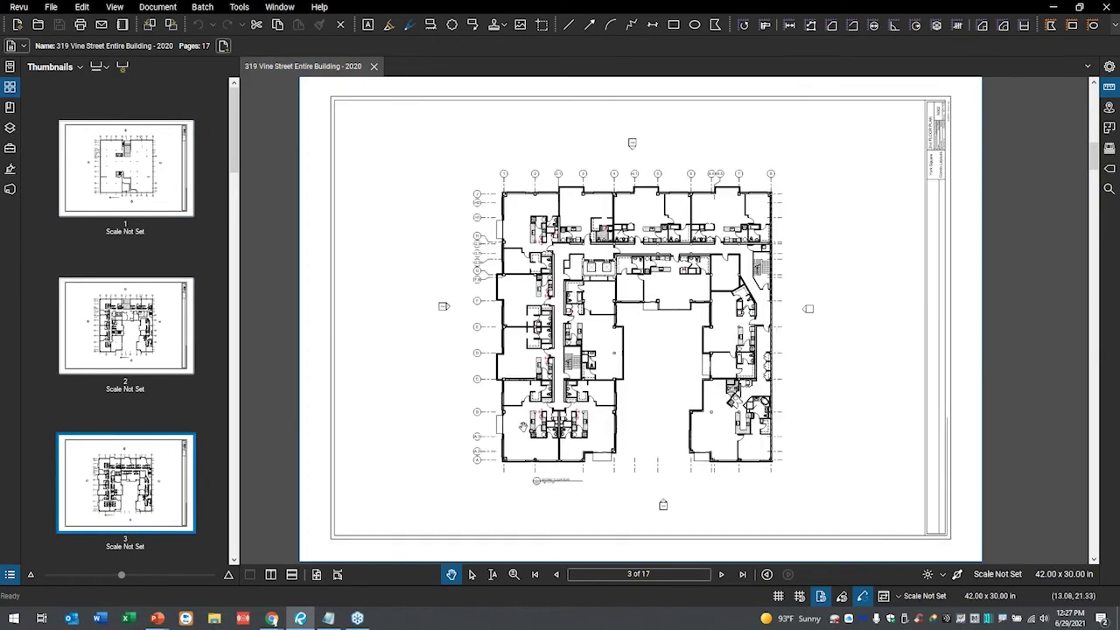
scroll(550, 442, up, 1)
scroll(1002, 181, down, 1)
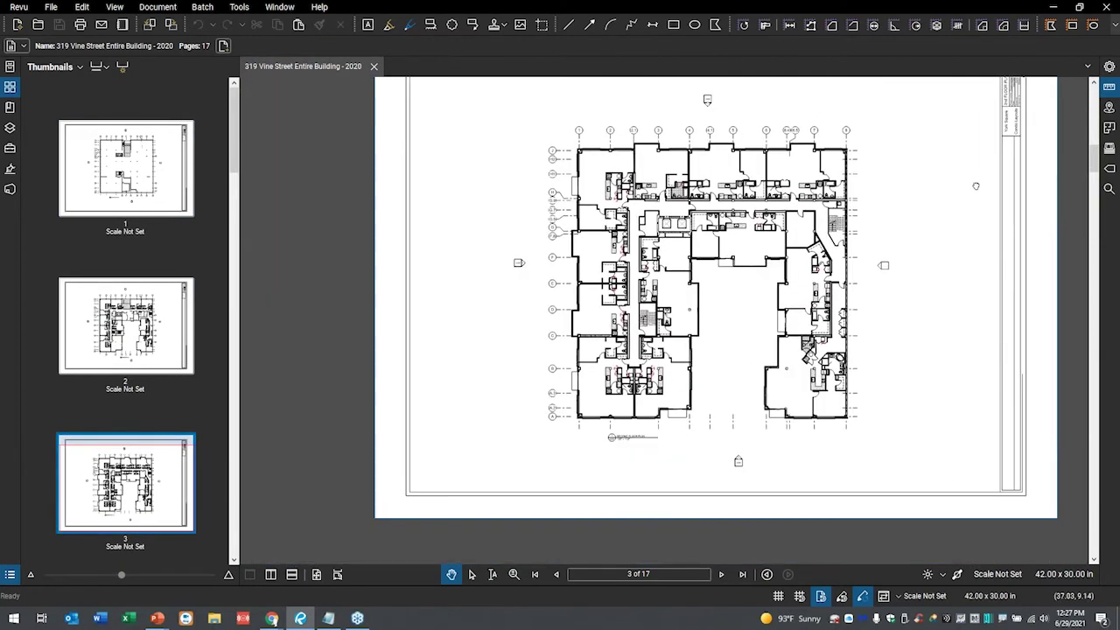
scroll(976, 185, up, 5)
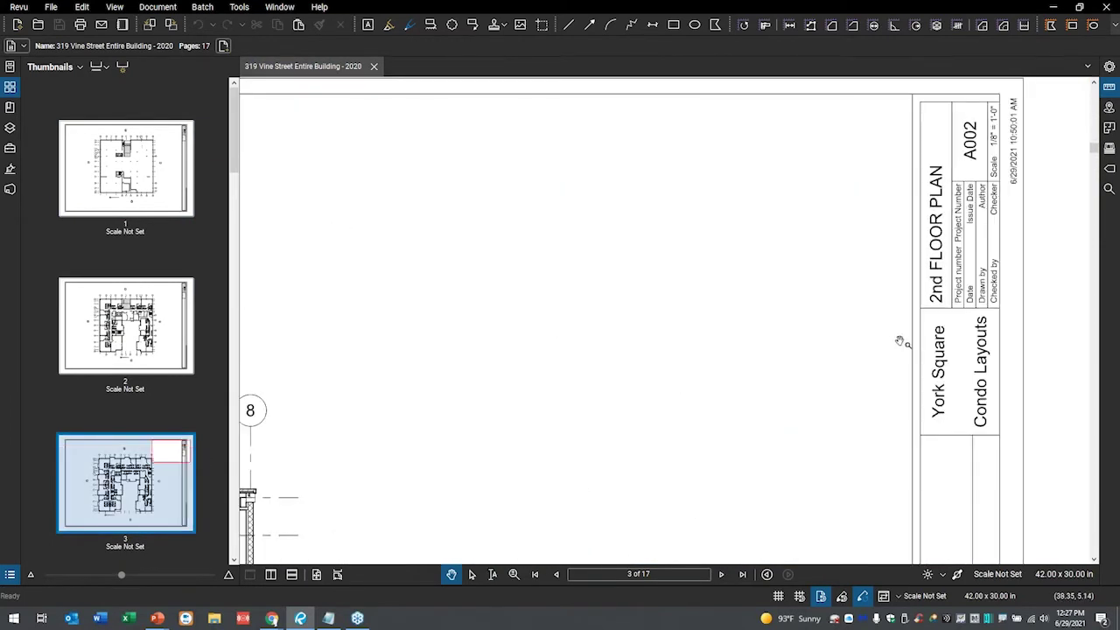
scroll(154, 476, down, 2)
click(147, 452)
- Pan and zoom the third floor plan toward the lower-left apartment units
drag(514, 433, 891, 128)
drag(556, 438, 873, 184)
drag(853, 326, 915, 170)
drag(560, 420, 667, 373)
drag(613, 320, 670, 276)
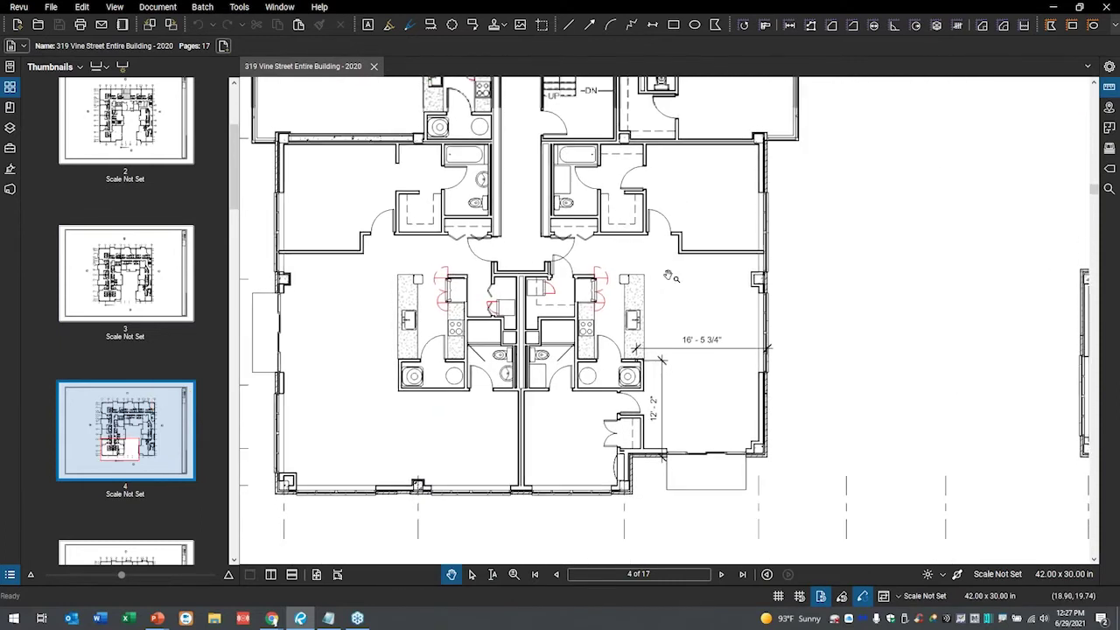
scroll(683, 284, up, 1)
scroll(682, 284, down, 1)
drag(696, 262, 712, 294)
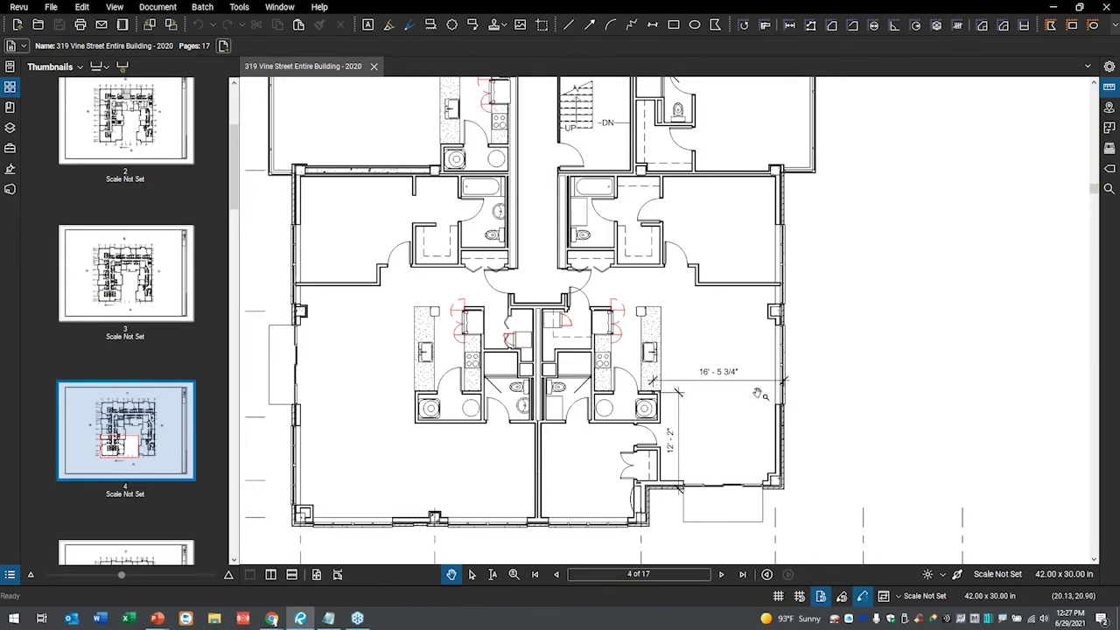
scroll(683, 408, up, 3)
scroll(682, 408, up, 3)
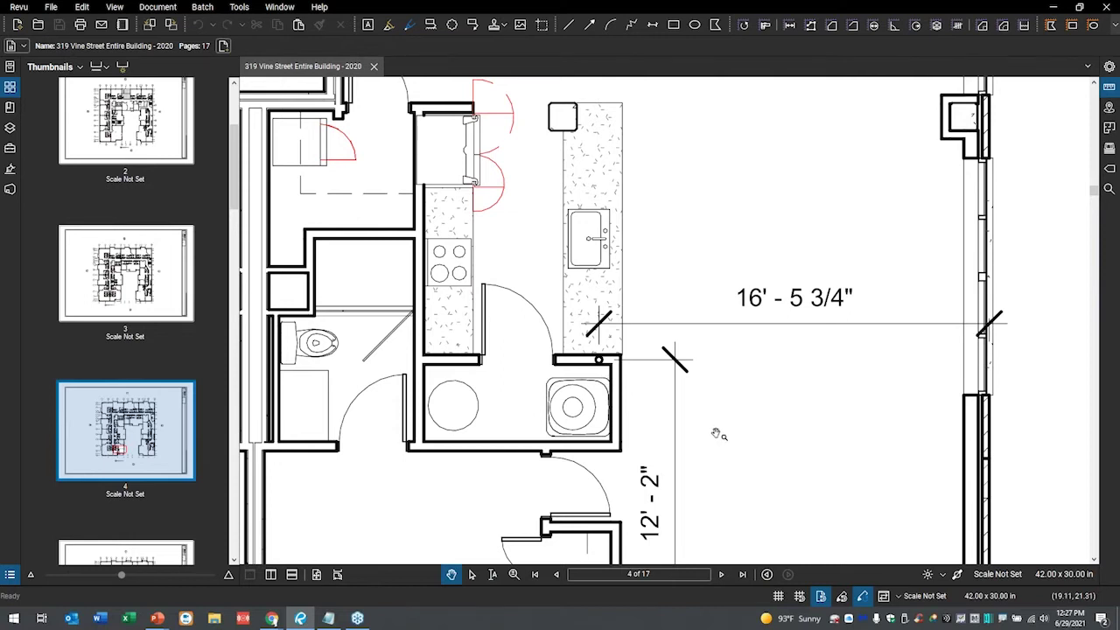
scroll(720, 435, down, 1)
scroll(721, 435, down, 2)
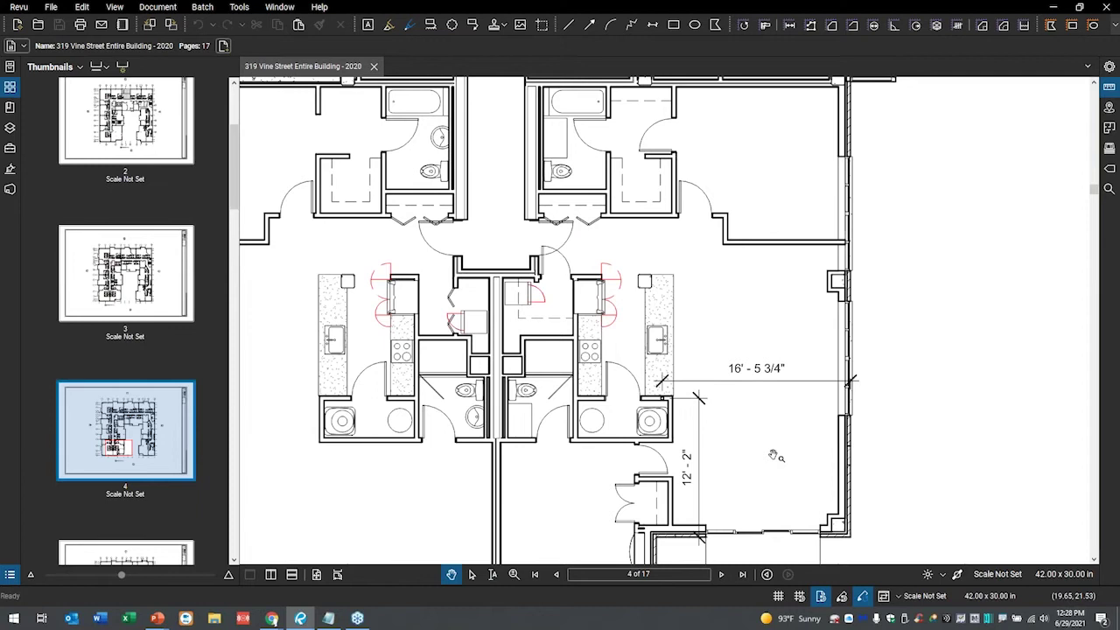
- Bring back the Studio projects list beside the third floor plan
click(10, 189)
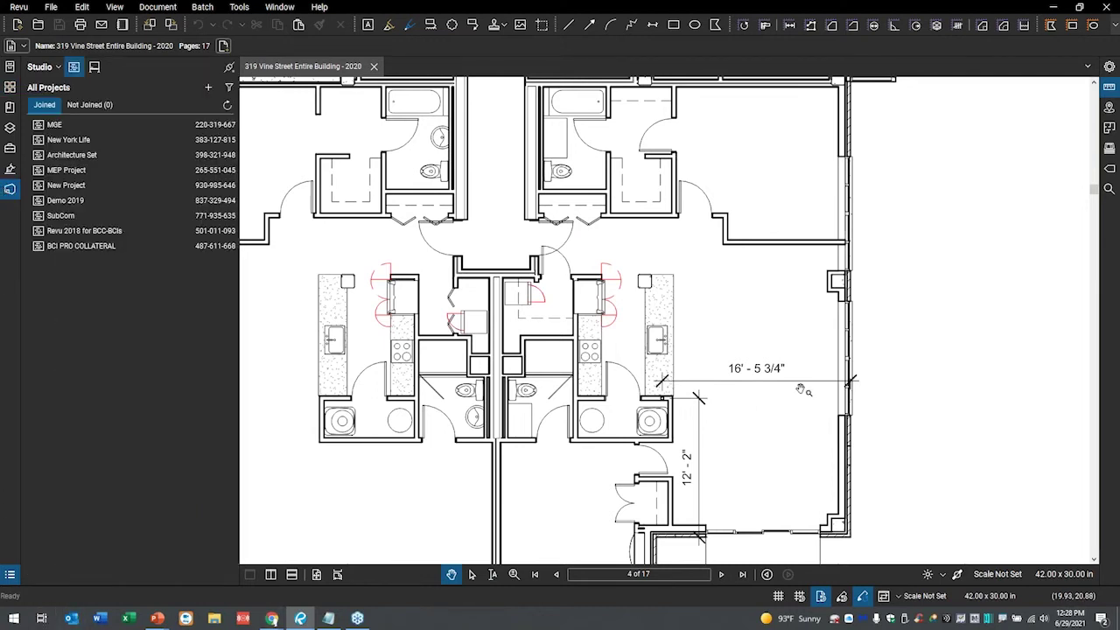
scroll(801, 390, down, 1)
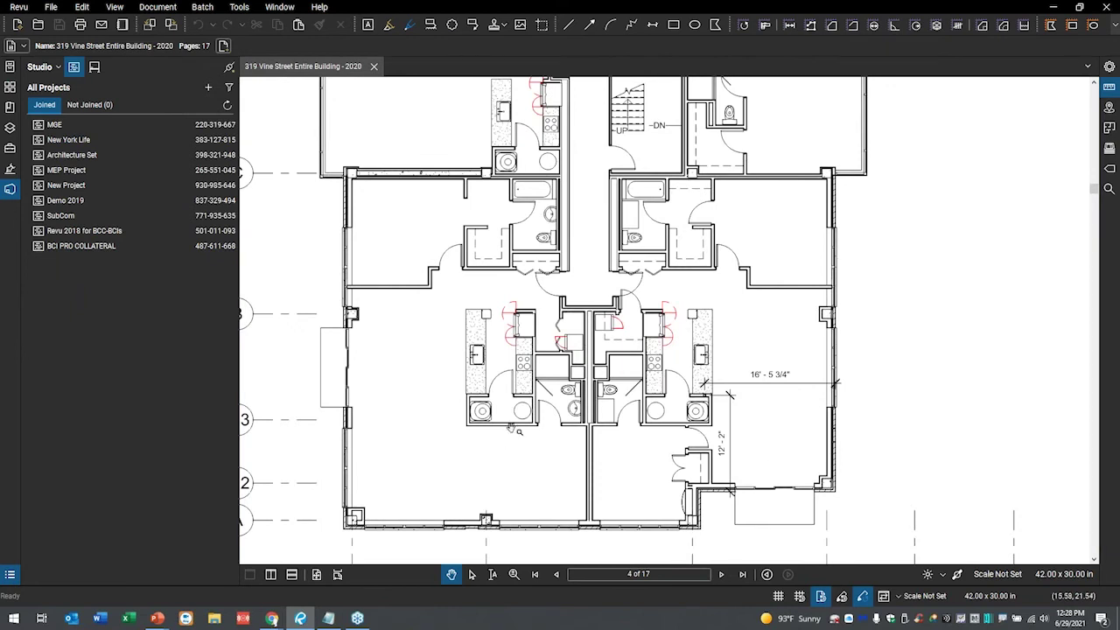
scroll(580, 394, down, 3)
drag(597, 361, 602, 444)
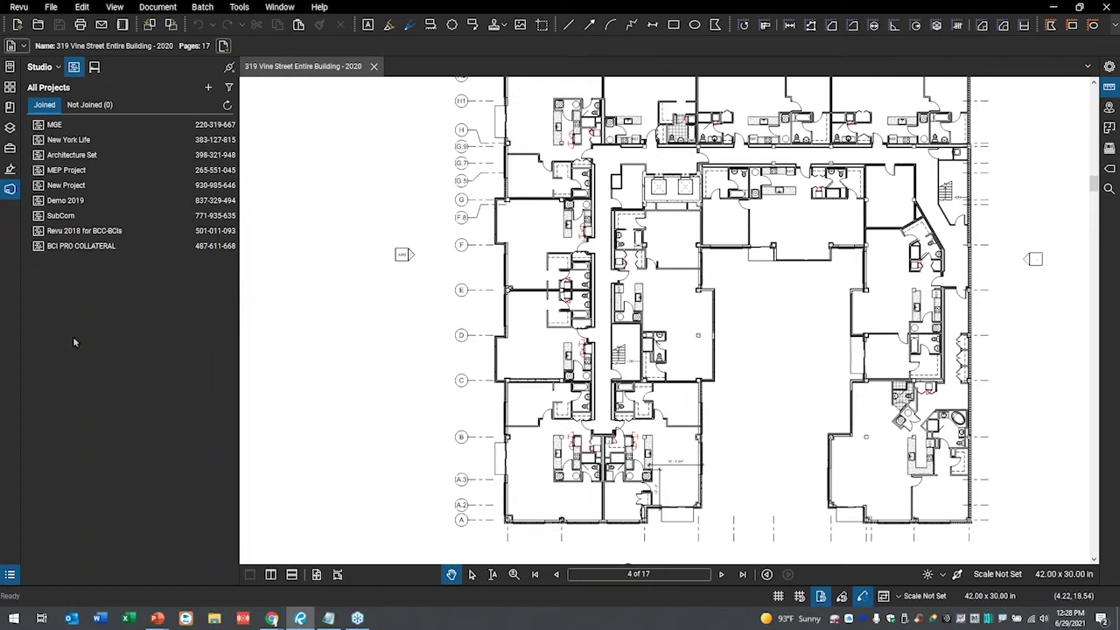
click(95, 68)
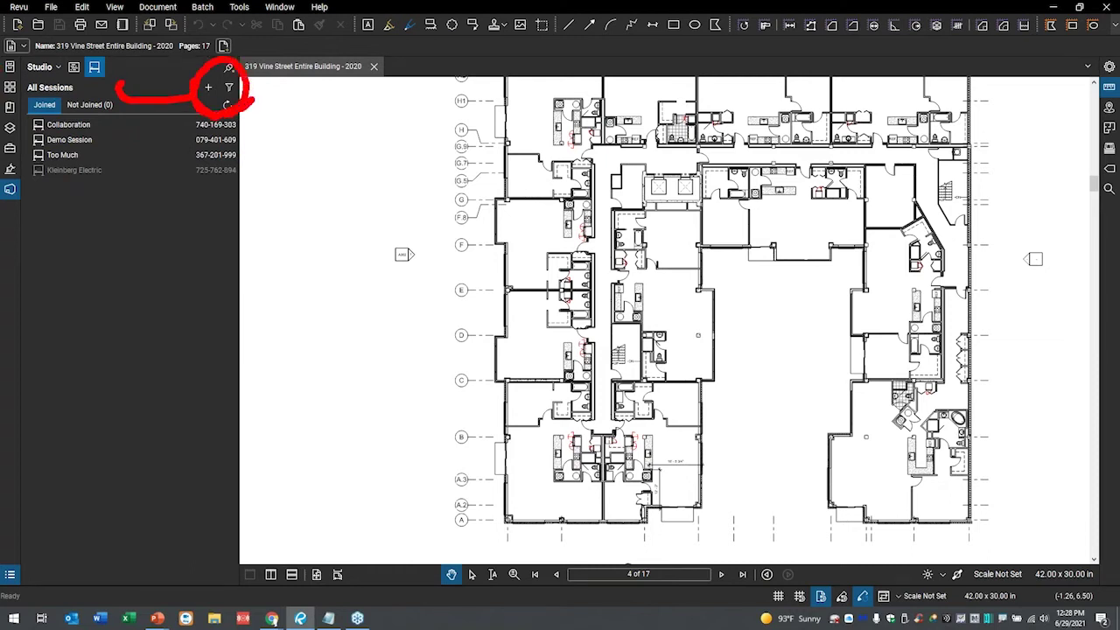
click(209, 87)
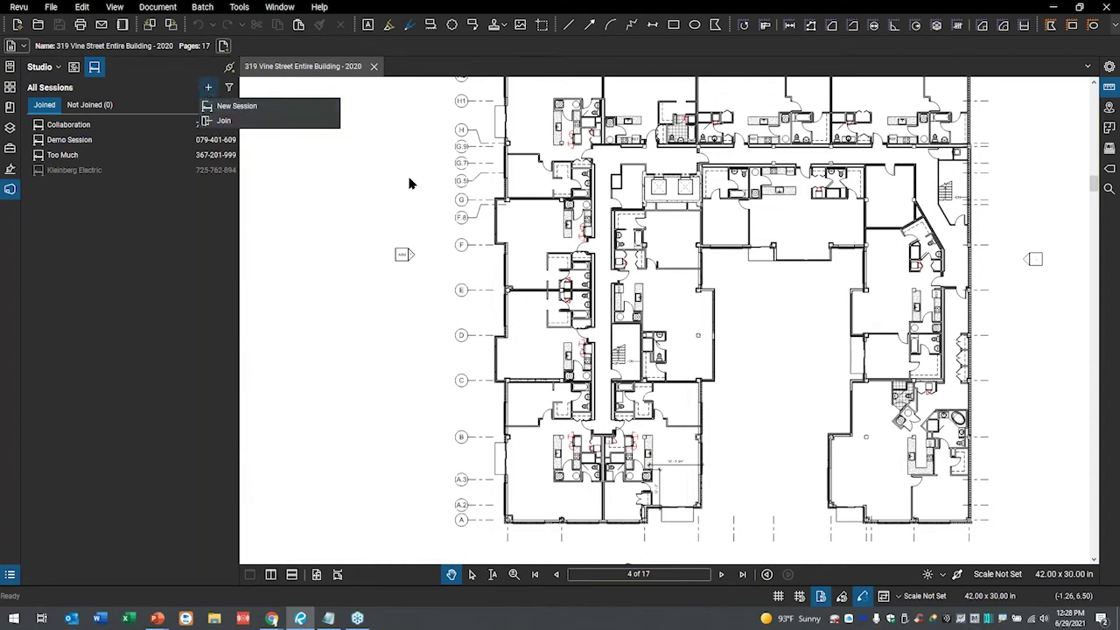
click(237, 105)
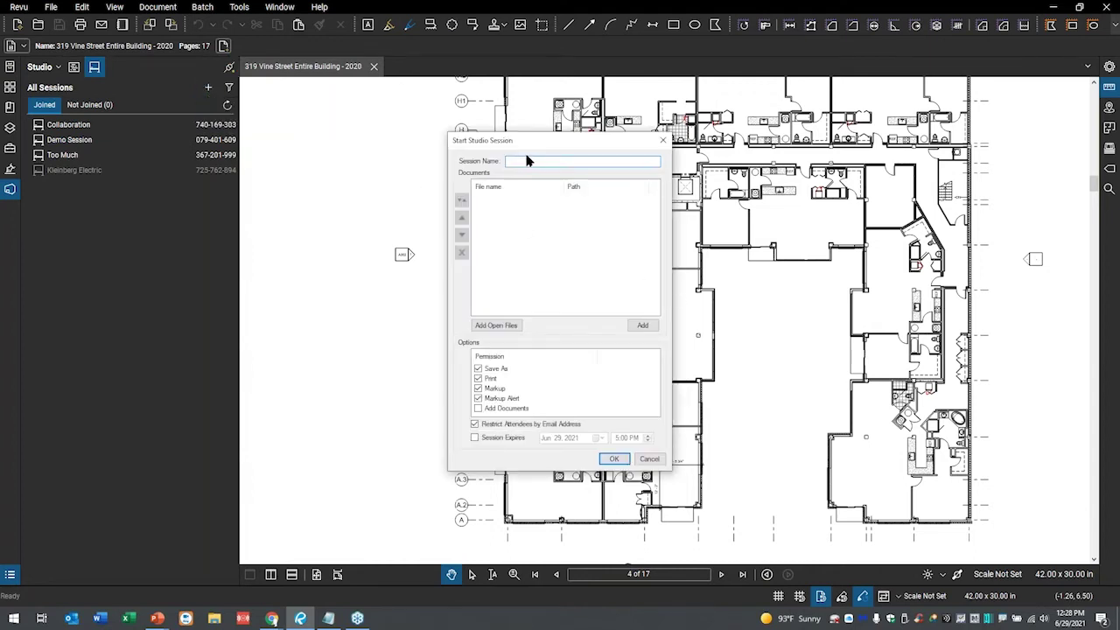
text(V)
text(ork Square)
click(497, 324)
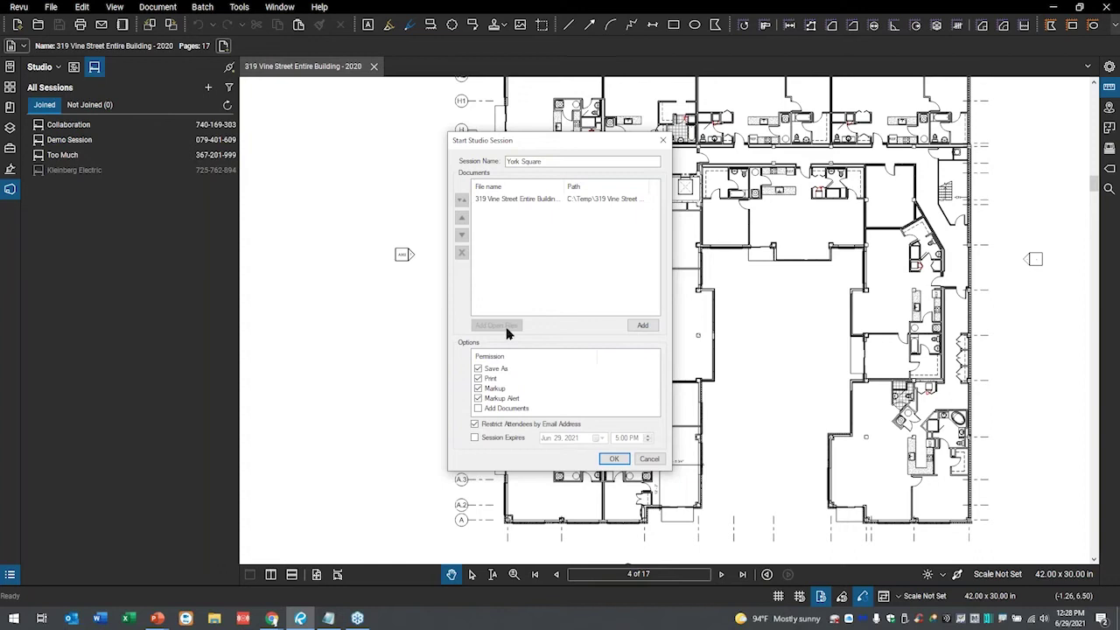
mouse_move(501, 331)
mouse_down()
mouse_move(408, 357)
mouse_move(543, 426)
mouse_move(598, 380)
mouse_move(483, 333)
mouse_up()
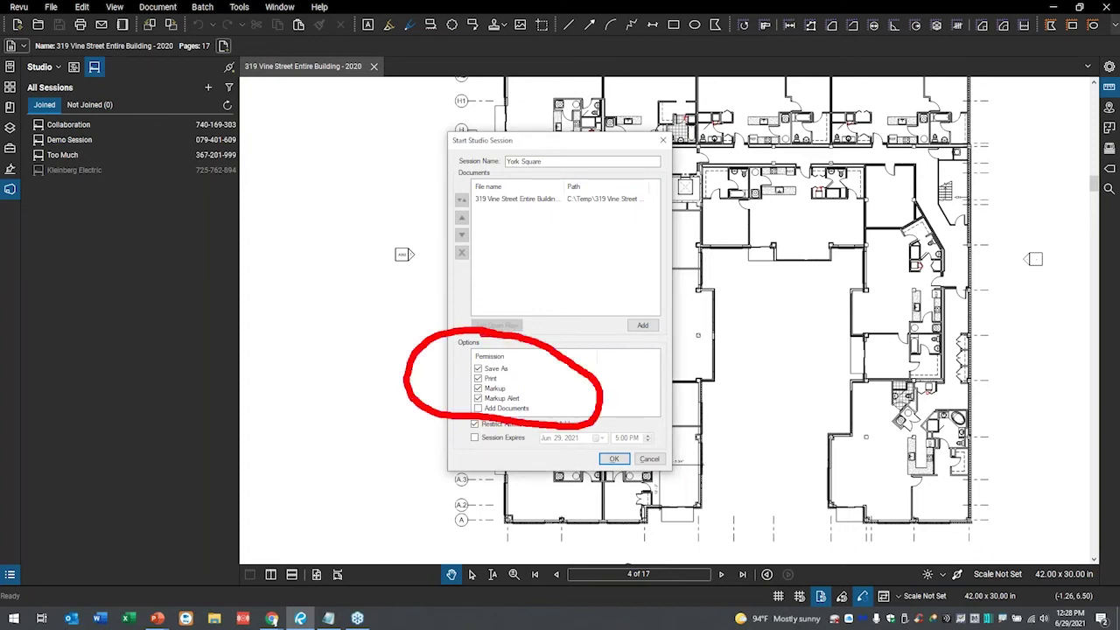
key(Escape)
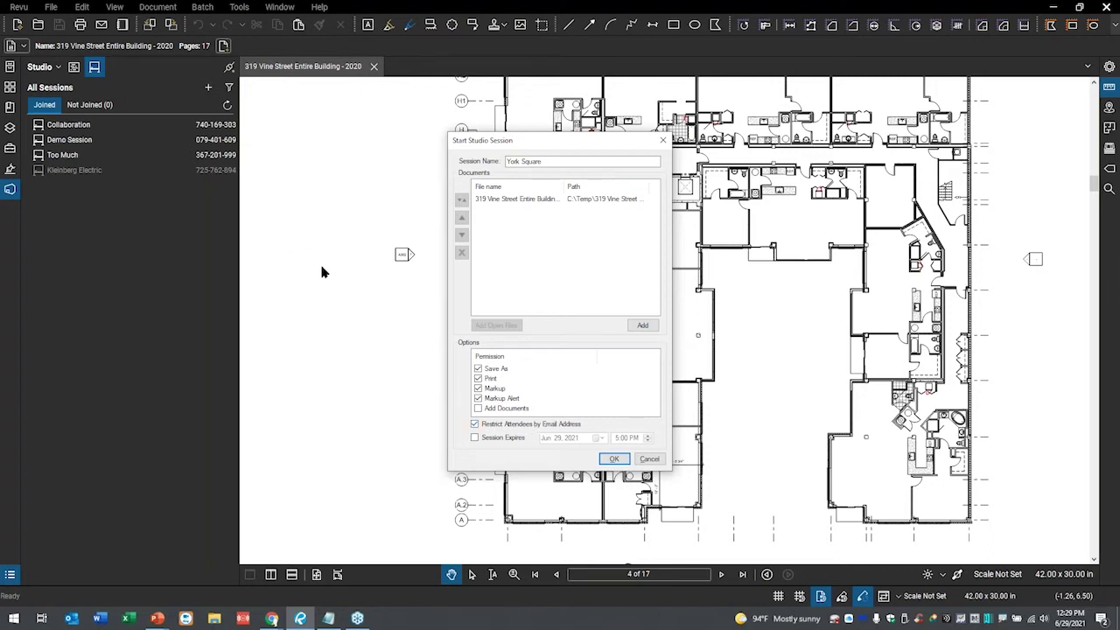
mouse_move(116, 129)
mouse_down()
mouse_move(122, 185)
mouse_move(262, 127)
mouse_move(162, 122)
mouse_move(237, 201)
mouse_move(219, 91)
mouse_up()
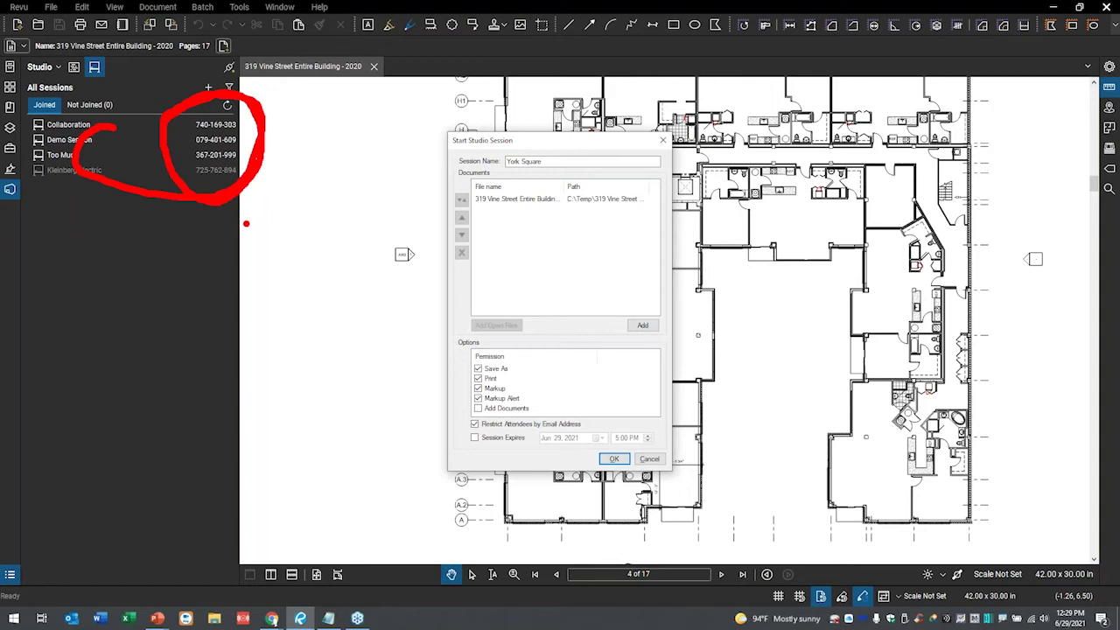
key(Escape)
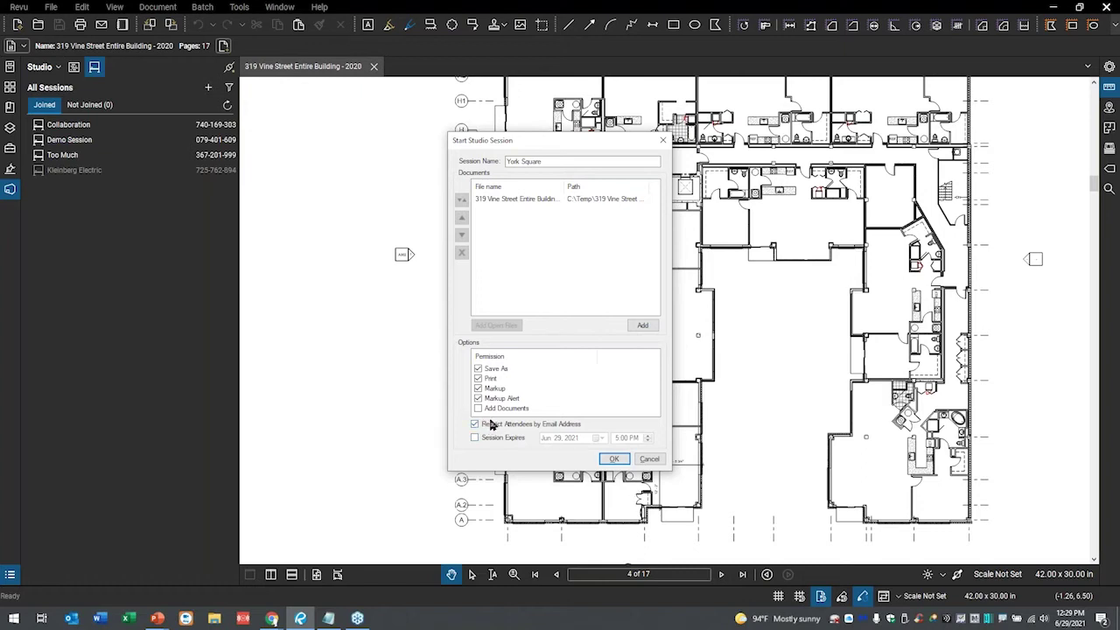
- Start the York Square session and move the invite window aside
click(614, 460)
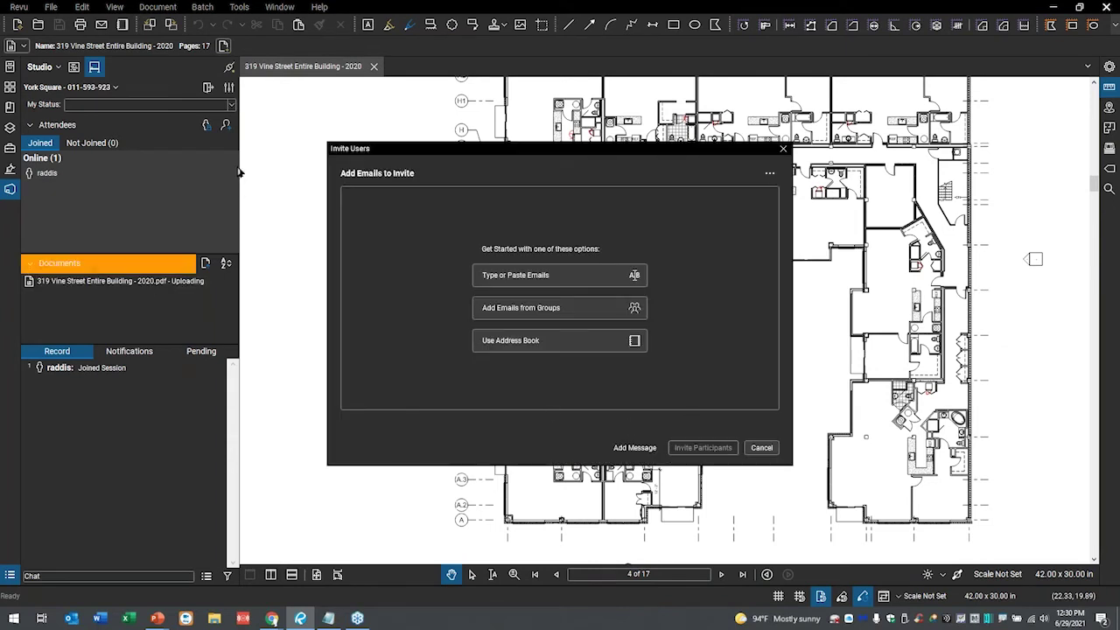
drag(520, 148, 494, 101)
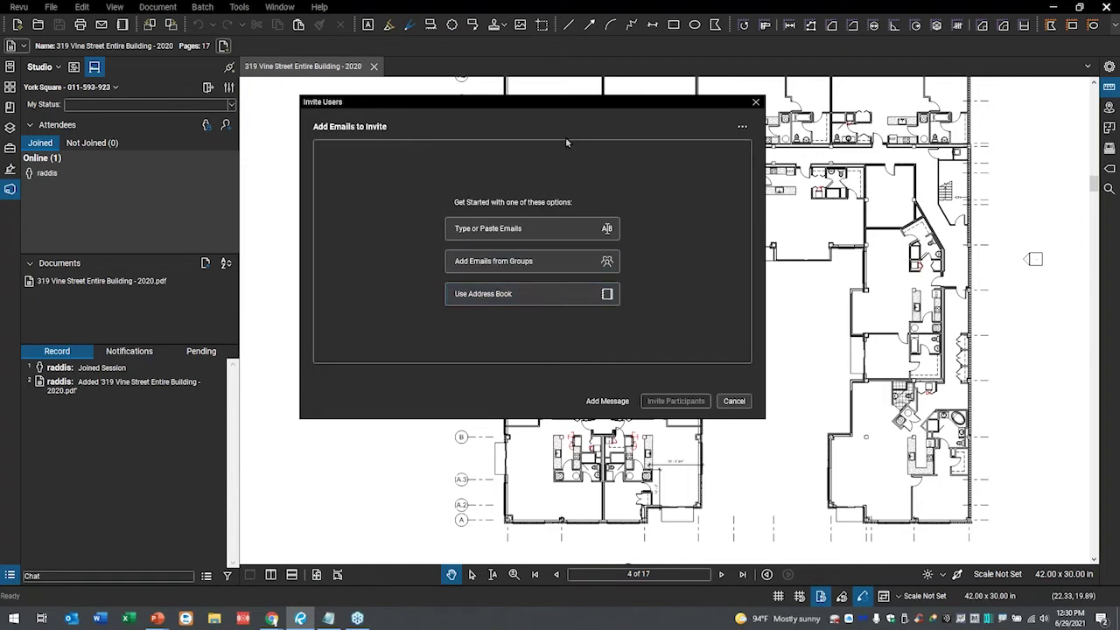
drag(512, 105, 479, 98)
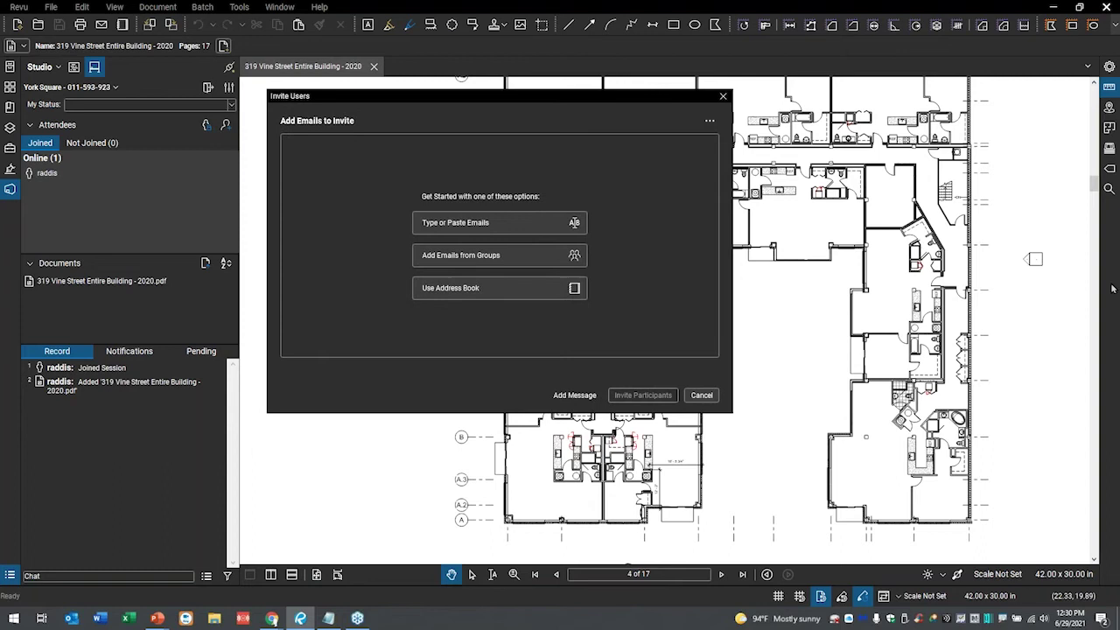
- Copy the four selected invitee e-mail addresses from the Notepad list
click(328, 619)
drag(860, 98, 862, 94)
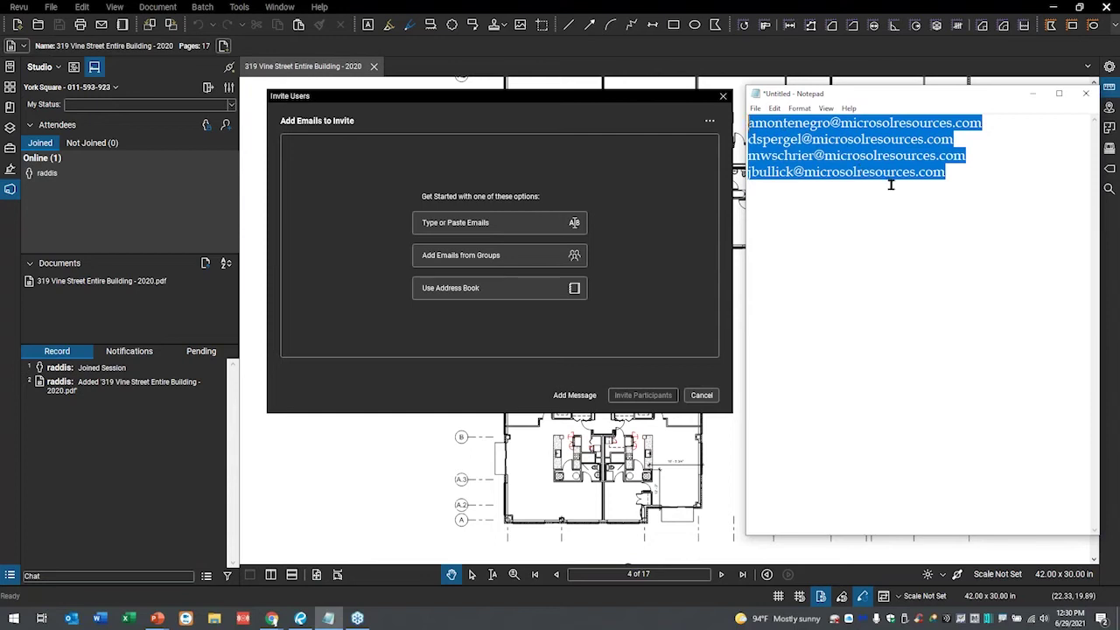
right_click(879, 154)
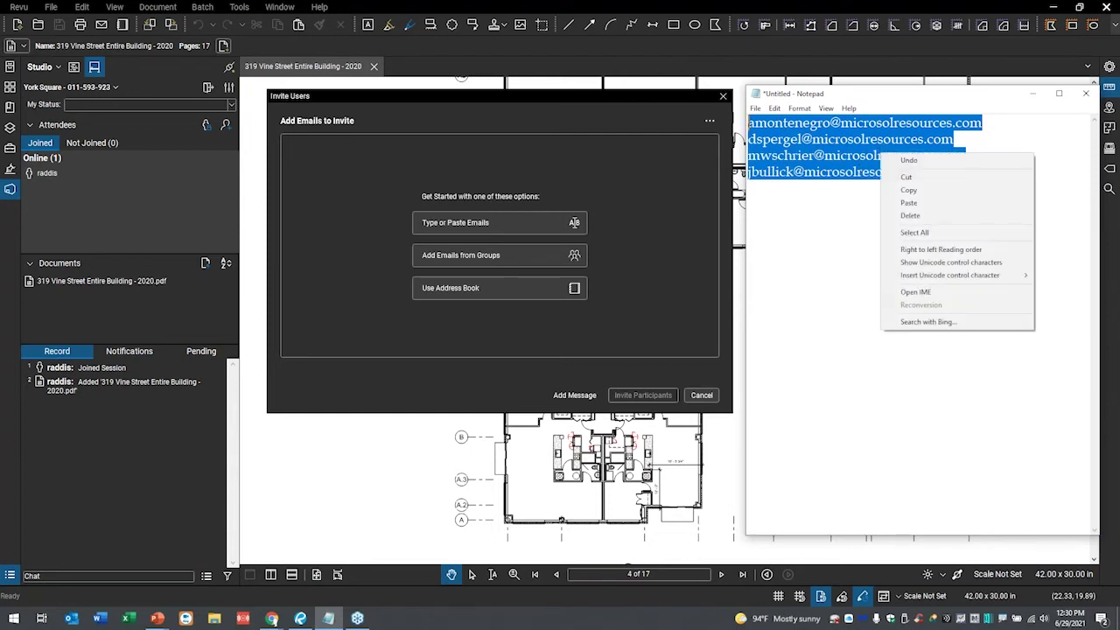
click(908, 190)
drag(871, 90, 1119, 119)
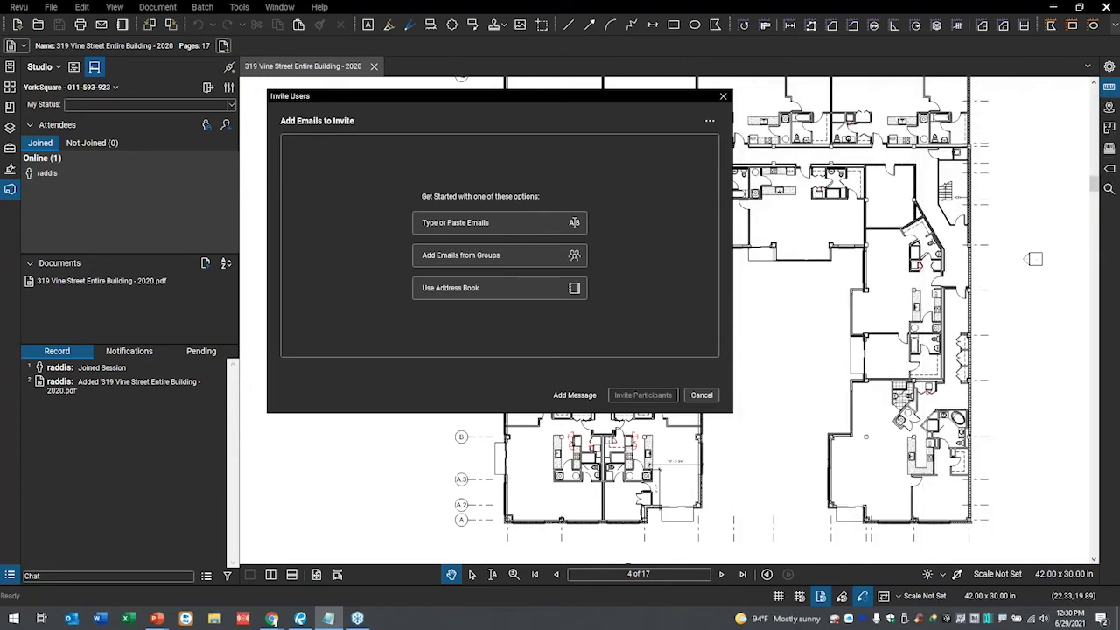
- Paste the four copied e-mail addresses, check them, and send the York Square invitations
click(447, 225)
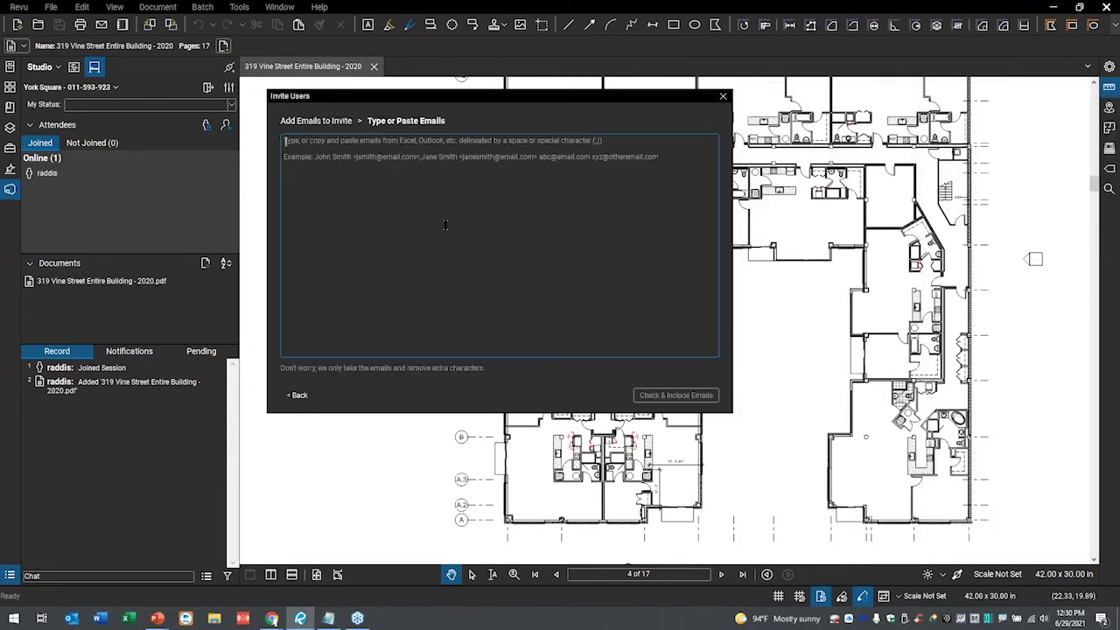
right_click(325, 181)
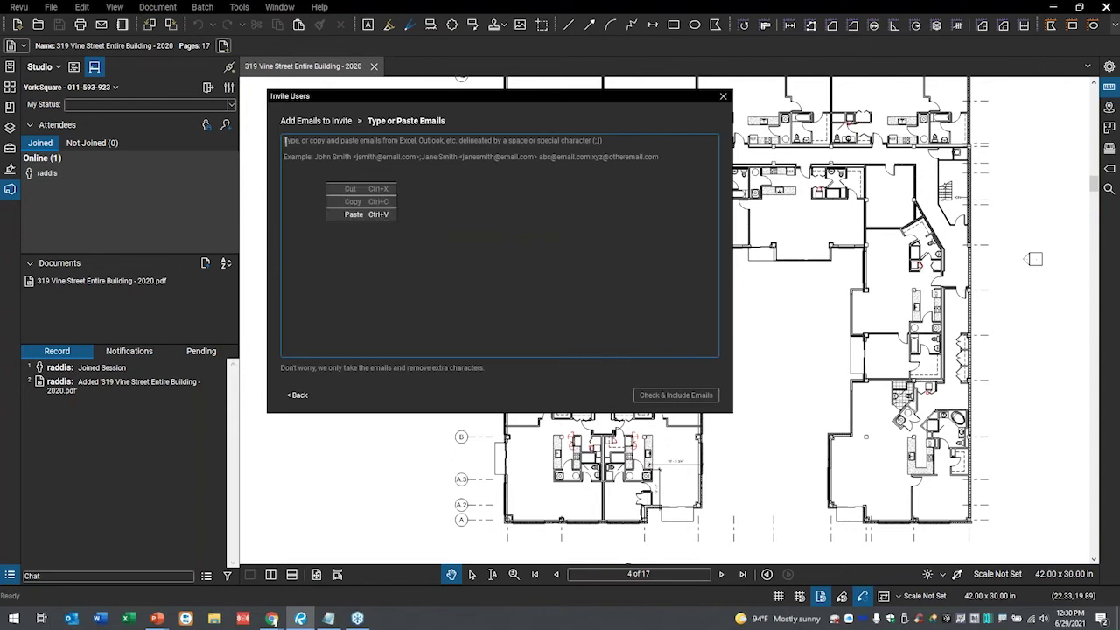
click(378, 214)
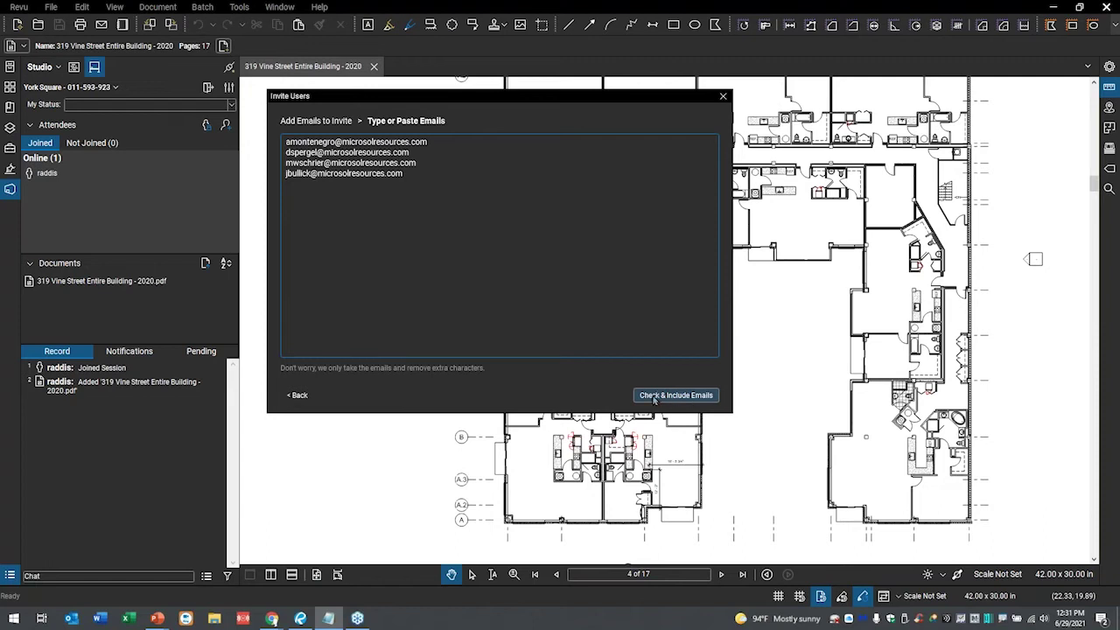
click(663, 396)
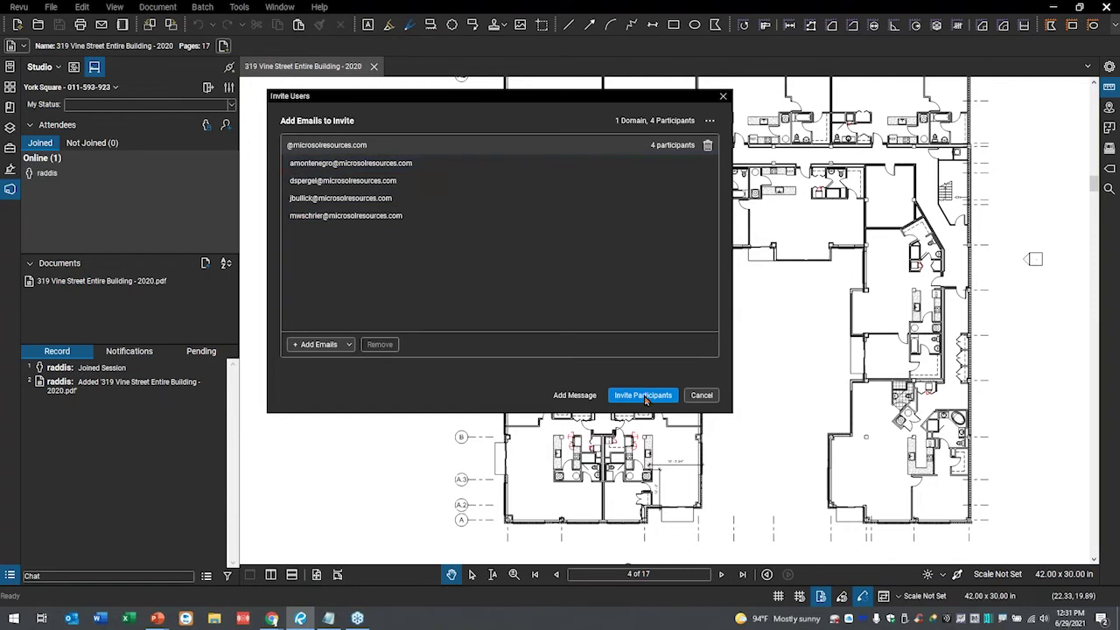
click(644, 397)
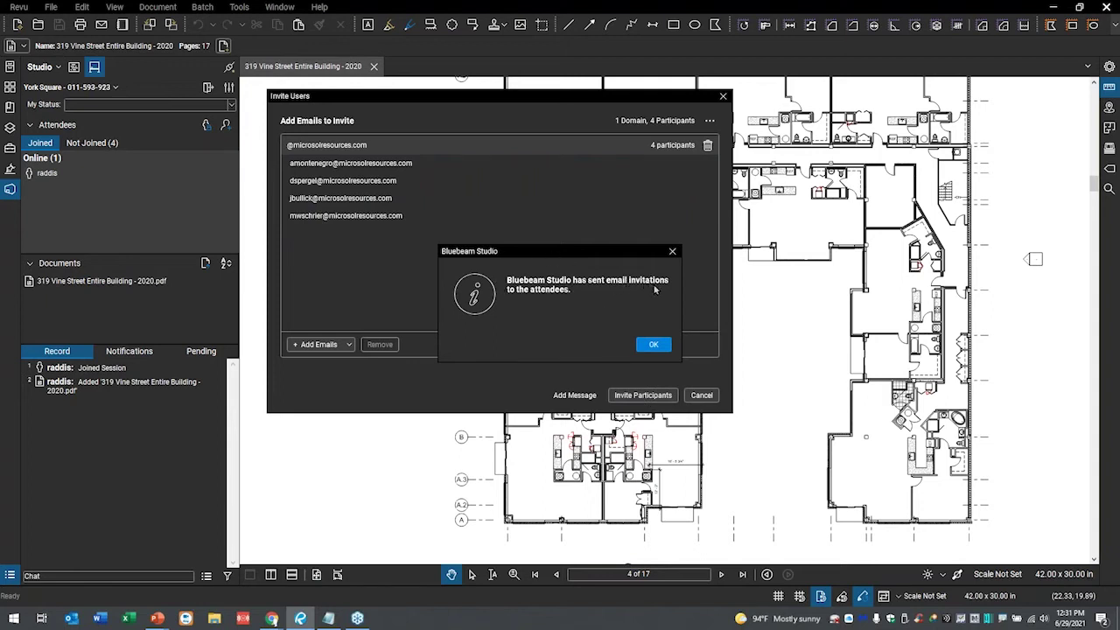
click(653, 345)
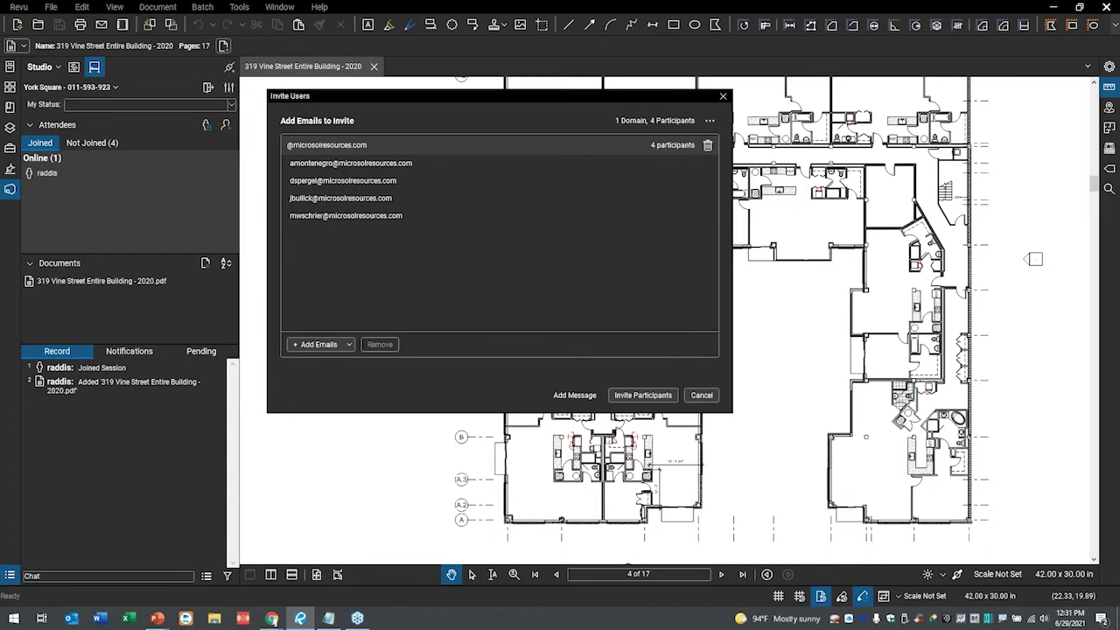
- Check the Not Joined invitees, tick one for a reminder, and return to the Joined list
click(91, 146)
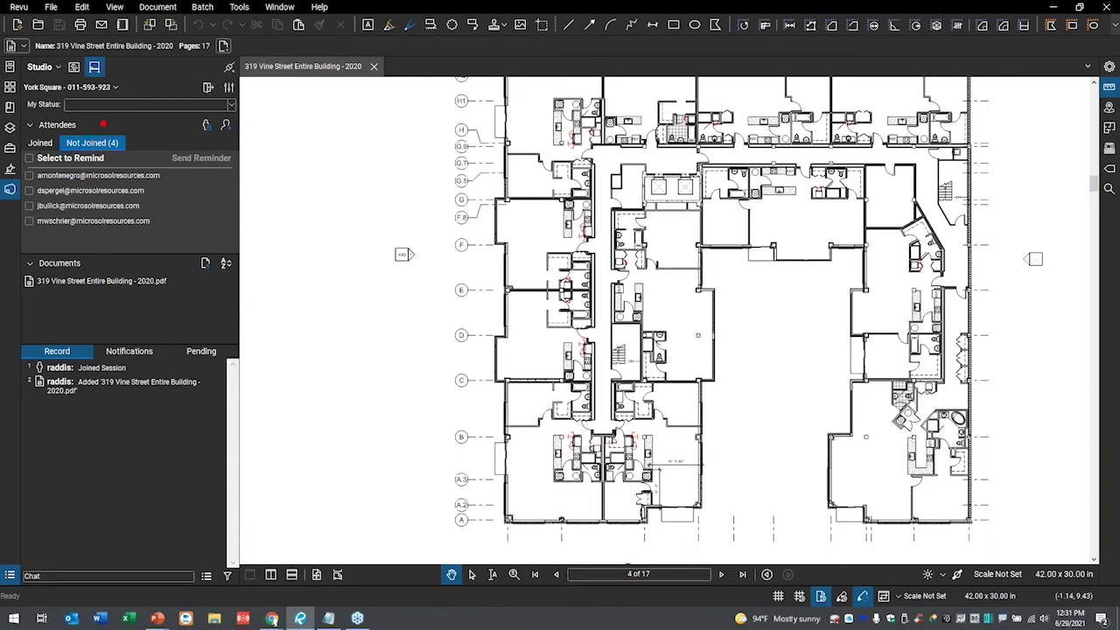
mouse_move(119, 125)
mouse_down()
mouse_move(56, 122)
mouse_move(11, 179)
mouse_move(93, 260)
mouse_move(192, 216)
mouse_move(179, 147)
mouse_move(117, 114)
mouse_up()
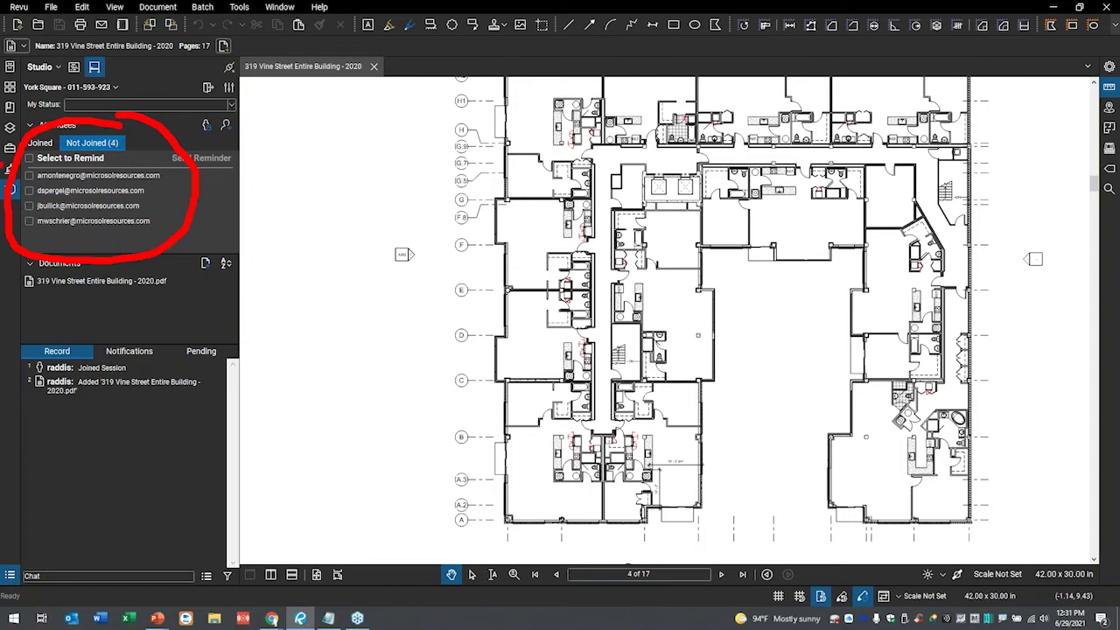
key(Escape)
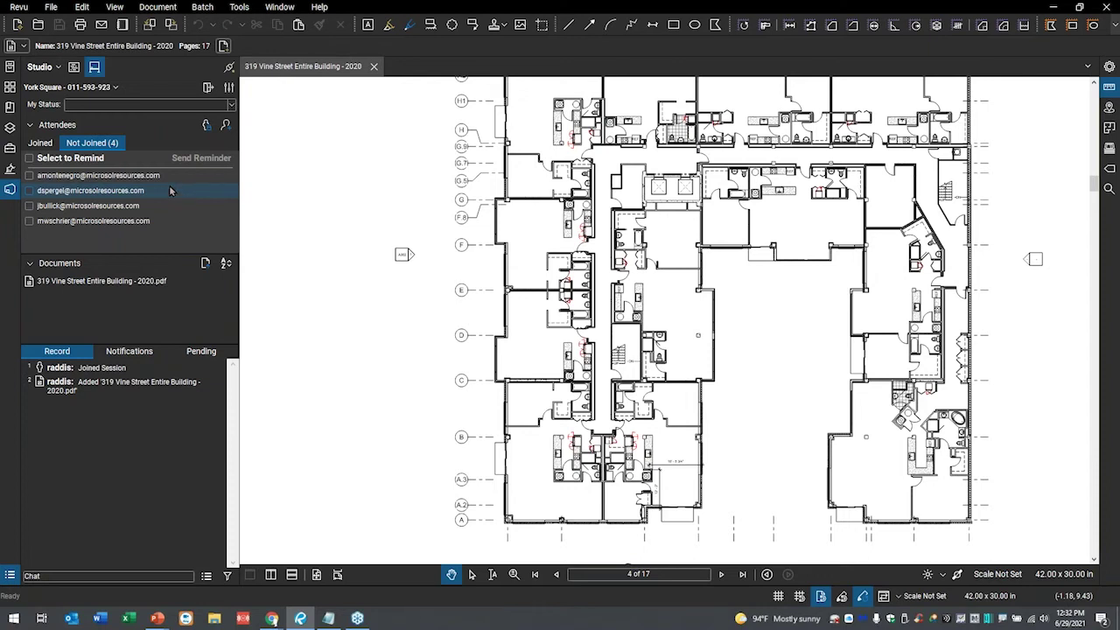
click(44, 145)
click(96, 147)
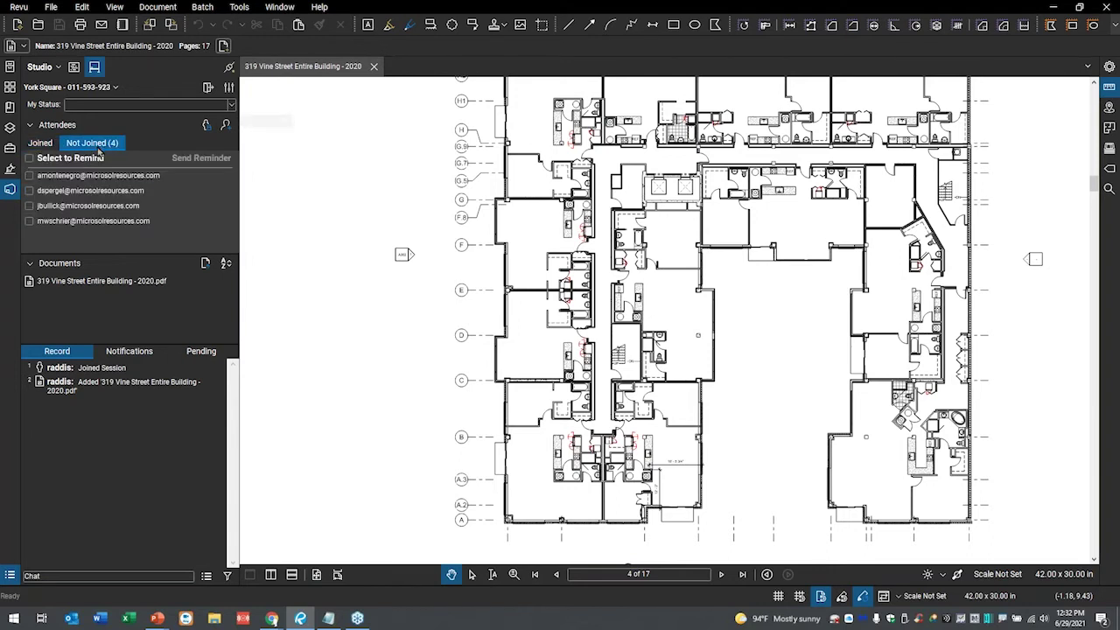
click(64, 208)
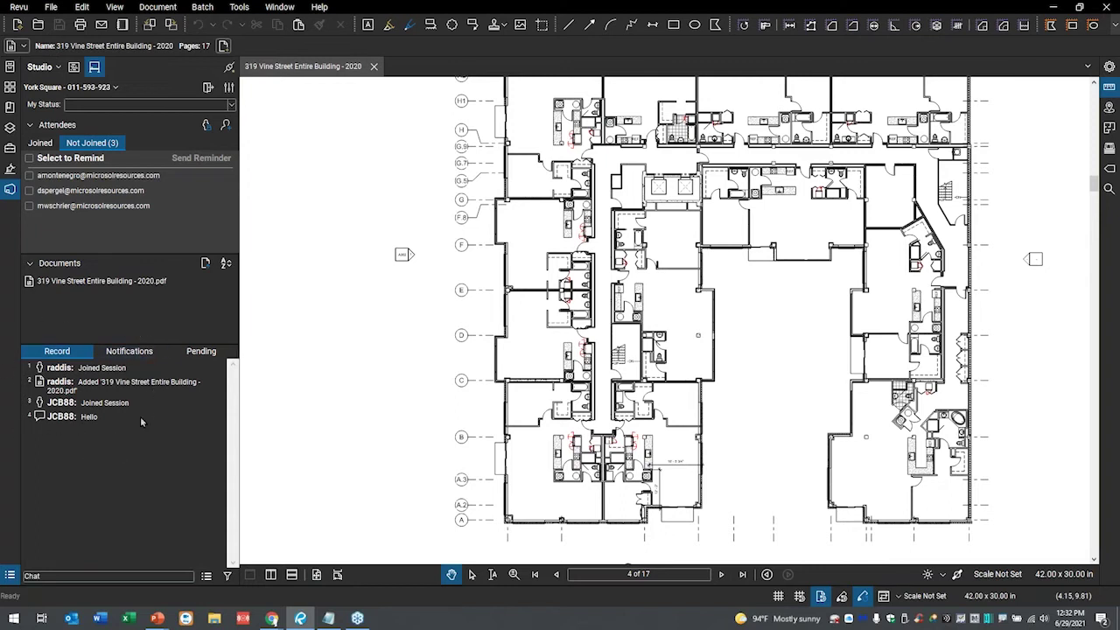
mouse_move(114, 339)
mouse_down()
mouse_move(21, 359)
mouse_move(51, 422)
mouse_move(140, 429)
mouse_move(63, 306)
mouse_up()
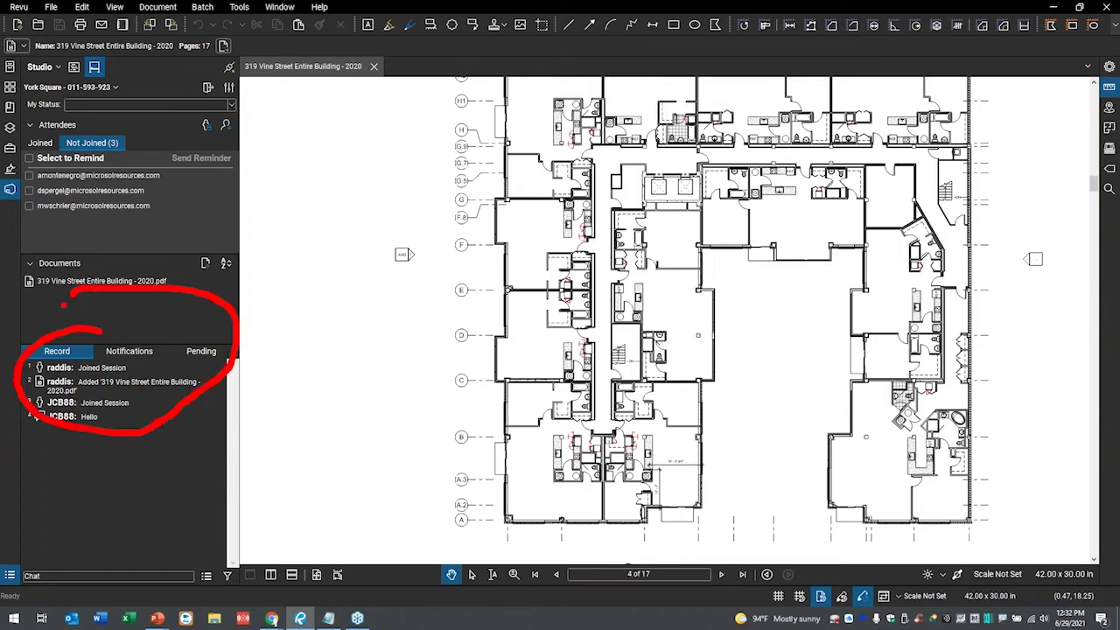
key(Escape)
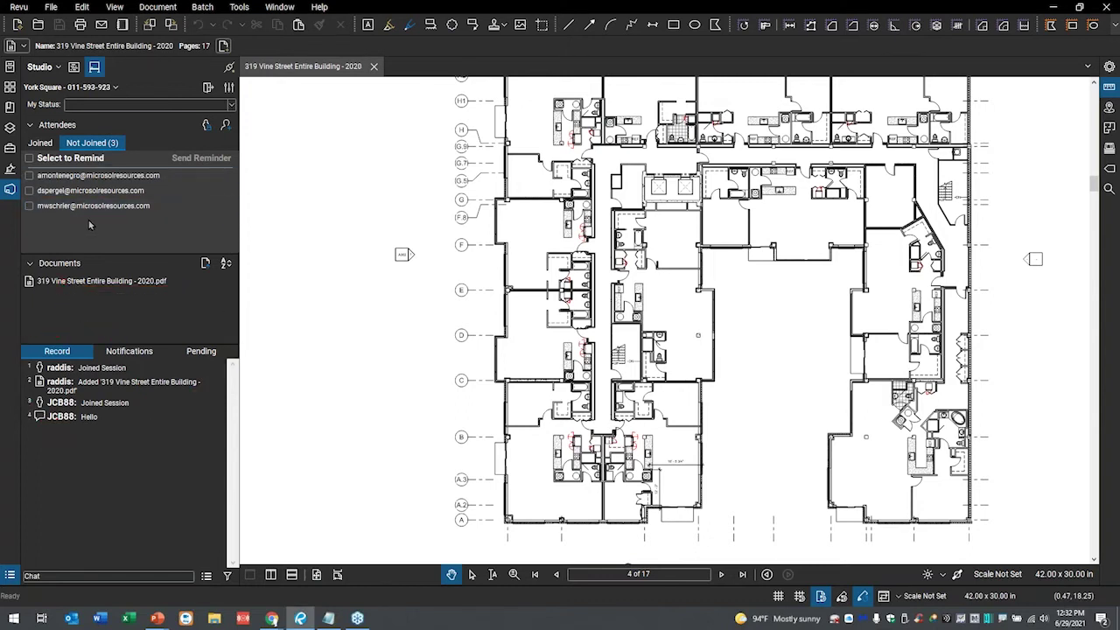
click(40, 142)
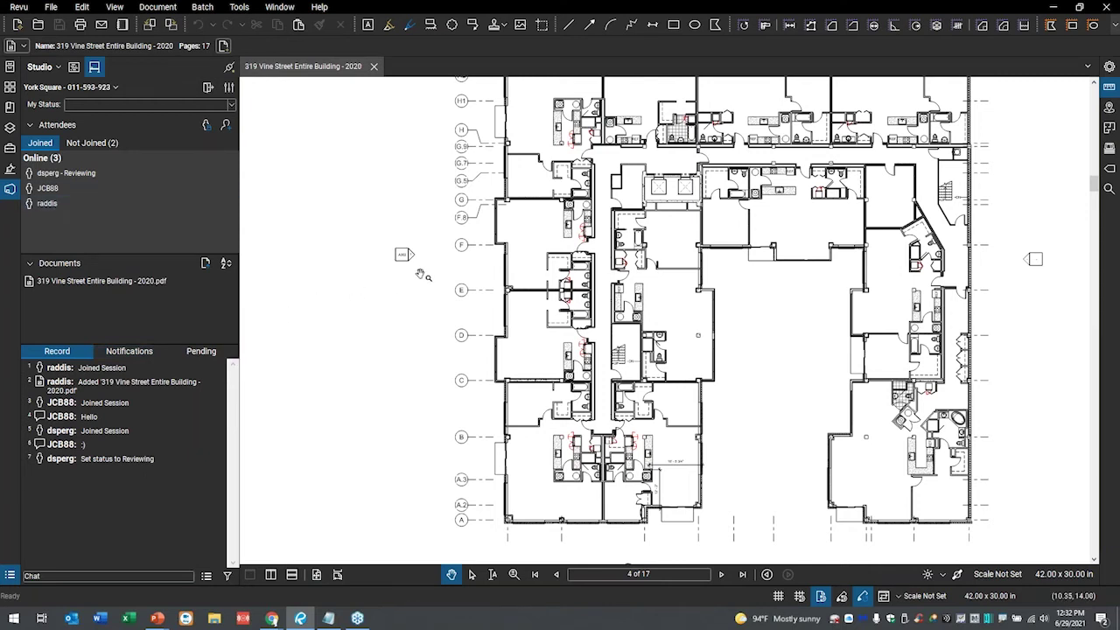
- Zoom and pan to the kitchen units above the THIRD FLOOR PLAN title
scroll(700, 431, up, 3)
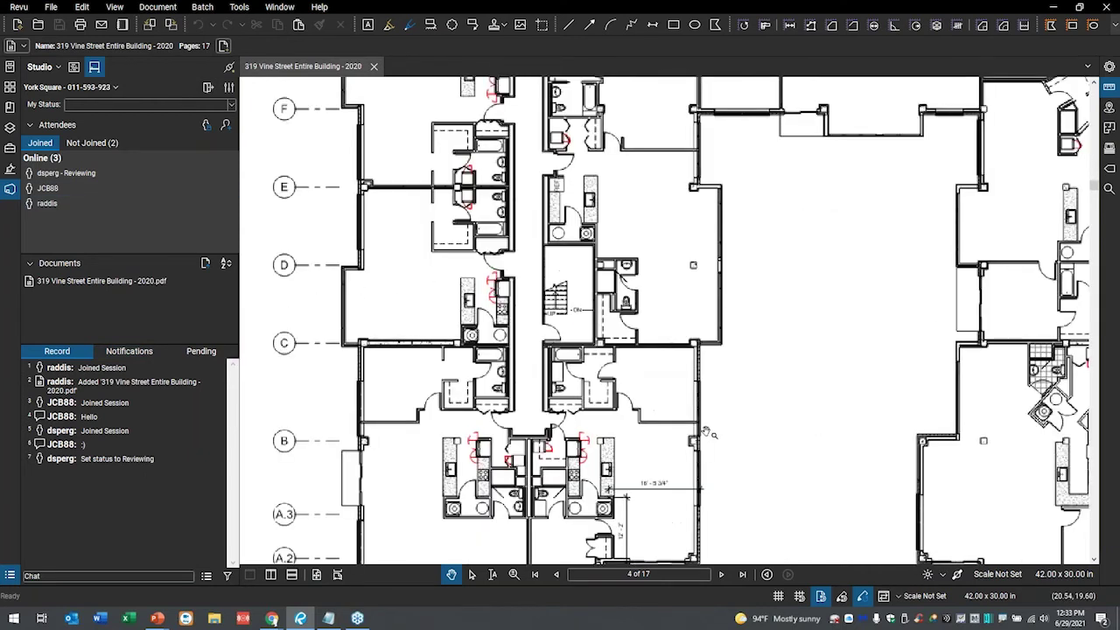
drag(658, 399, 639, 300)
scroll(648, 284, down, 1)
scroll(652, 401, up, 1)
drag(652, 401, 686, 264)
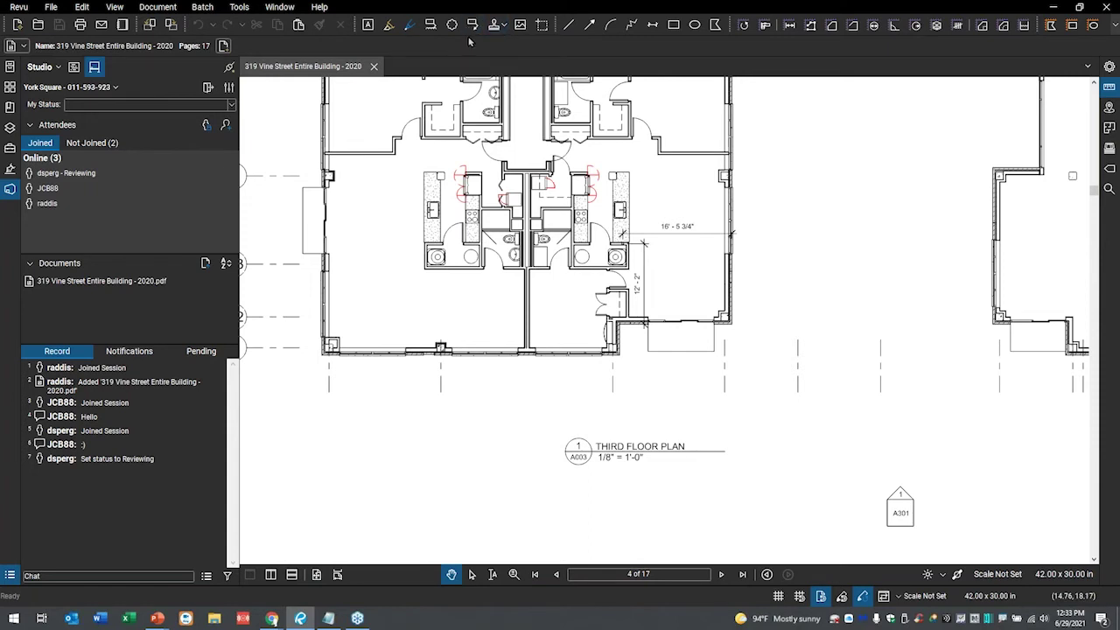
- Draw a trial Cloud+ revision cloud with callout around a kitchen unit, then delete it
key(k)
drag(598, 226, 648, 280)
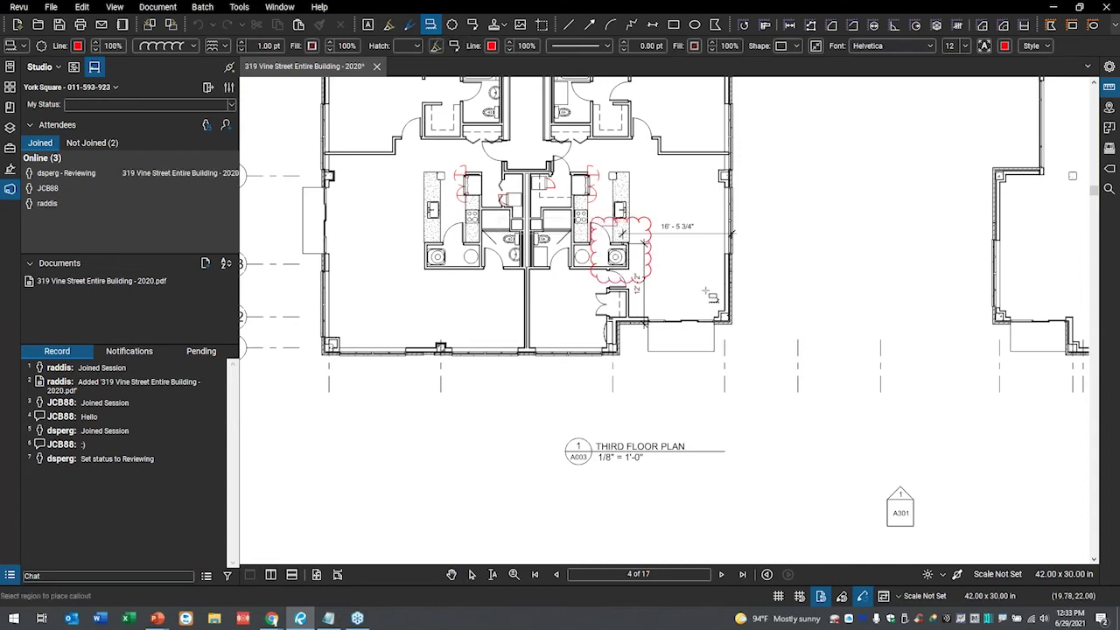
click(708, 295)
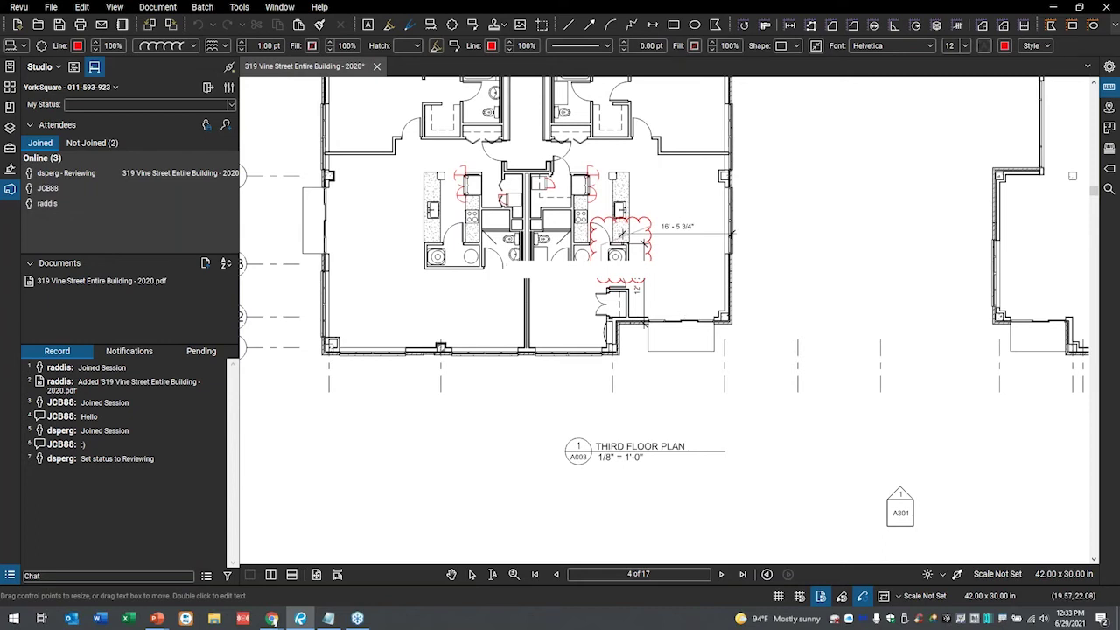
click(691, 317)
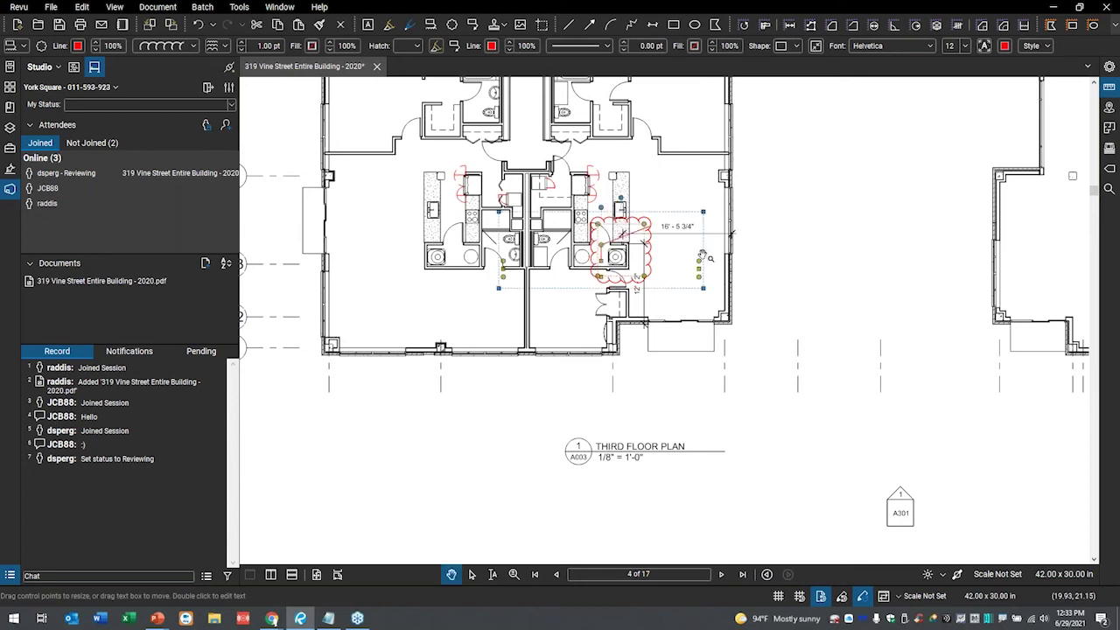
key(Delete)
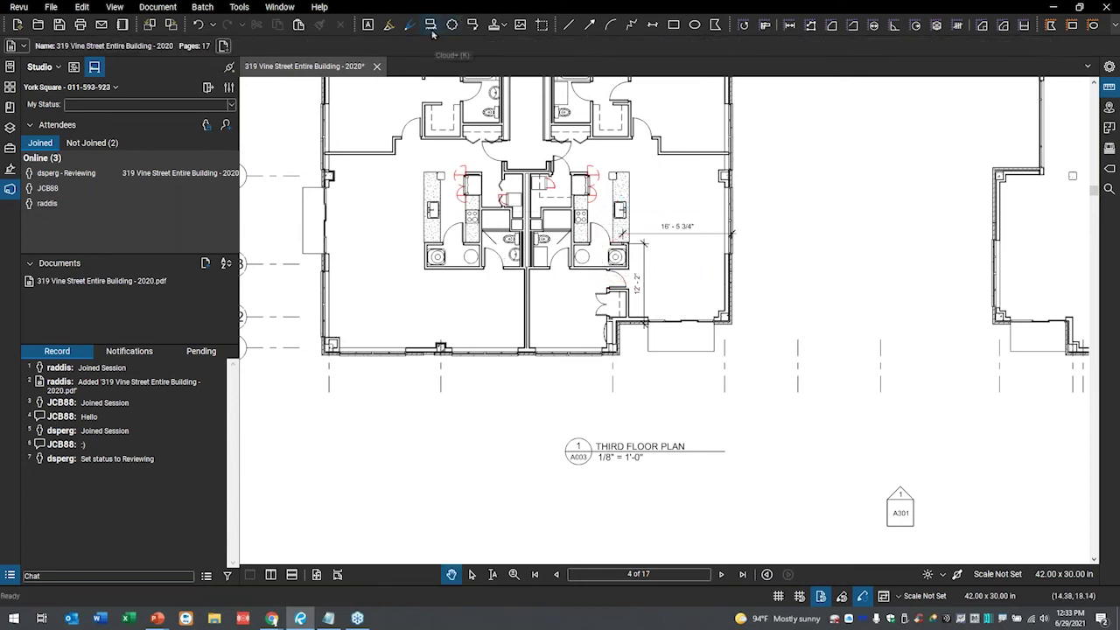
- Cloud the right kitchen stack with a Cloud+ callout reading 'Stack that needs cleaning'
click(431, 29)
drag(591, 217, 670, 289)
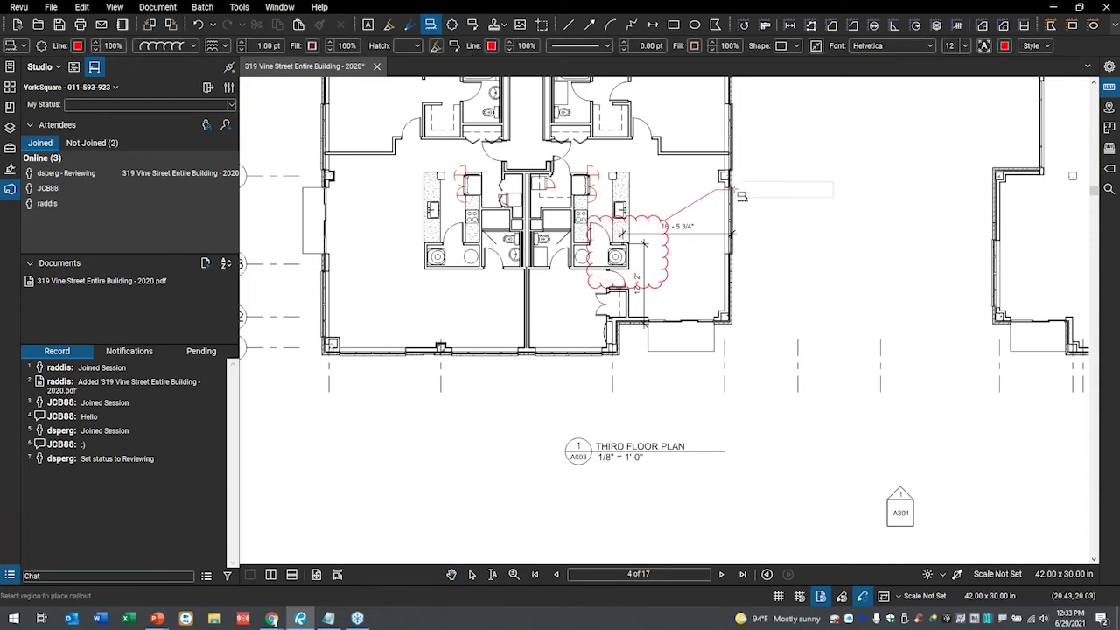
click(738, 185)
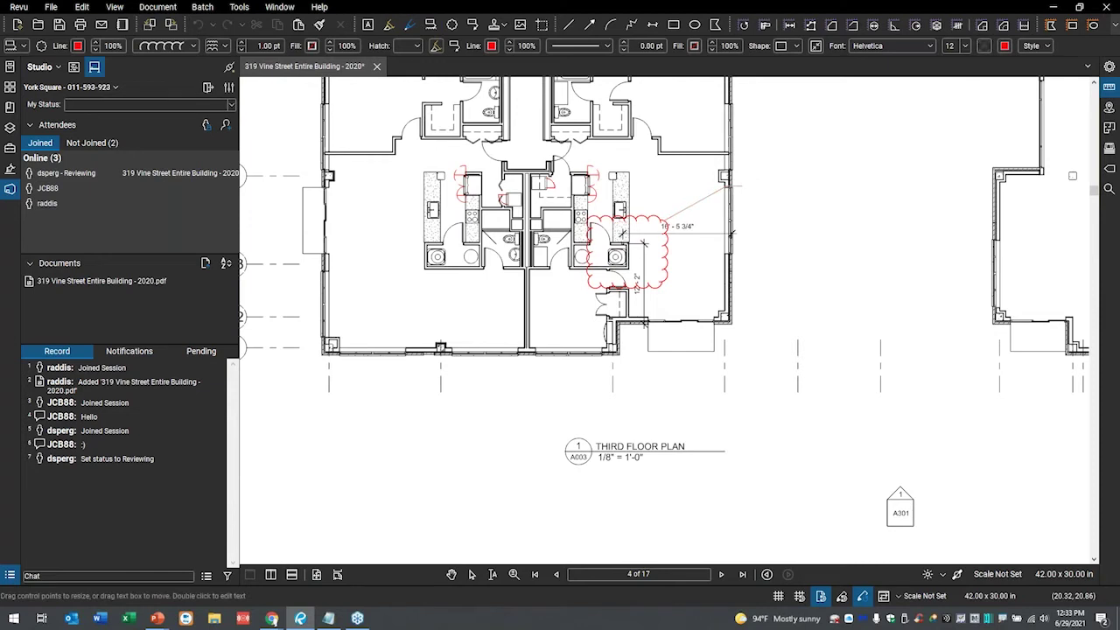
text(Stack that needs cleaning)
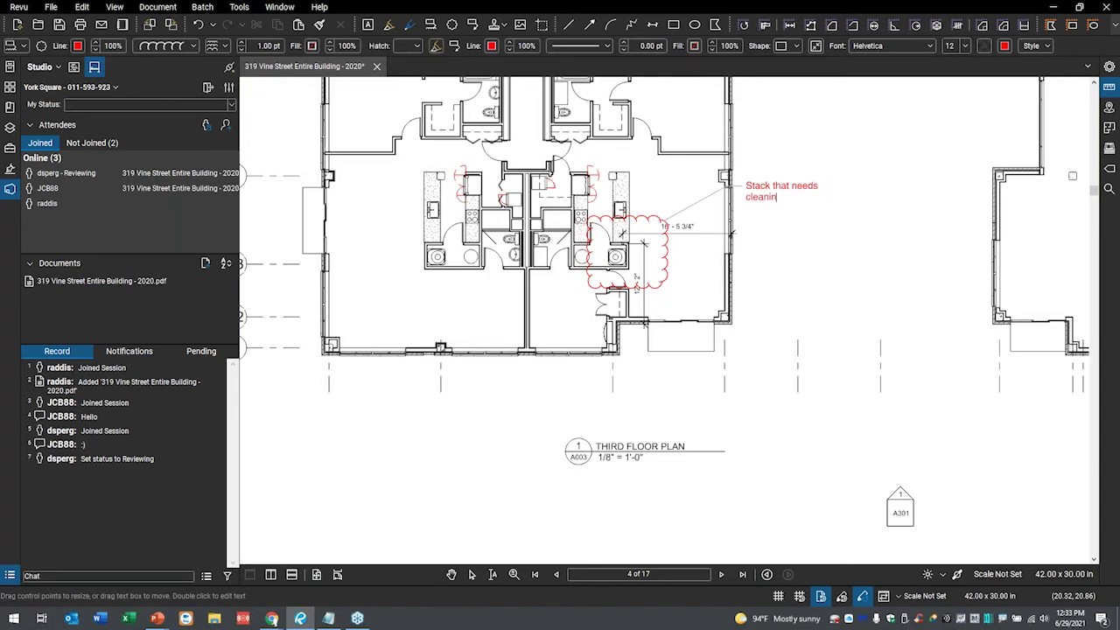
click(791, 222)
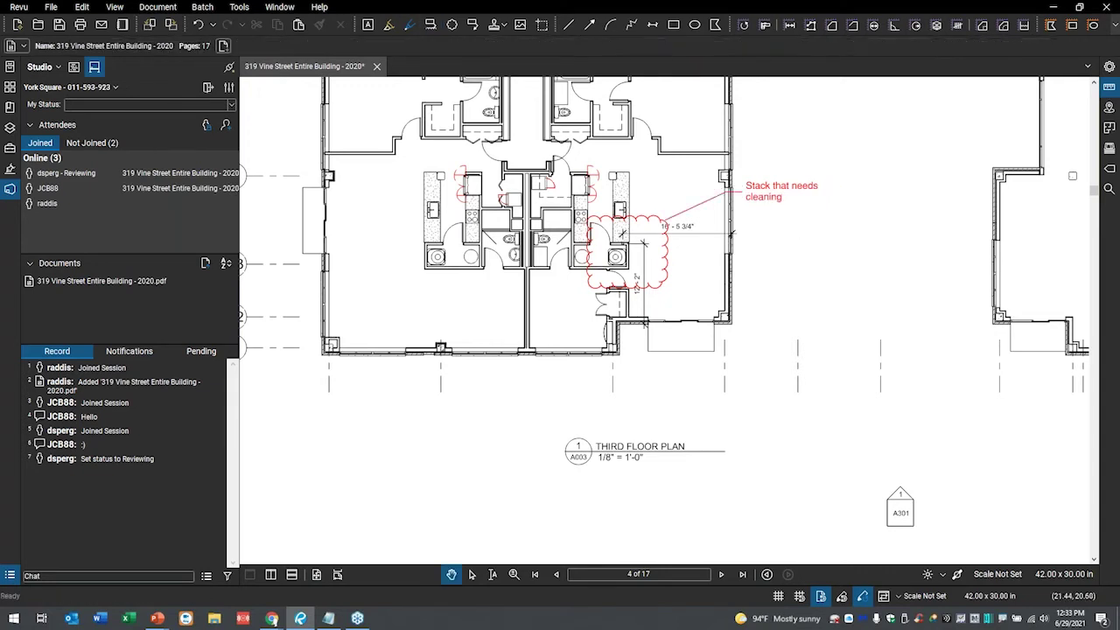
- Widen the callout box and autosize it so the text fits on one line
click(790, 198)
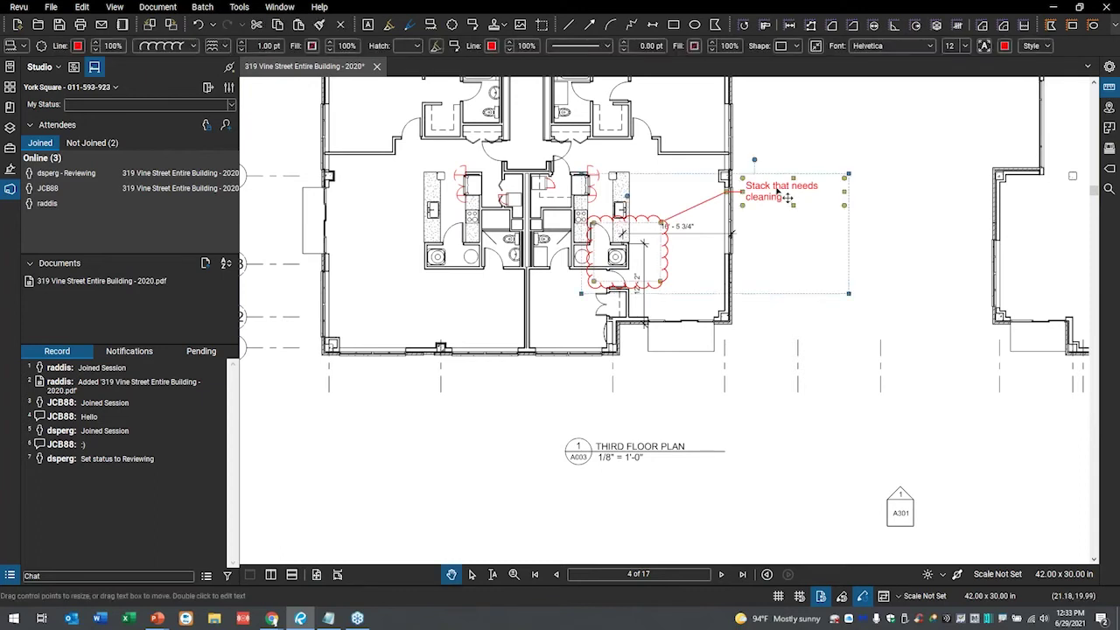
right_click(777, 188)
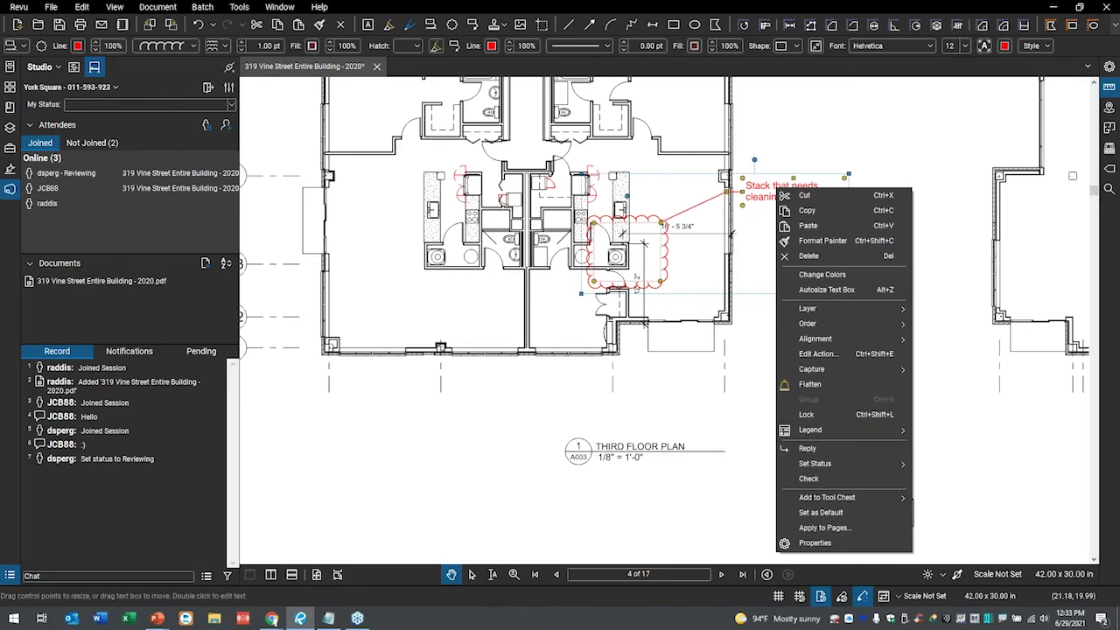
click(441, 153)
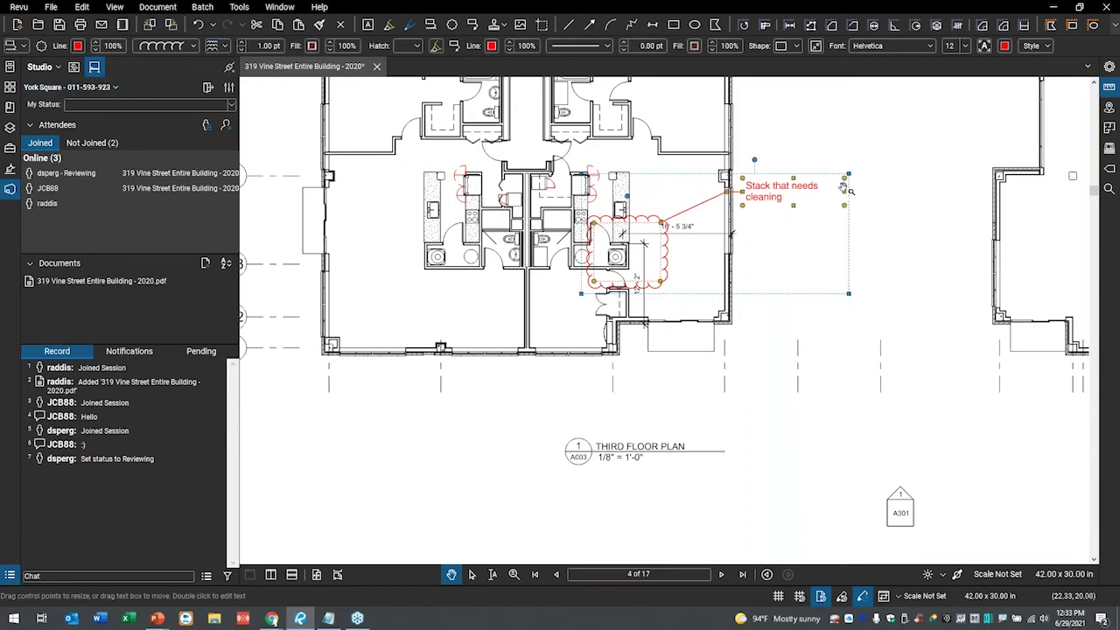
drag(853, 189, 921, 192)
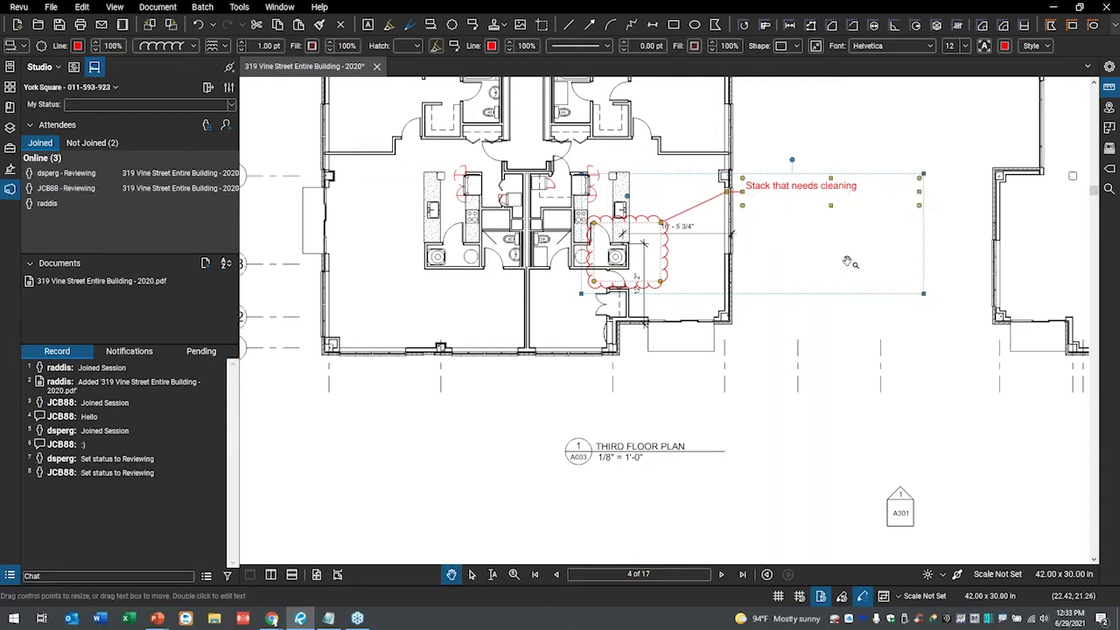
key(alt+z)
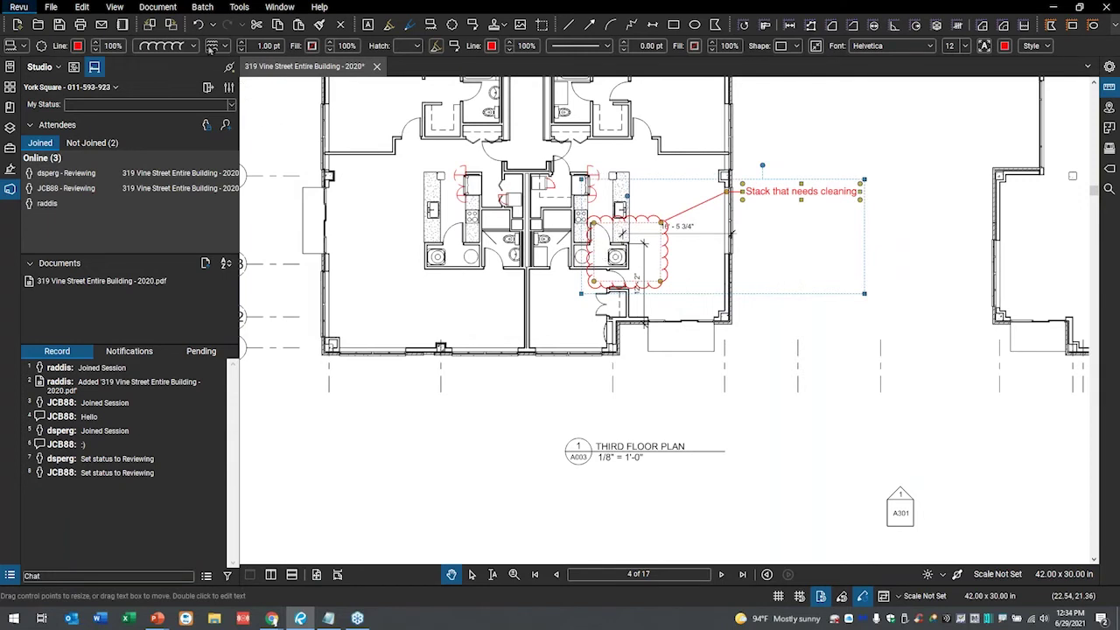
- Give the revision cloud a cyan fill and start adjusting its fill opacity
click(314, 47)
click(362, 78)
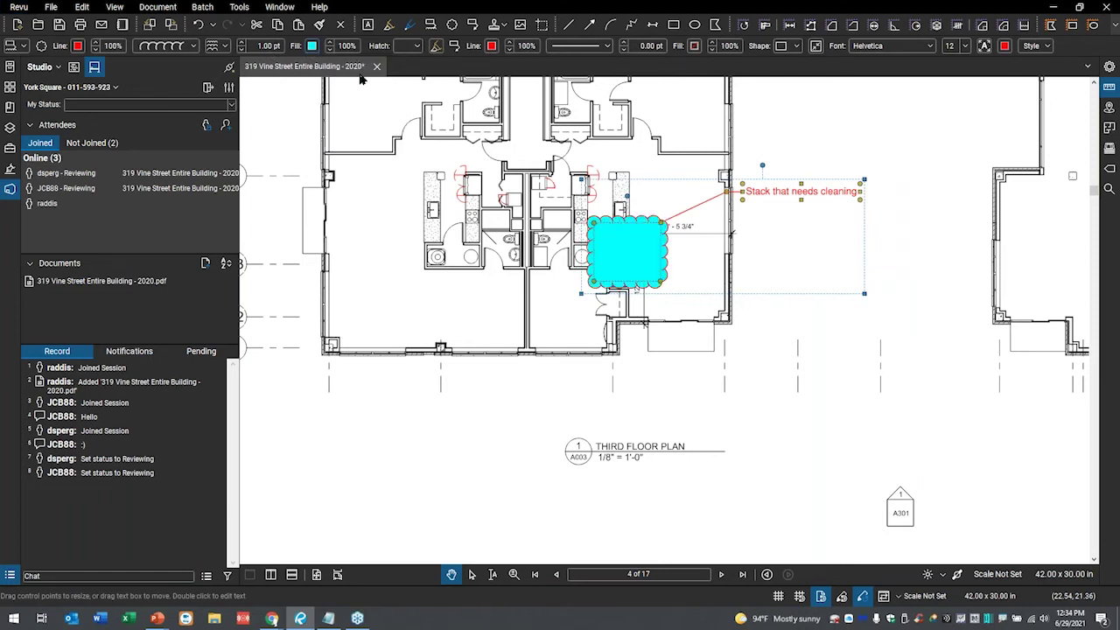
click(330, 49)
- Set the cyan fill to 40% opacity, reselect the callout, and show the Markups List
click(330, 49)
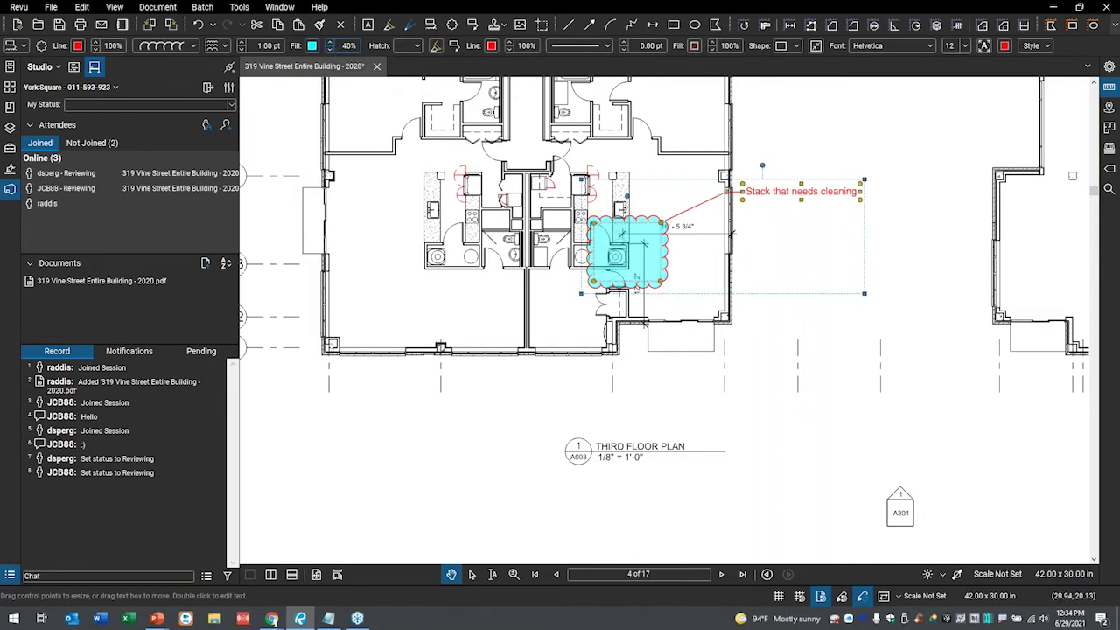
click(901, 274)
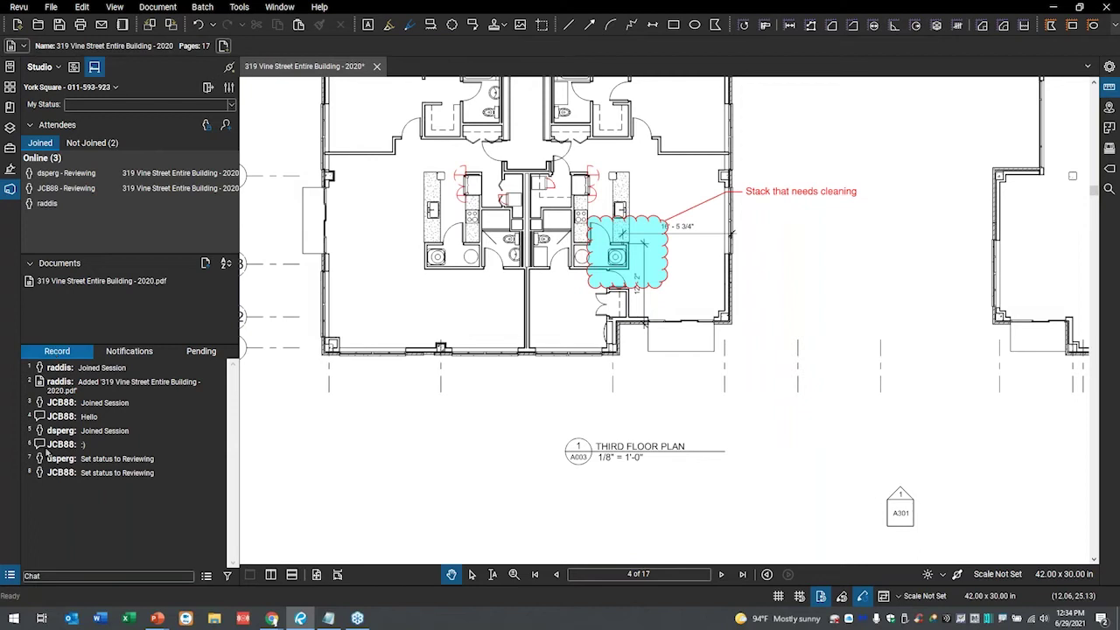
click(791, 200)
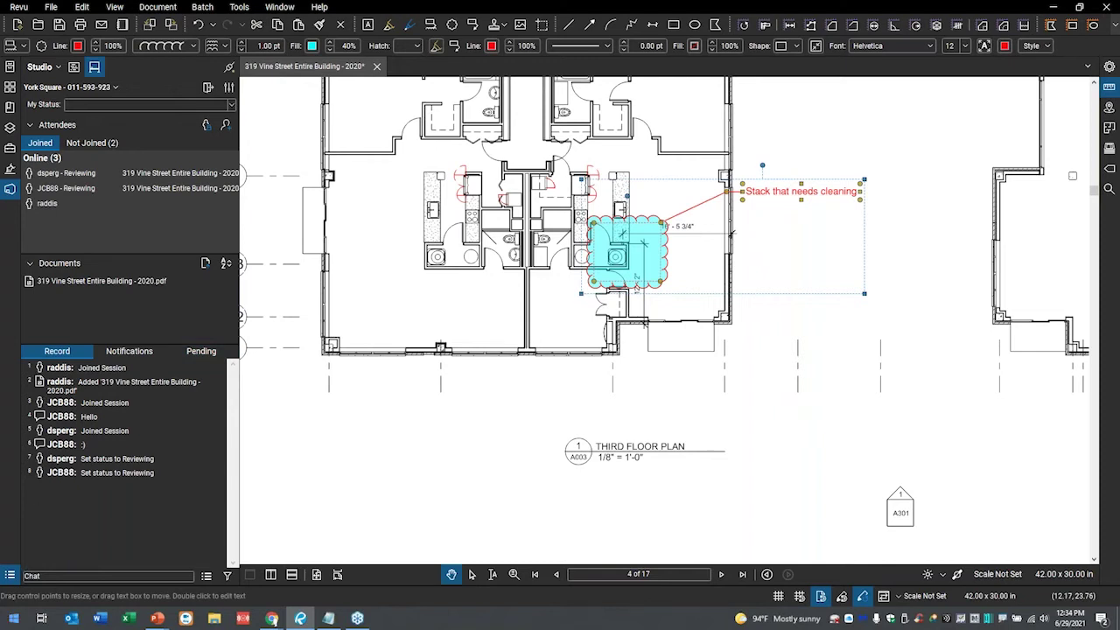
click(7, 581)
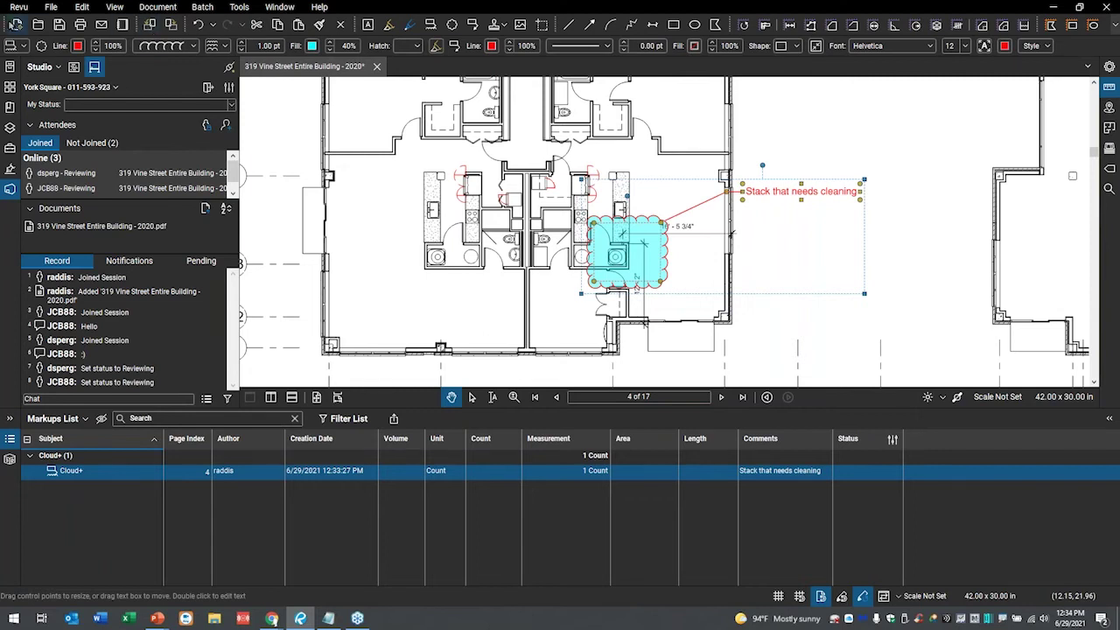
- Save the document with its Cloud+ markup and collapse the Markups List panel
click(58, 23)
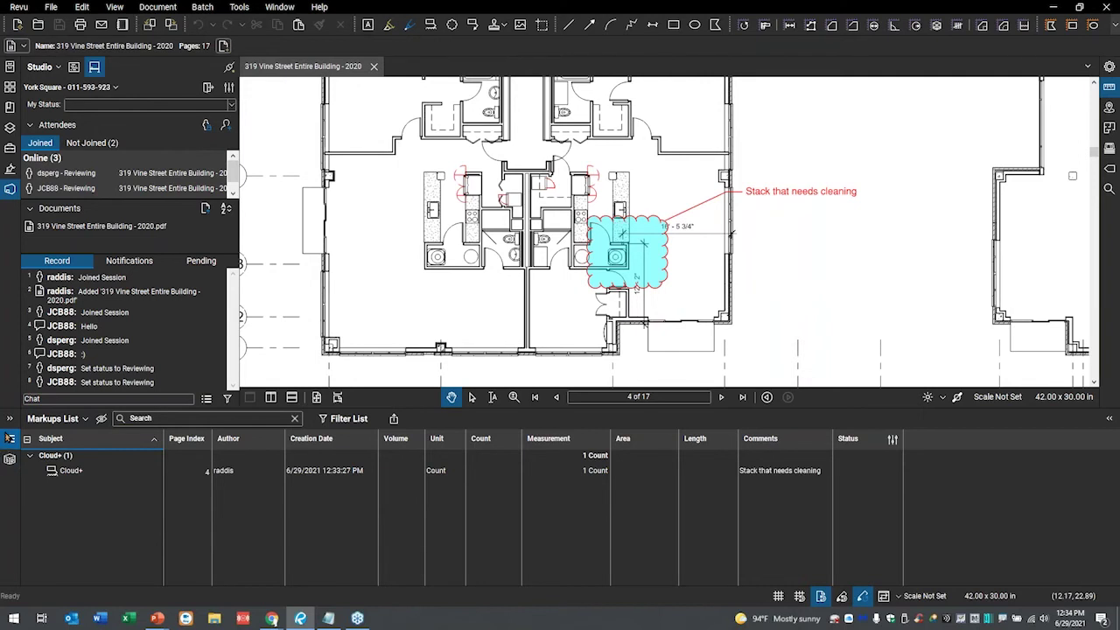
click(10, 438)
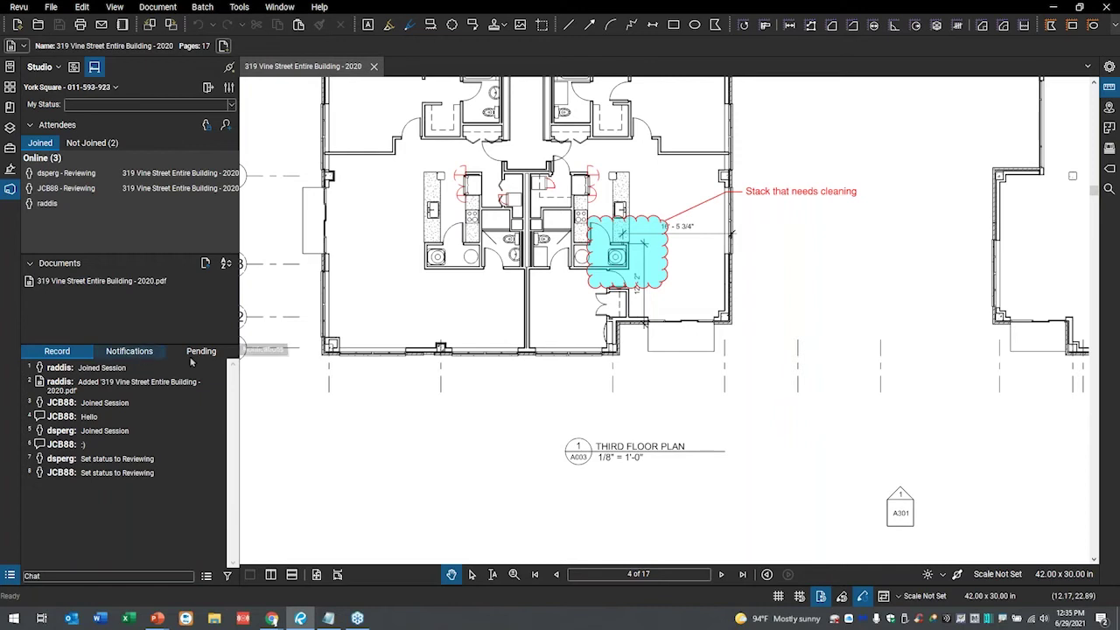
click(137, 353)
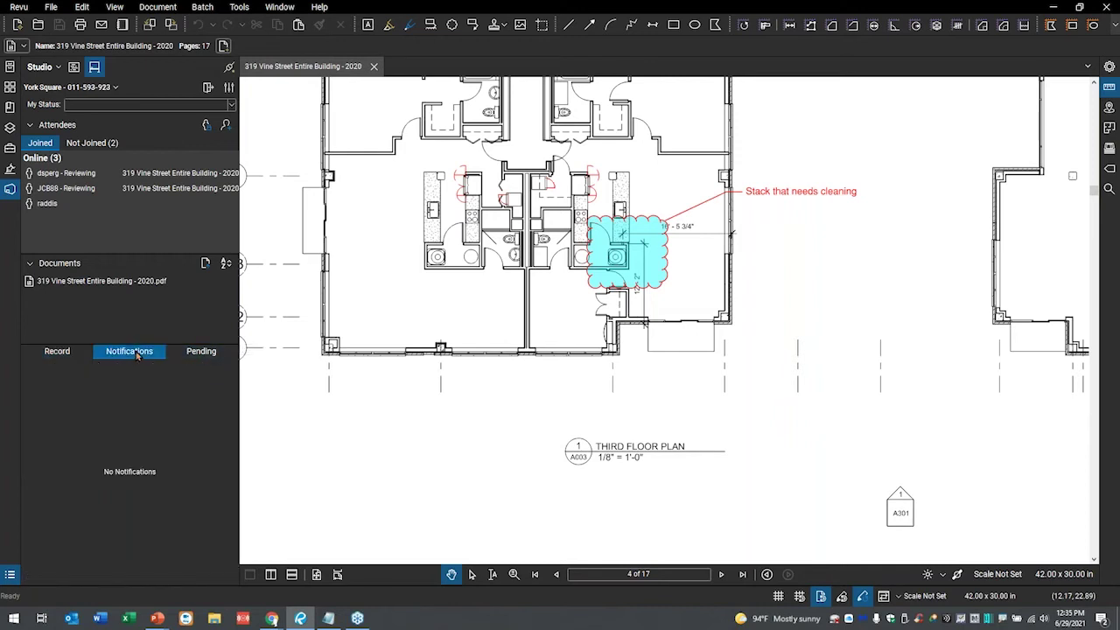
click(189, 353)
click(55, 353)
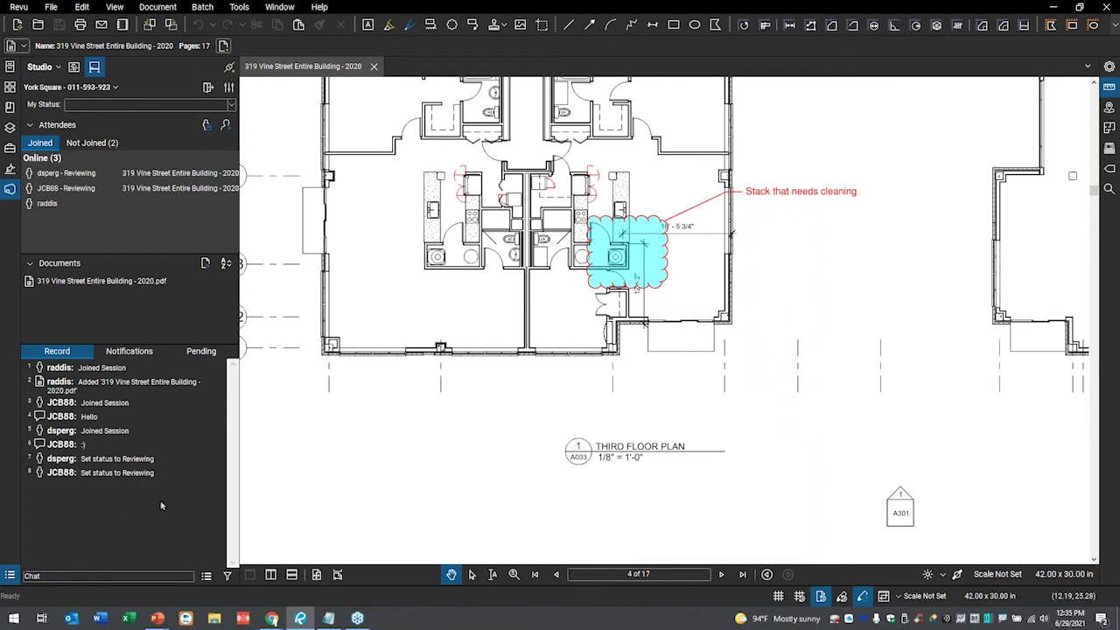
- Zoom out on the floor plan and open Invite Users from the Studio Attendees section
mouse_move(48, 203)
scroll(814, 312, down, 3)
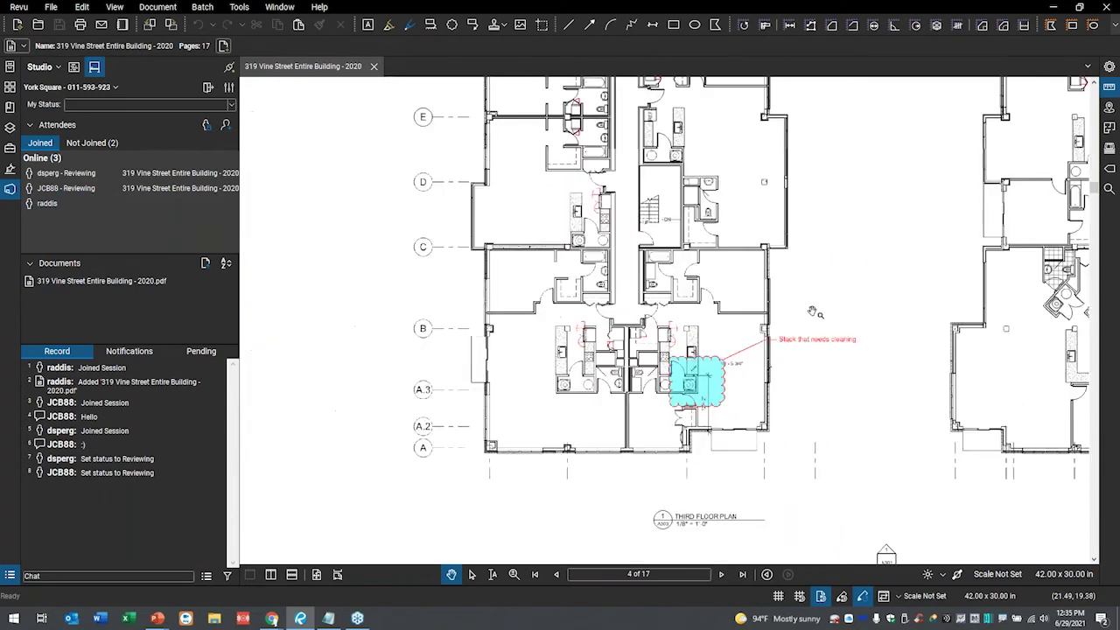
drag(813, 312, 772, 341)
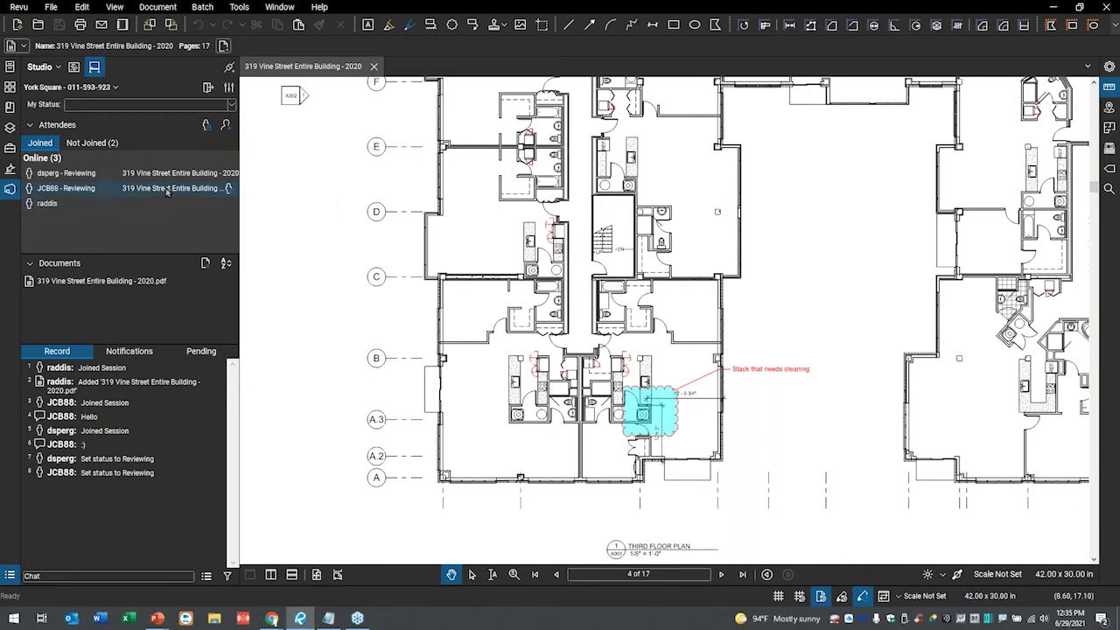
mouse_move(166, 191)
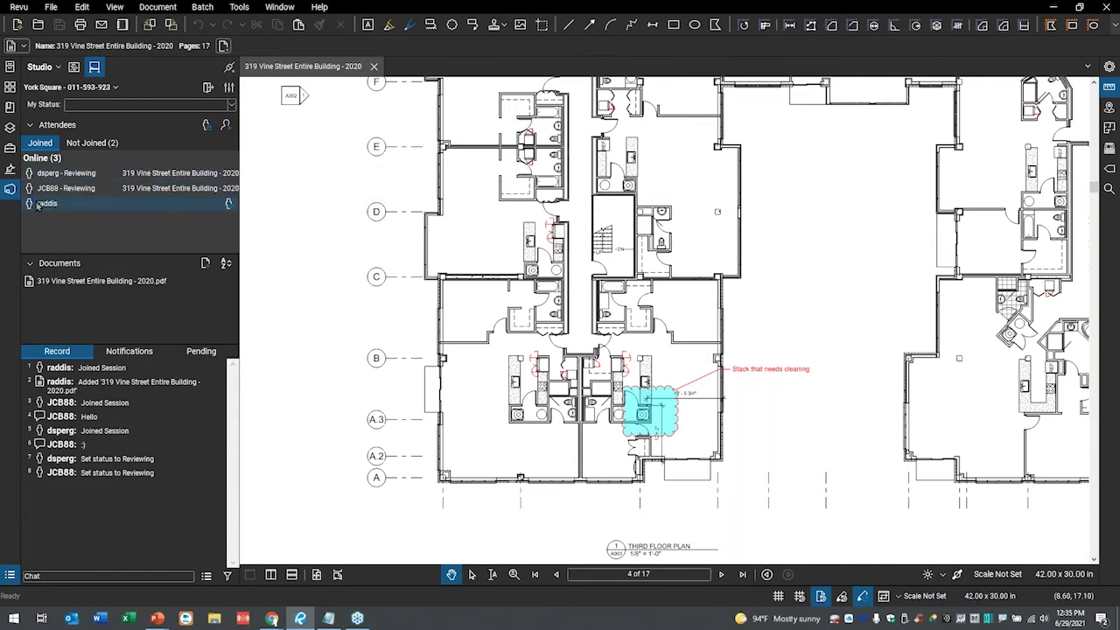
mouse_move(38, 204)
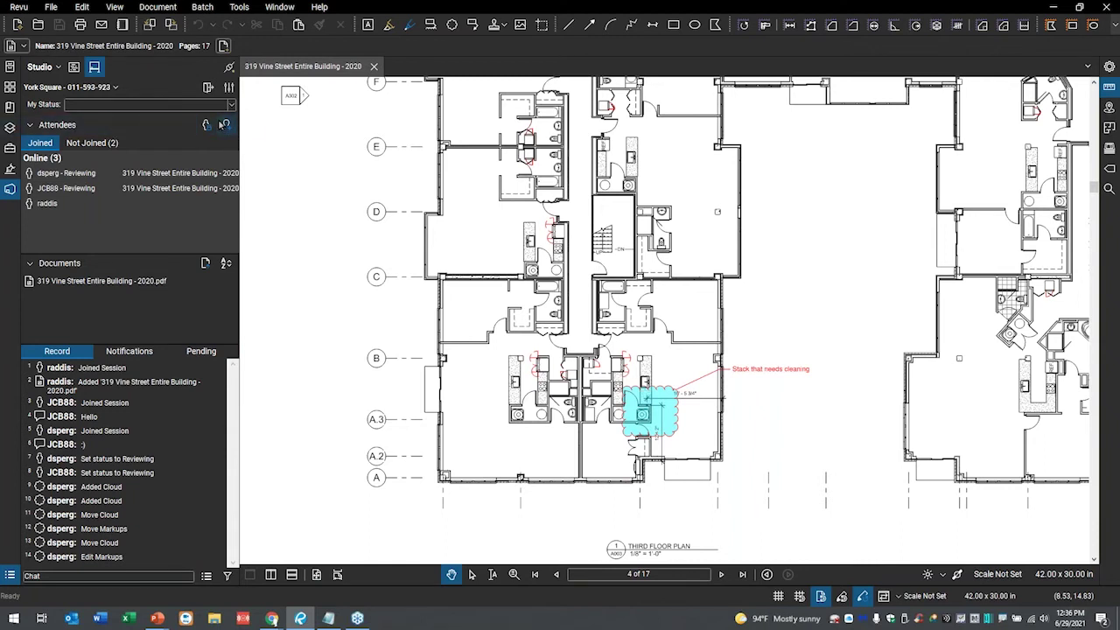
click(225, 124)
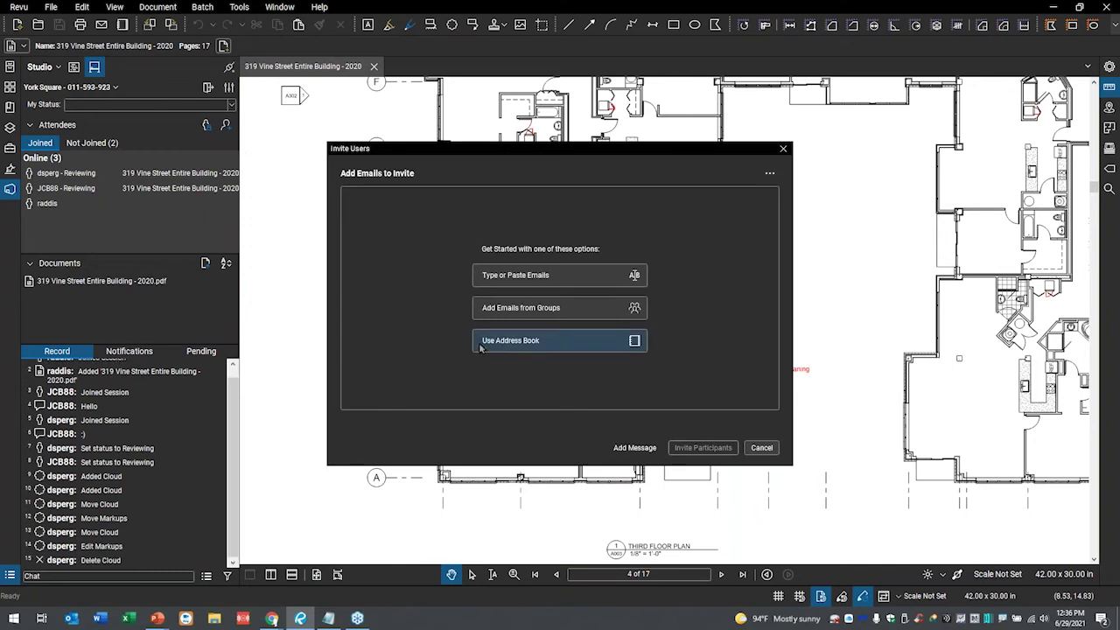
- Close Invite Users, review the Attendee Access list, and cancel it without changes
click(784, 150)
click(206, 125)
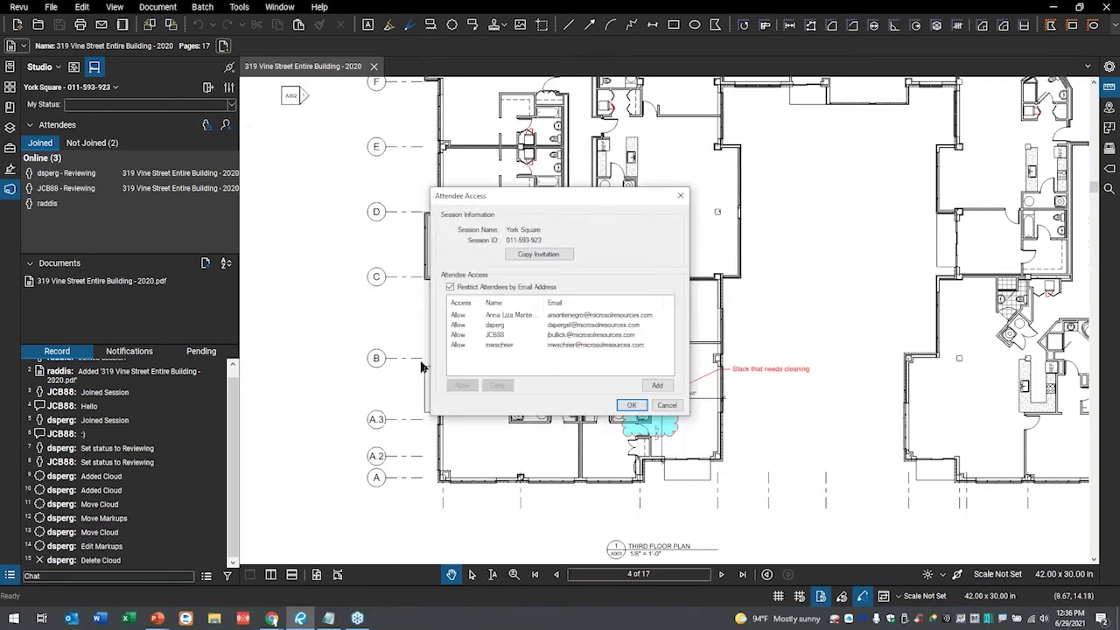
drag(583, 196, 712, 155)
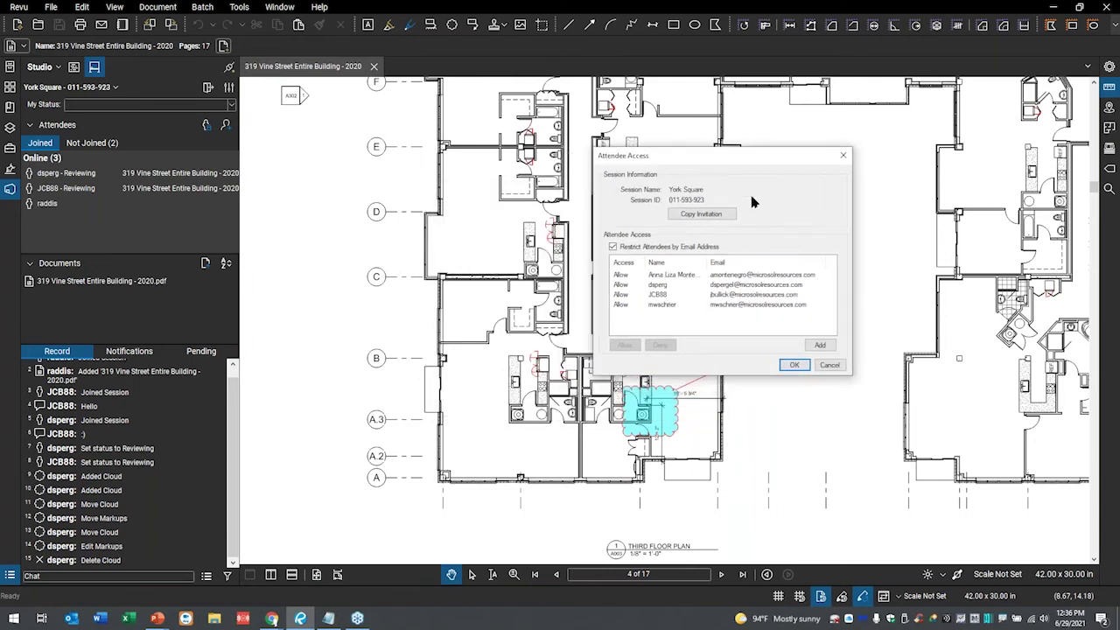
click(648, 306)
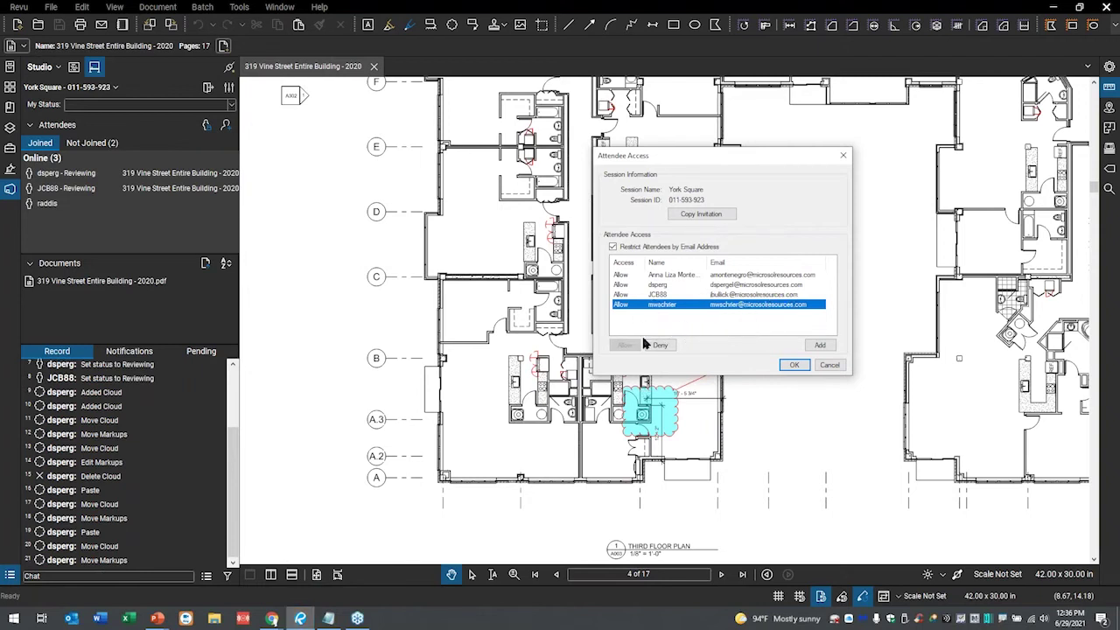
click(830, 366)
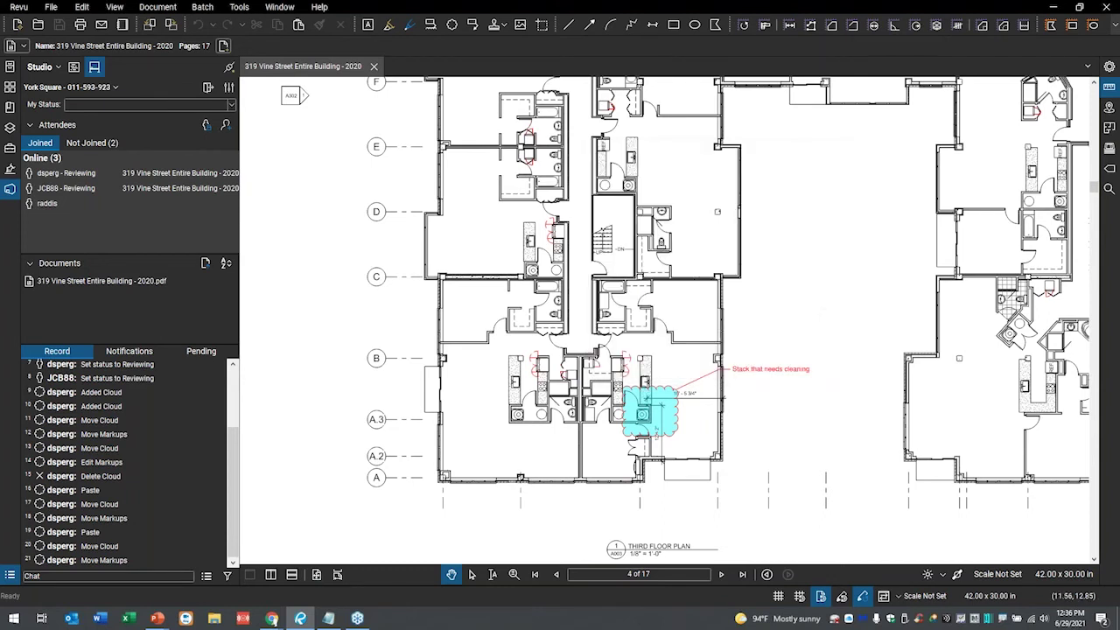
- Open York Square's Session Settings and view its attendee list
click(229, 88)
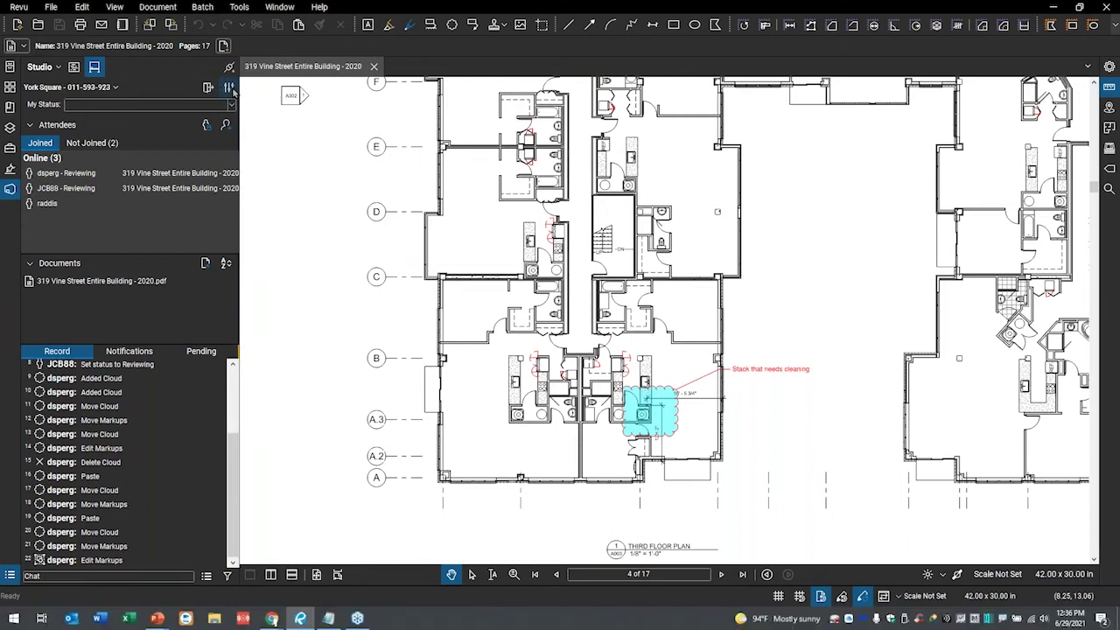
click(229, 88)
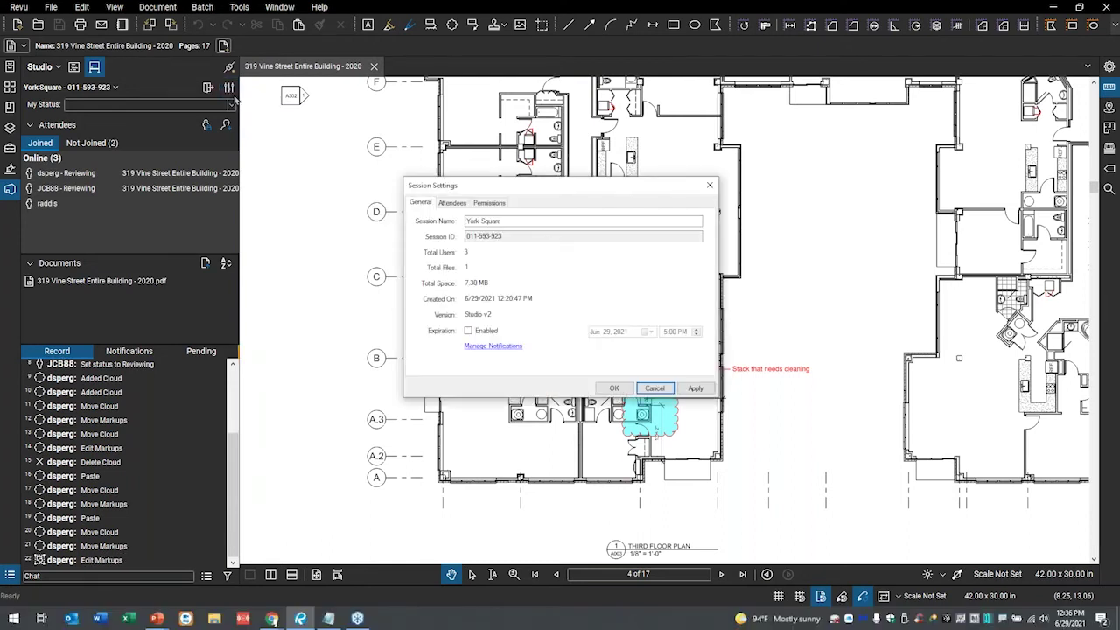
drag(540, 194, 724, 169)
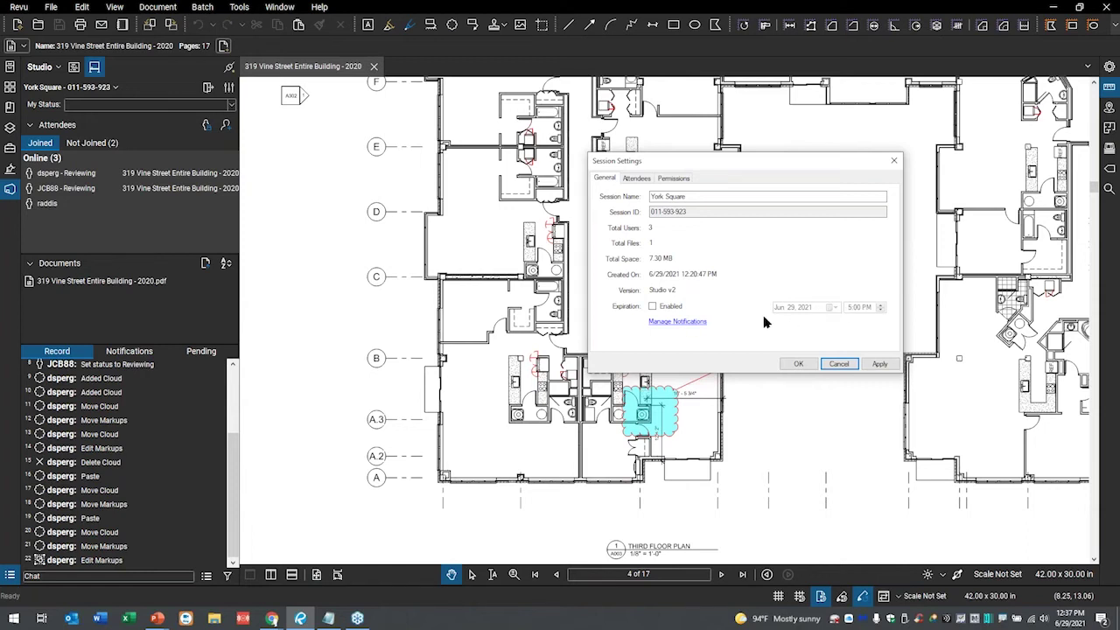
click(637, 179)
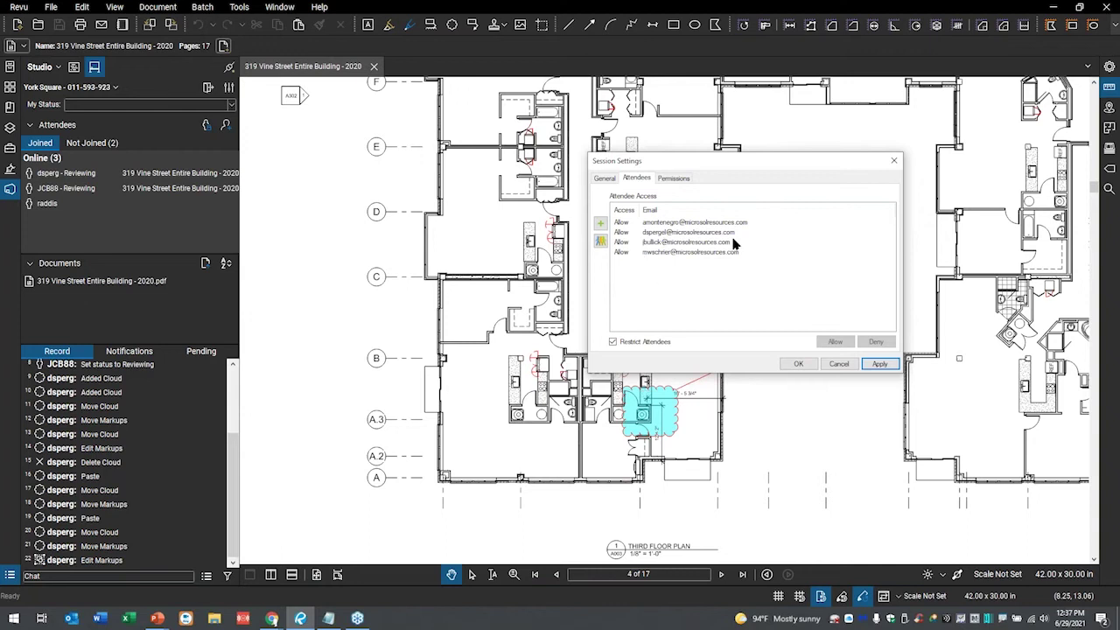
- Toggle the Print permission to Deny and back to Allow, then view the General details
click(673, 179)
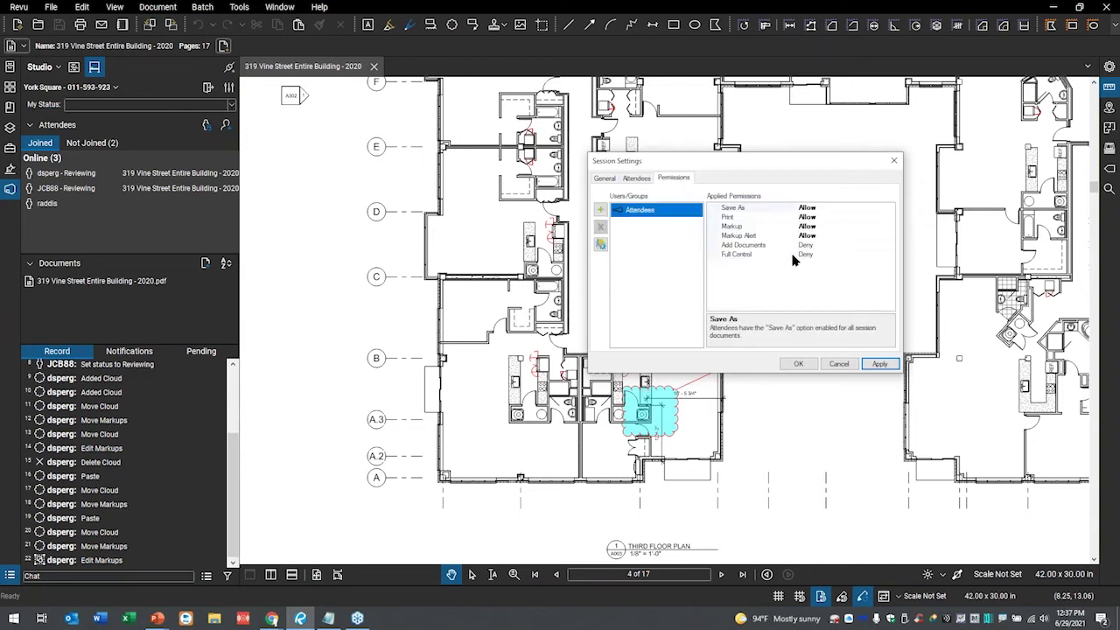
click(729, 218)
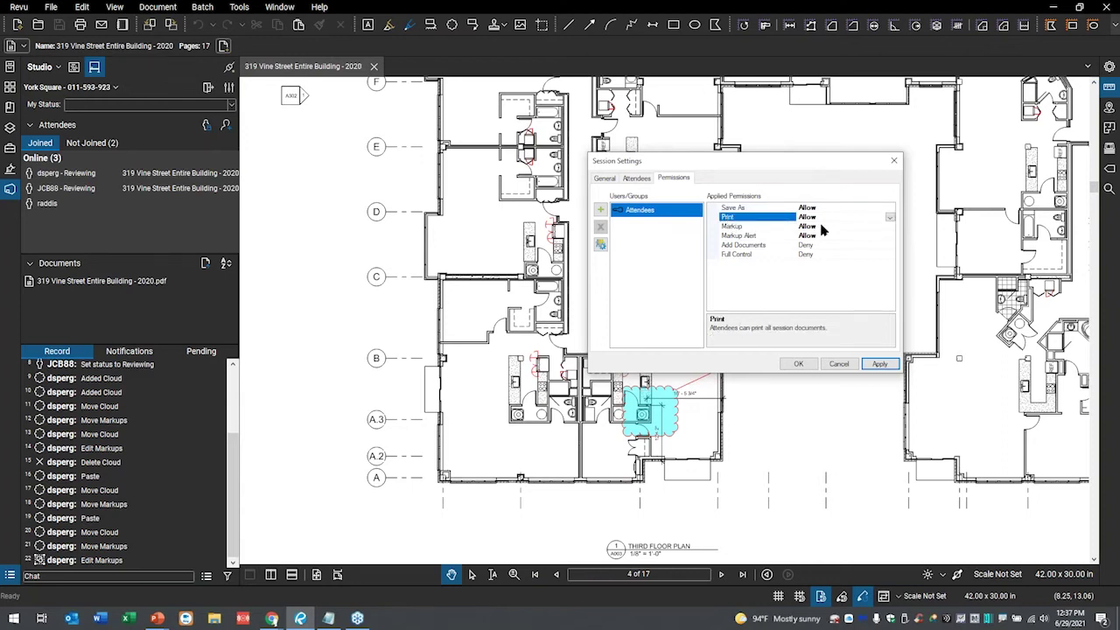
click(889, 217)
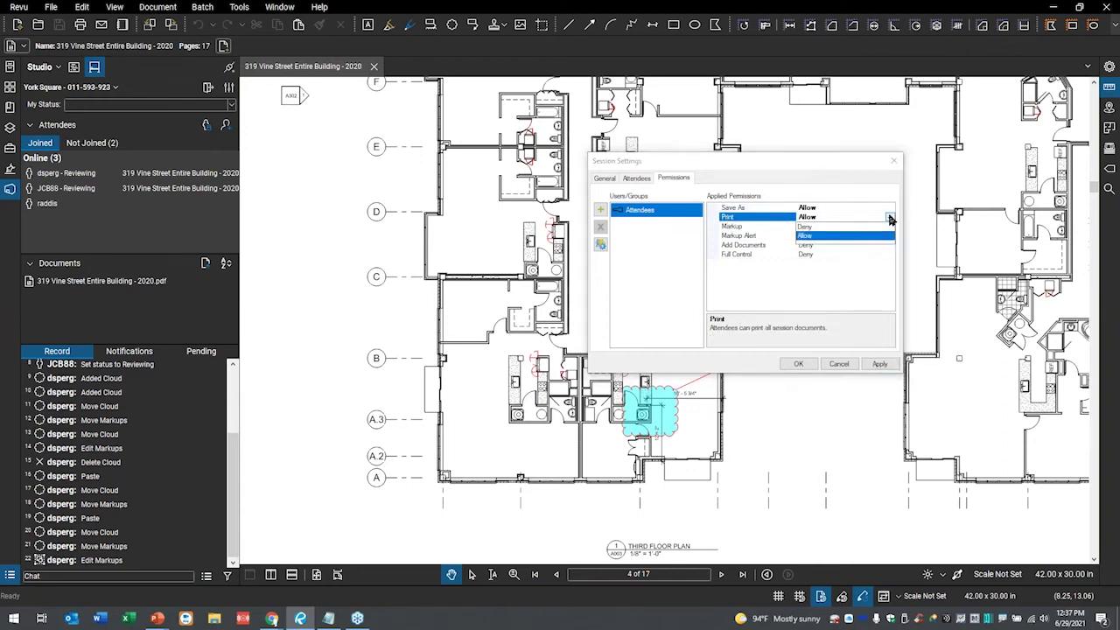
click(814, 235)
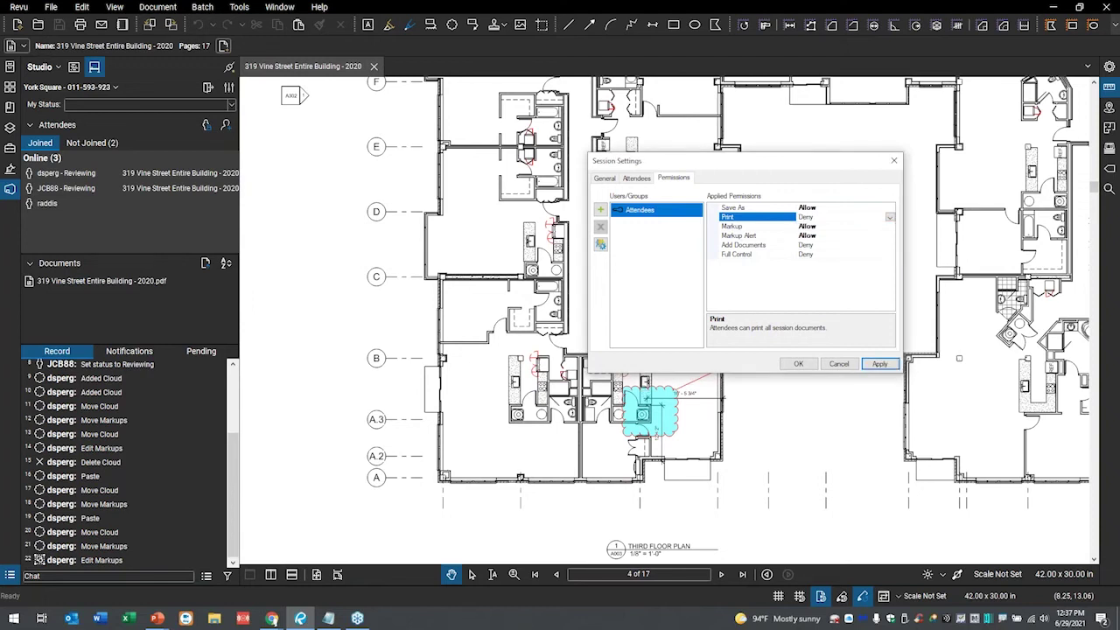
click(891, 219)
click(815, 233)
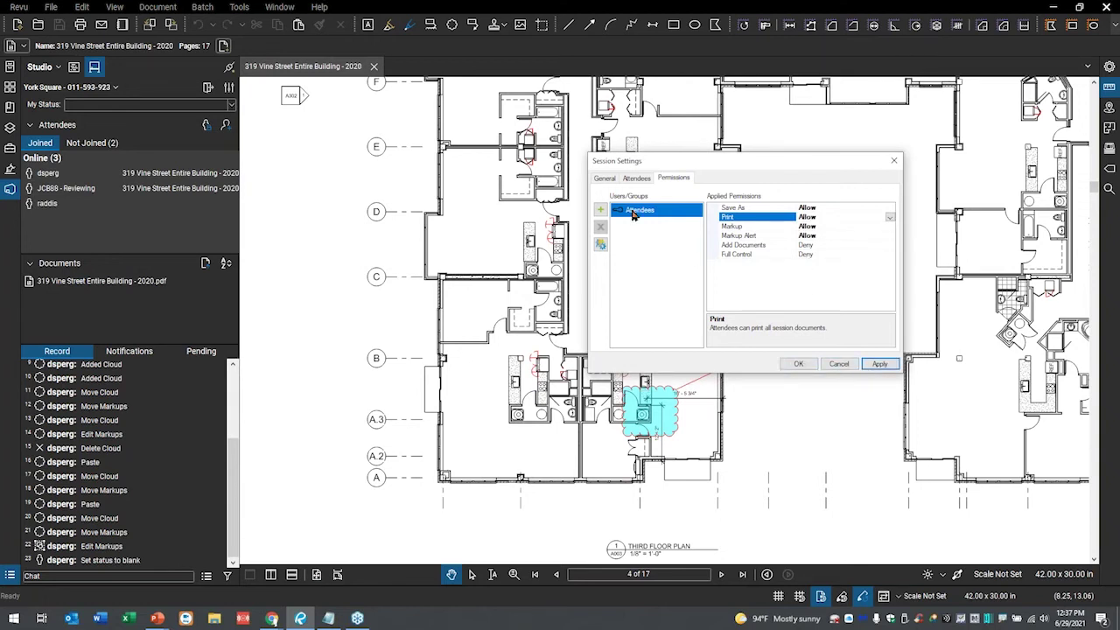
click(605, 180)
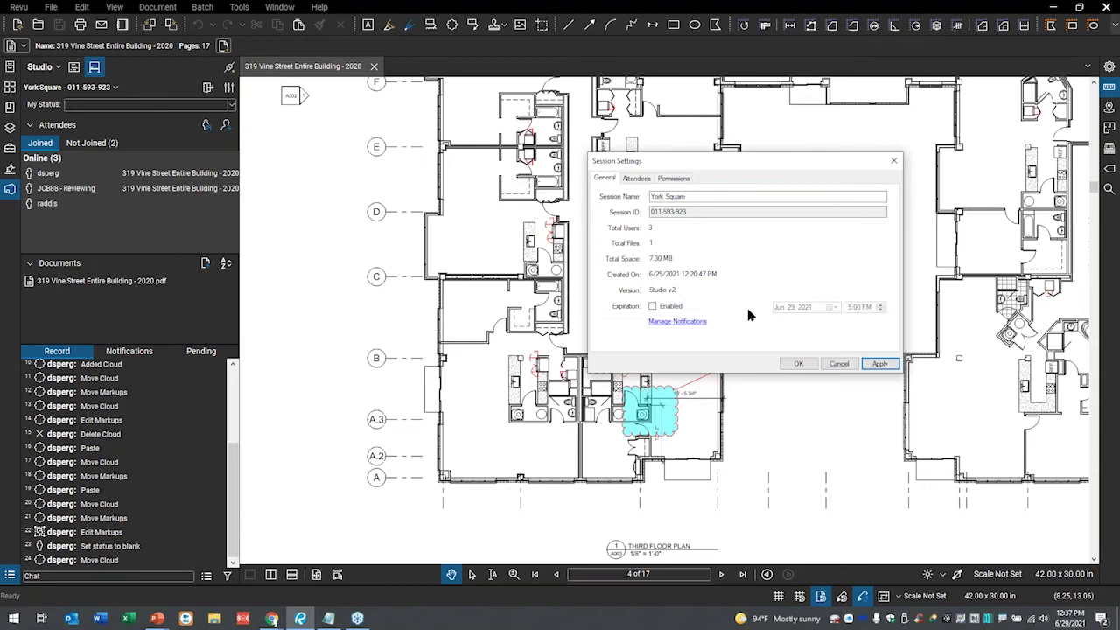
- Open Manage Notifications and review the Studio Notifications Preferences, including other projects and sessions
click(687, 323)
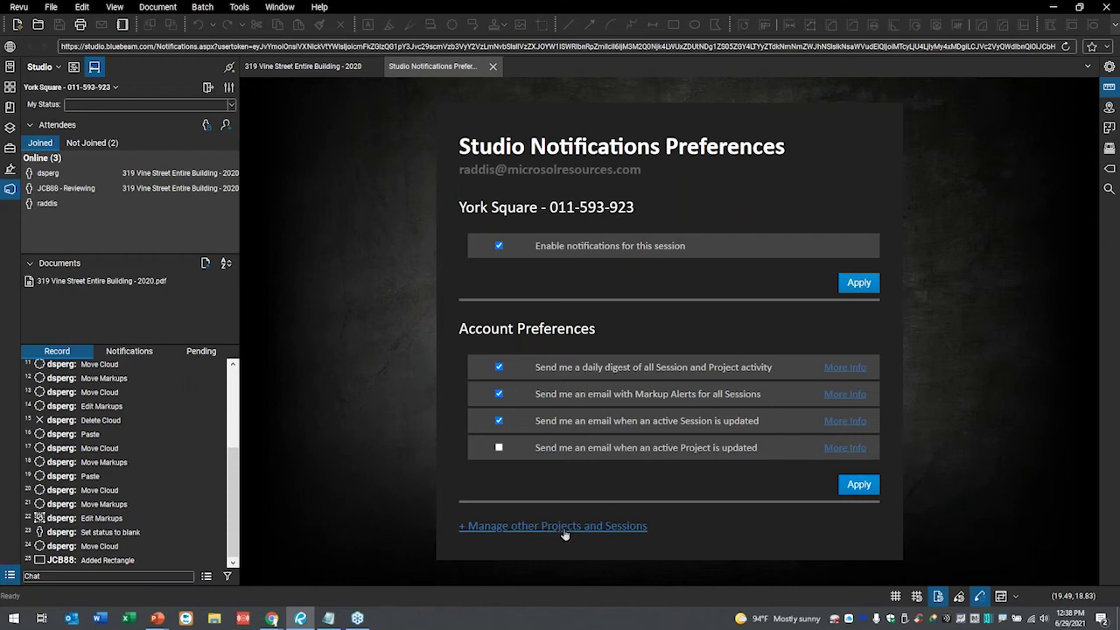
click(565, 530)
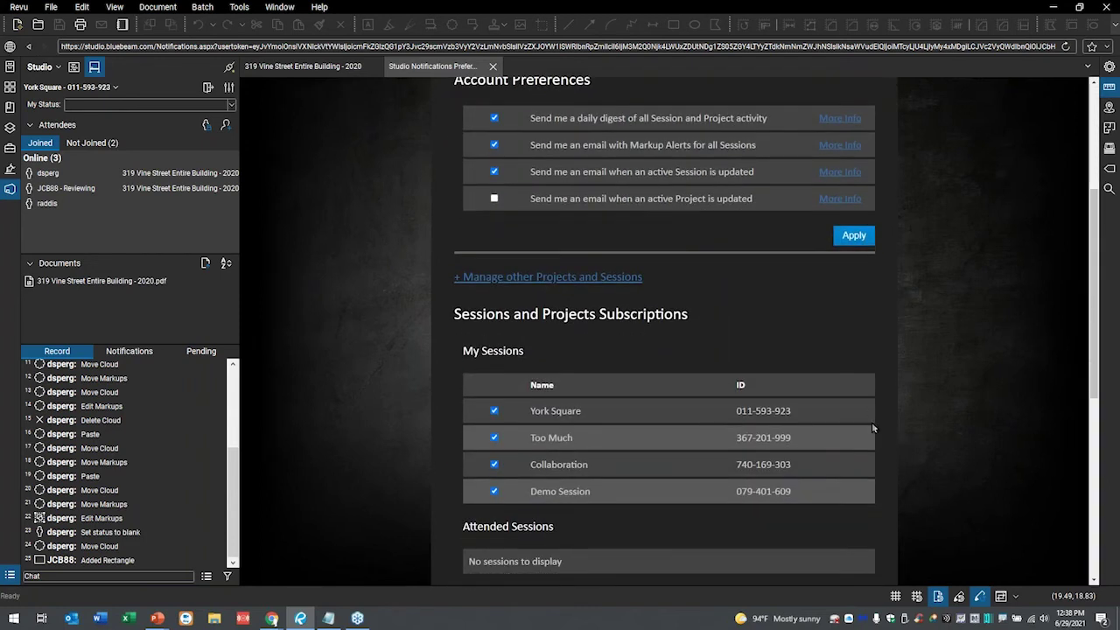
scroll(898, 428, down, 3)
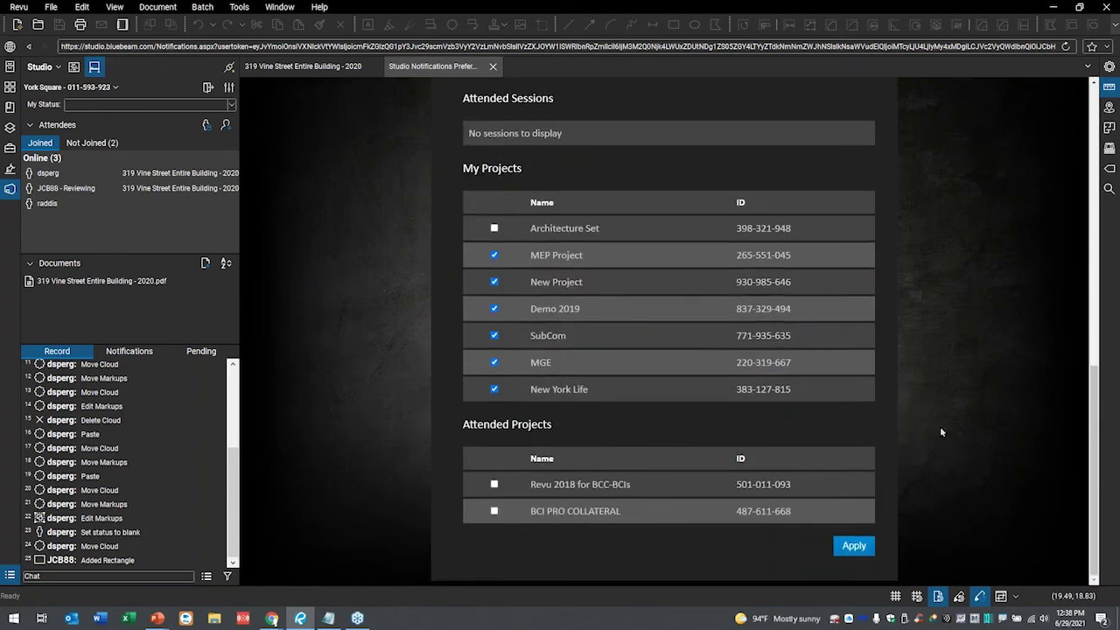
scroll(963, 421, up, 10)
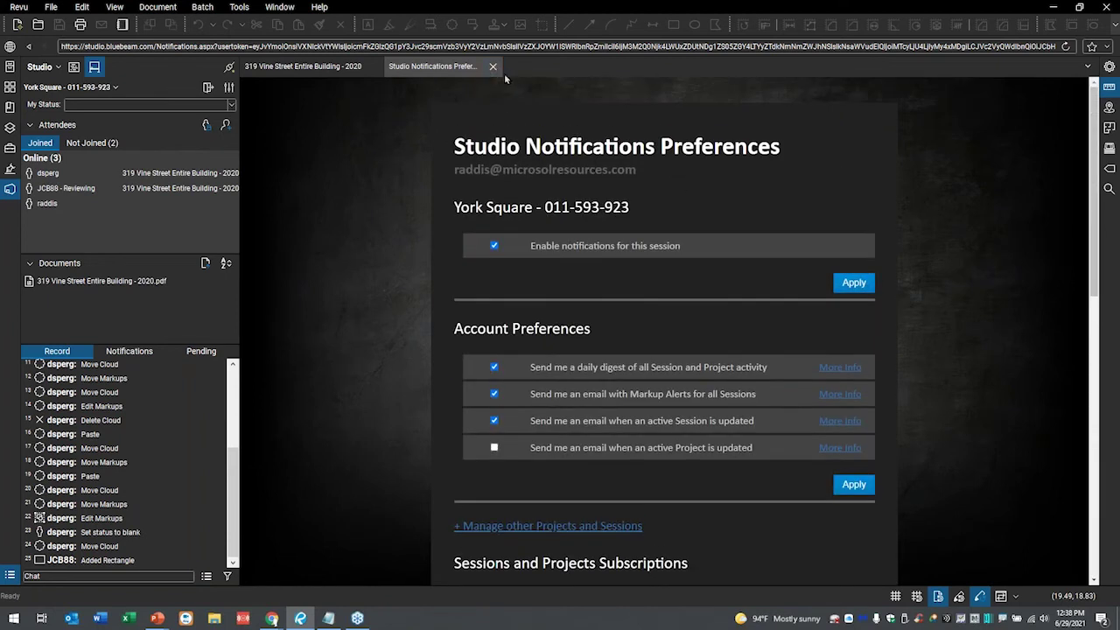
- Close notification preferences, zoom to the cyan cloud, and jump to record entry 9 'Added Cloud'
click(493, 67)
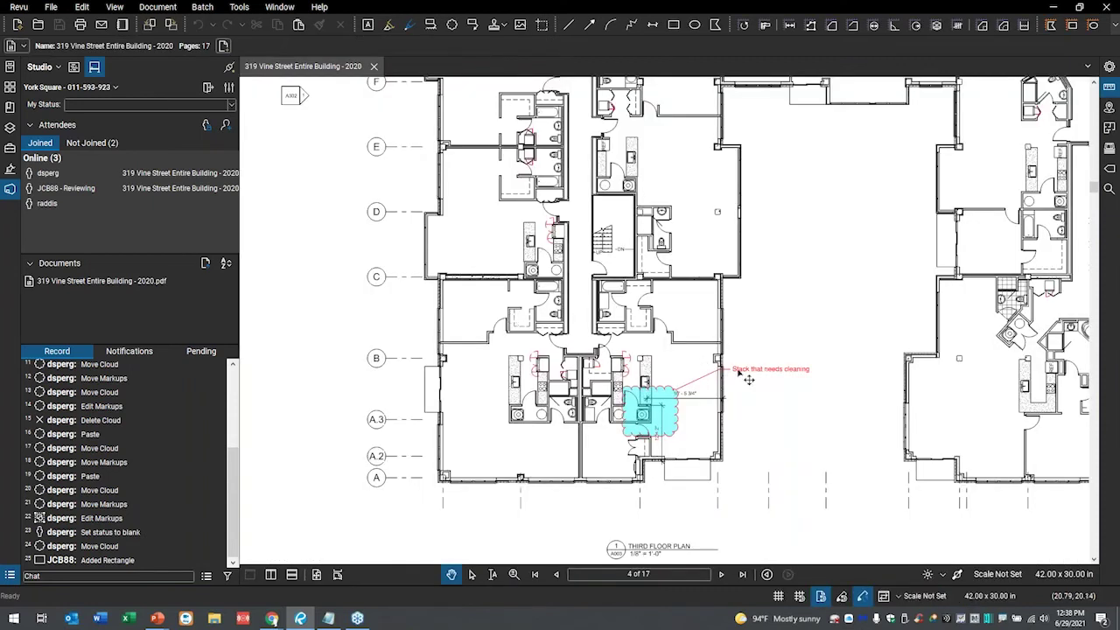
scroll(735, 313, up, 1)
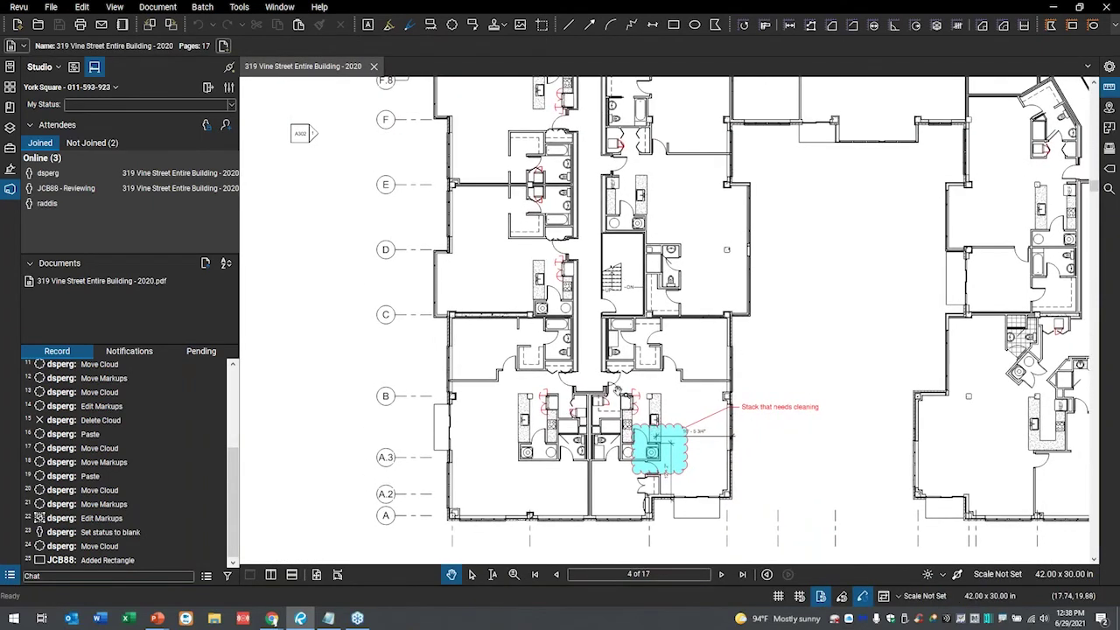
scroll(651, 364, up, 2)
scroll(658, 393, up, 1)
drag(703, 391, 677, 288)
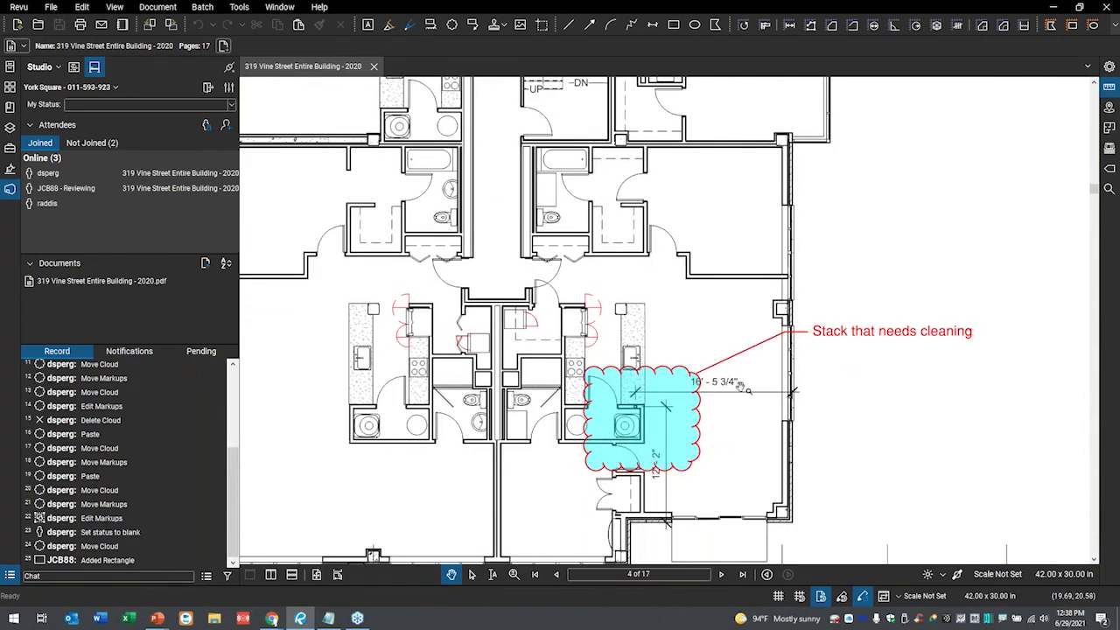
drag(762, 436, 779, 287)
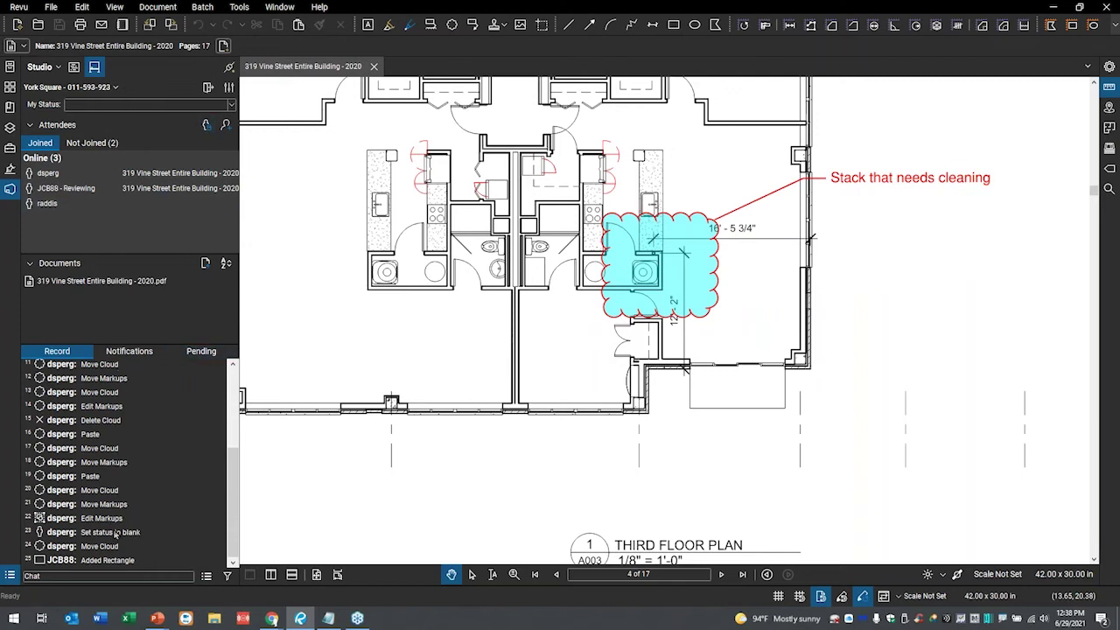
scroll(117, 525, up, 4)
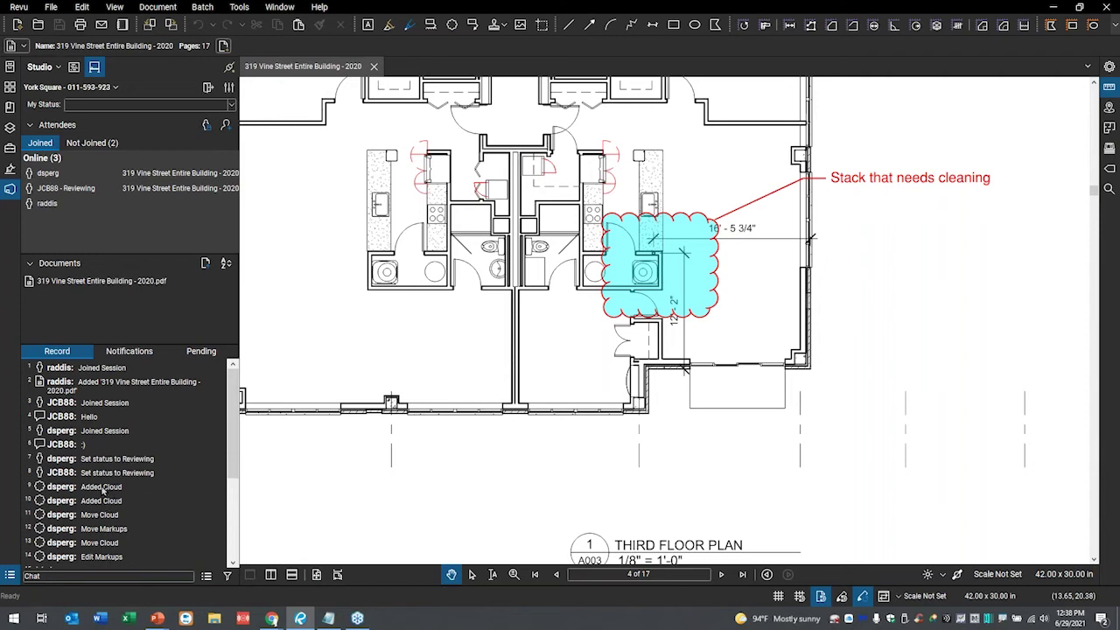
click(103, 491)
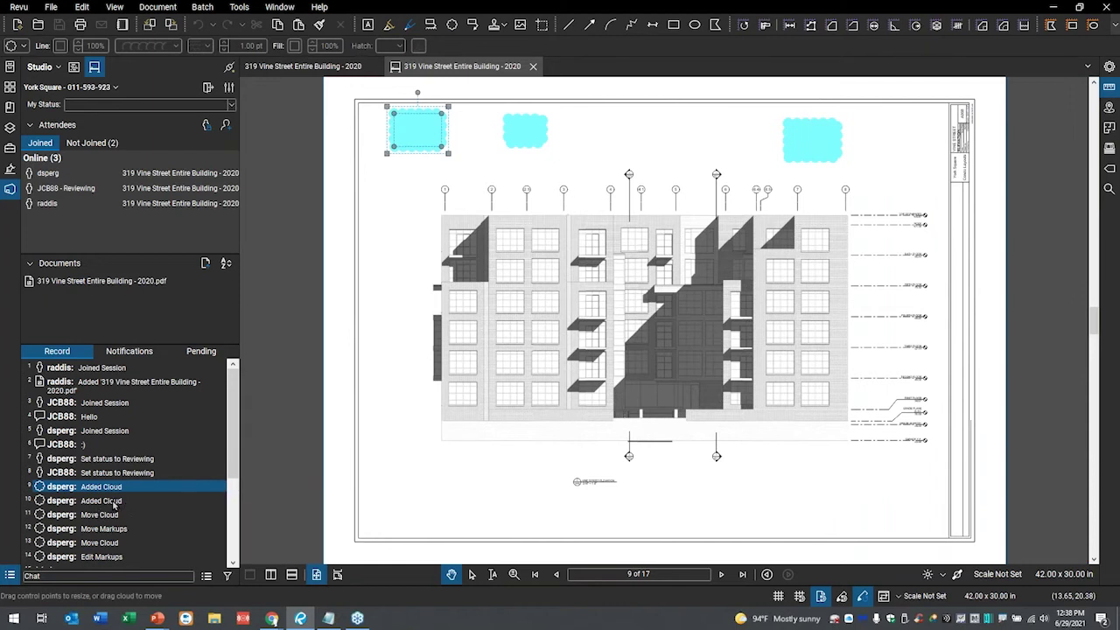
- Check Record entries 10 and 12, then jump to entry 25 'Added Rectangle' on page 4
click(114, 504)
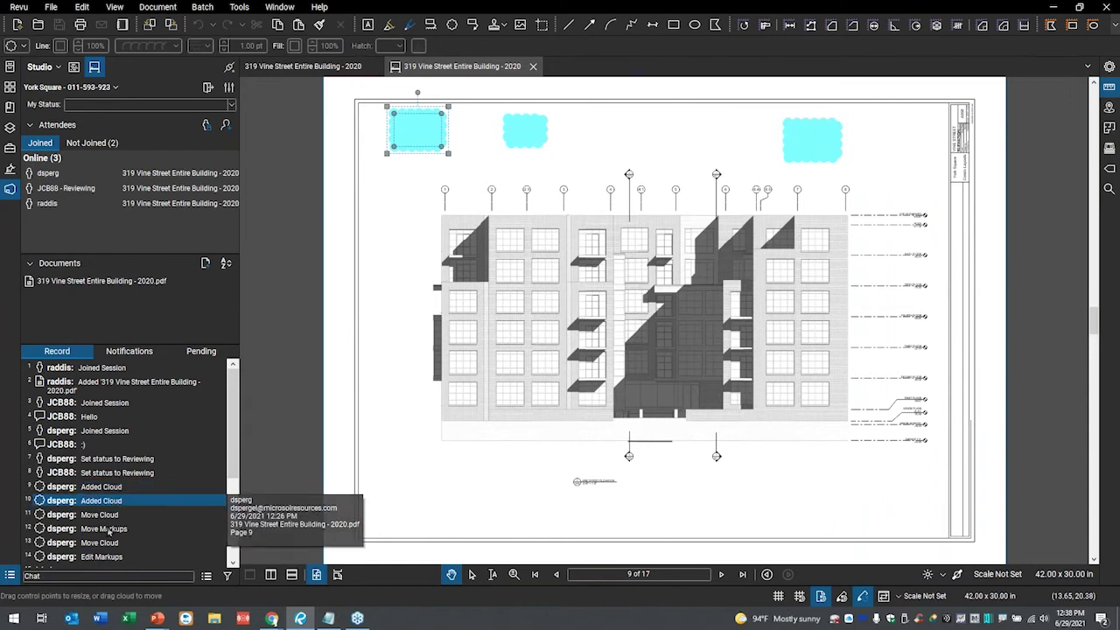
click(91, 529)
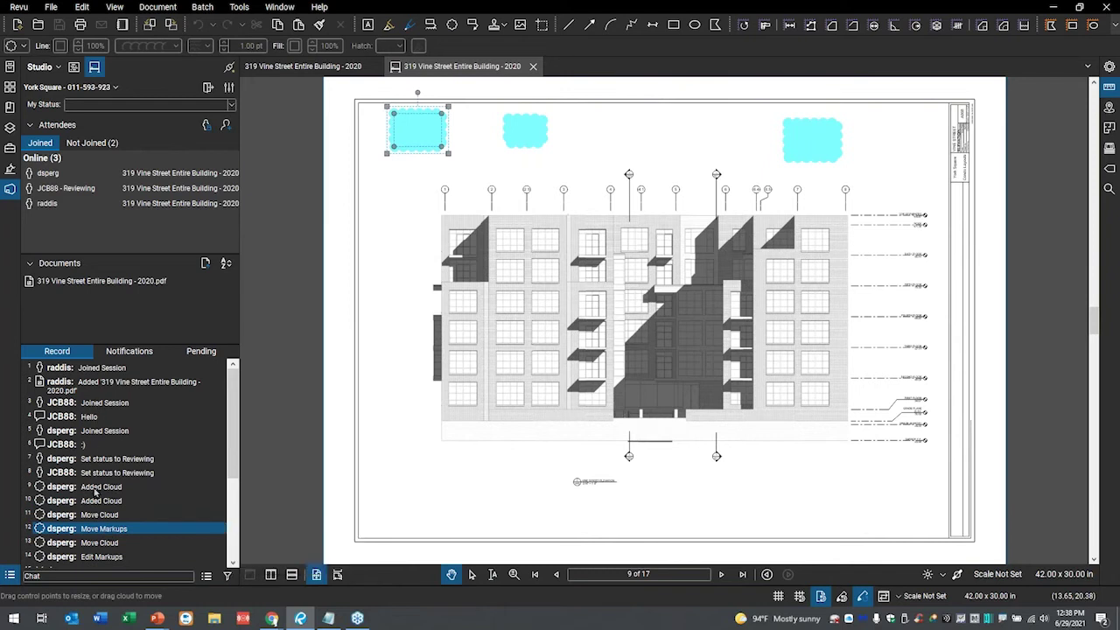
scroll(92, 512, down, 4)
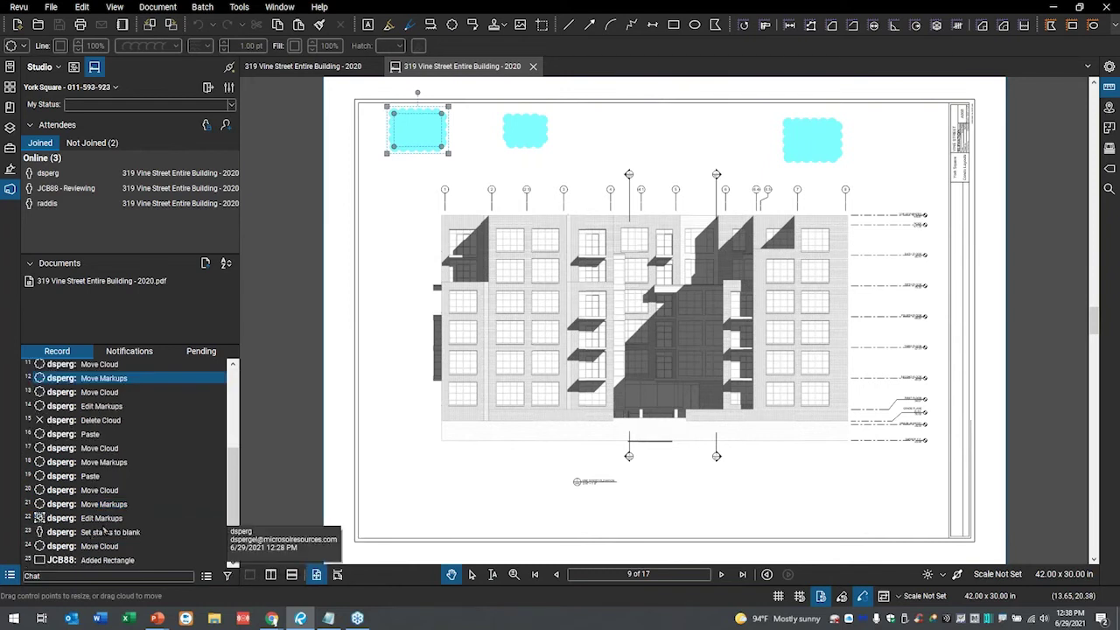
click(97, 560)
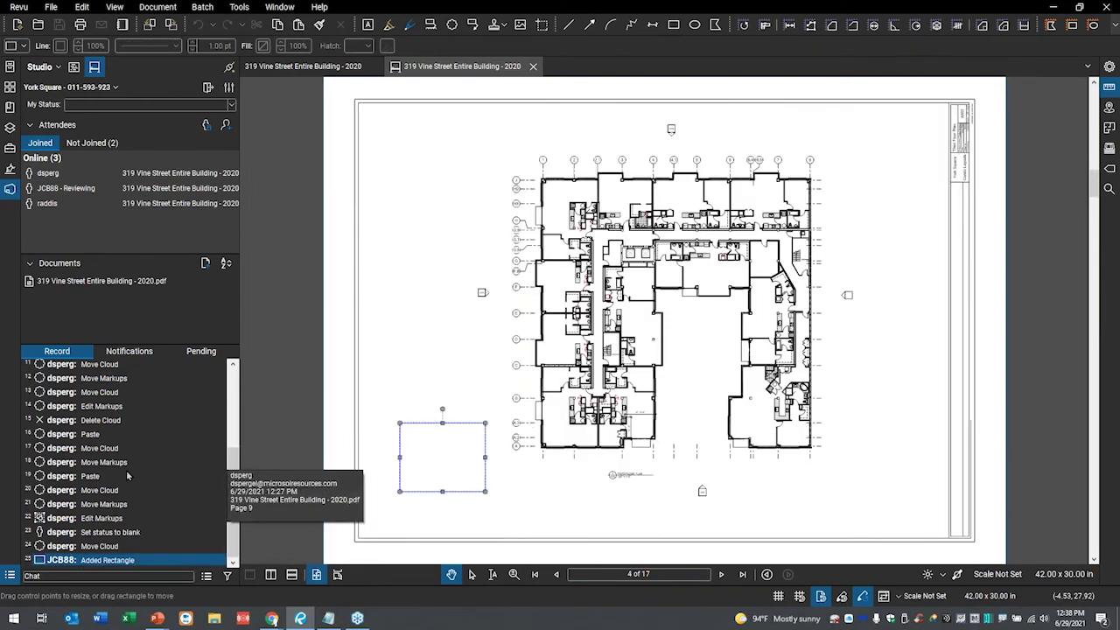
scroll(135, 481, up, 2)
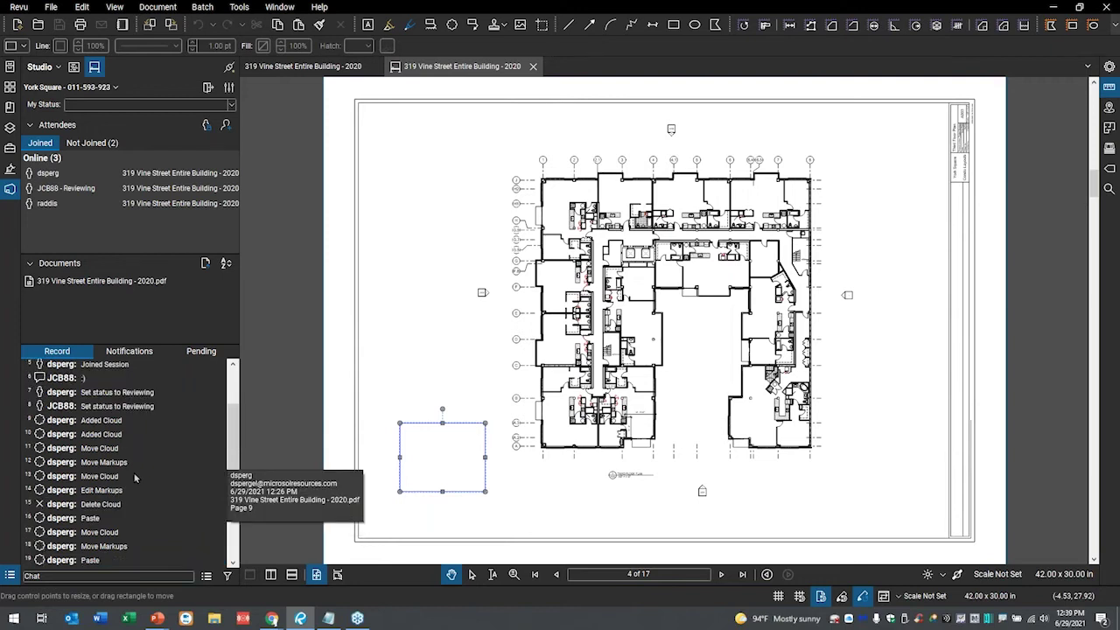
scroll(135, 477, up, 2)
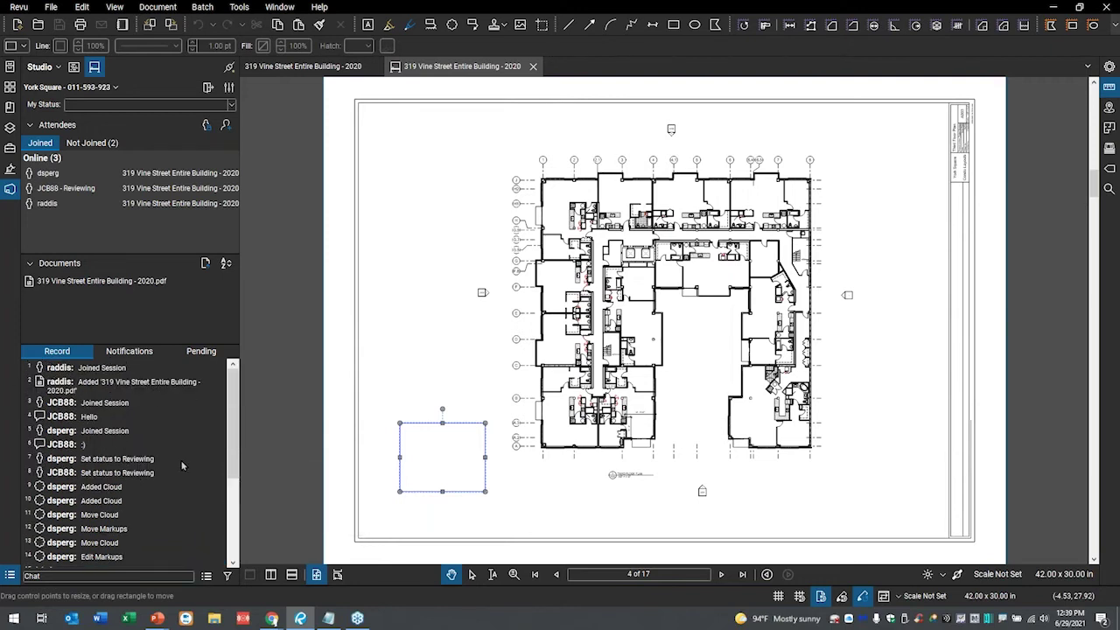
scroll(182, 459, down, 4)
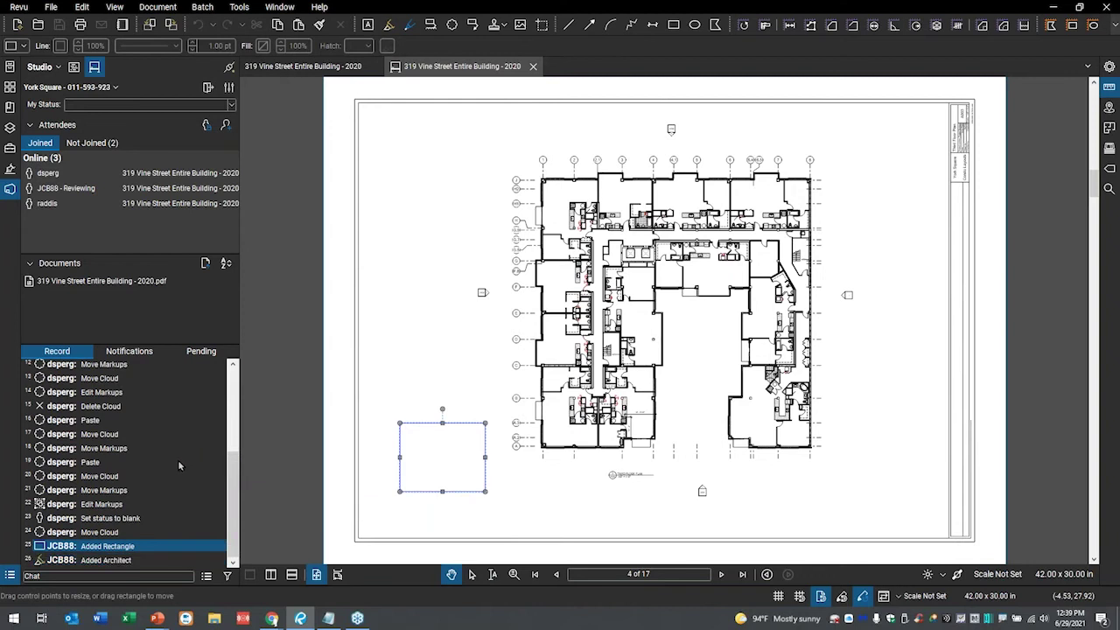
click(9, 576)
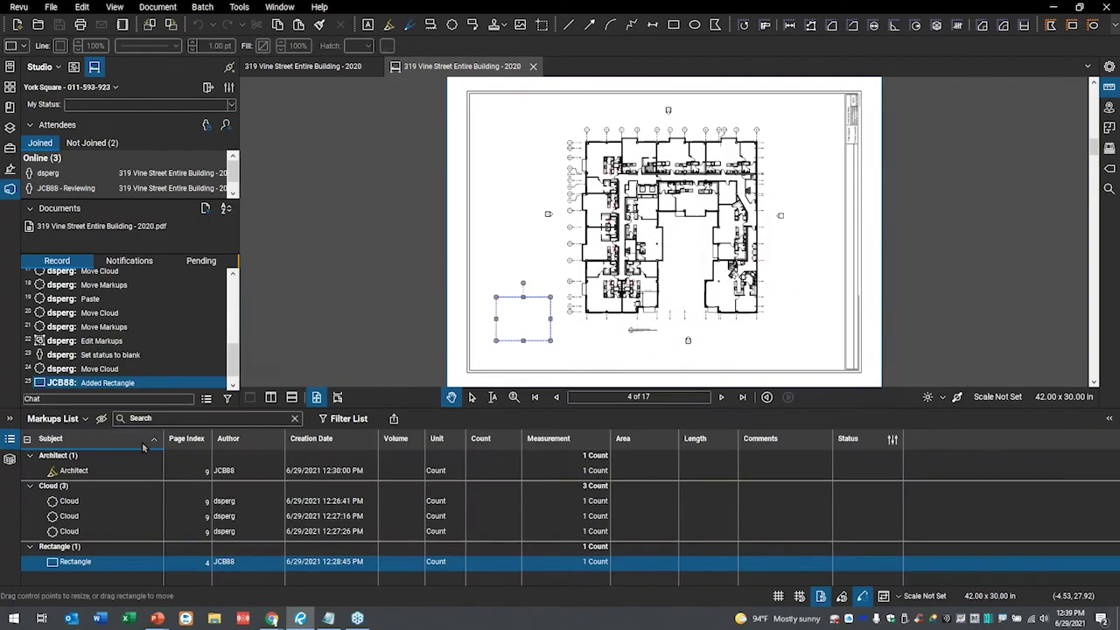
click(240, 441)
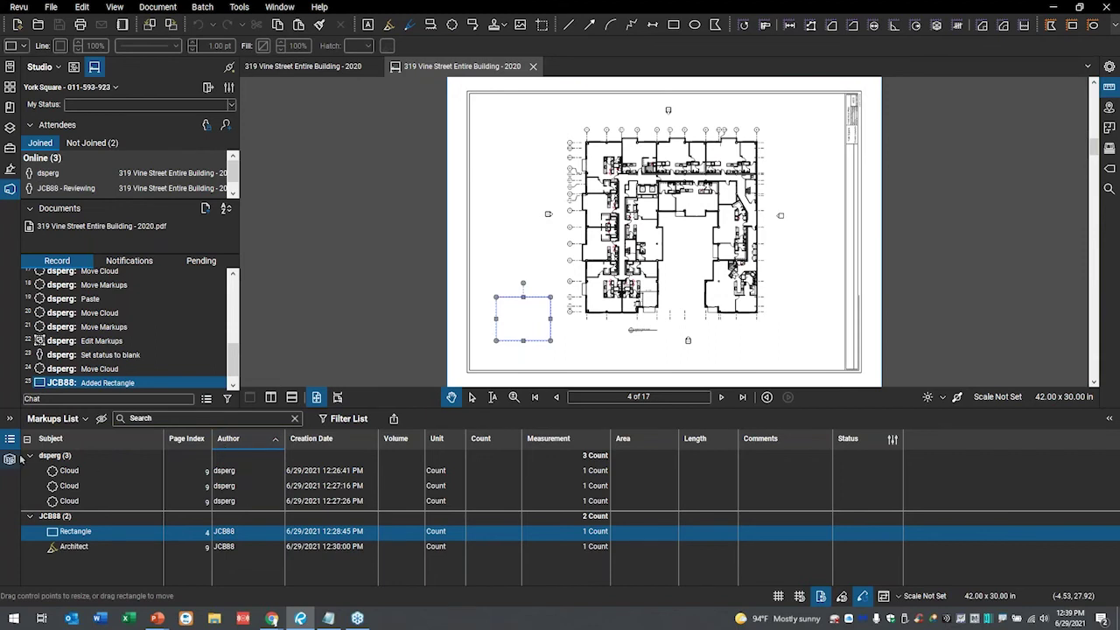
click(53, 439)
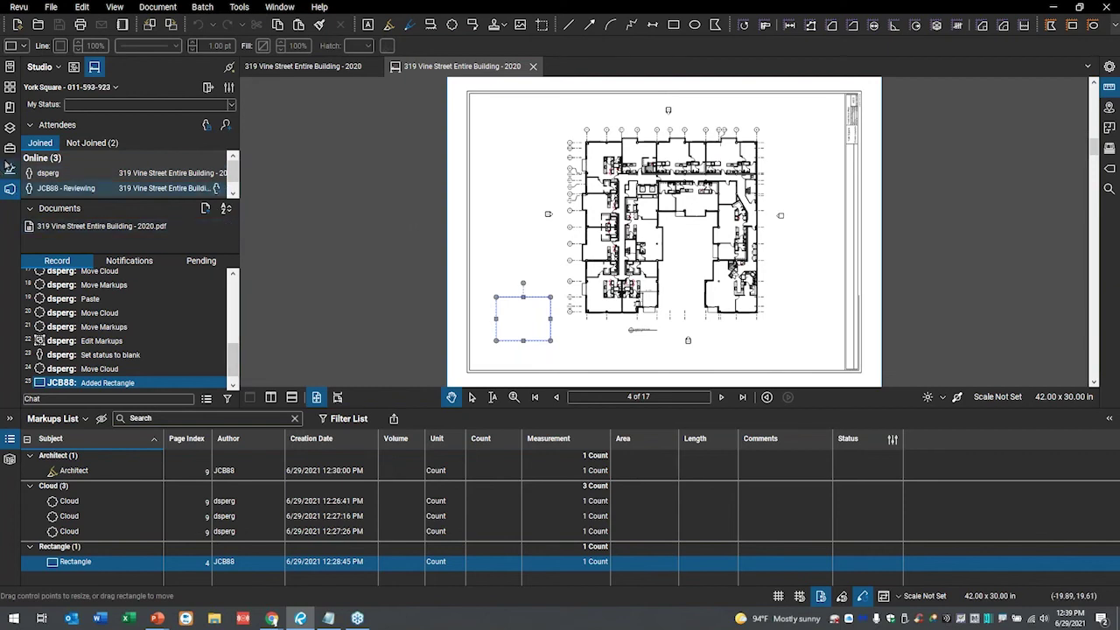
click(10, 87)
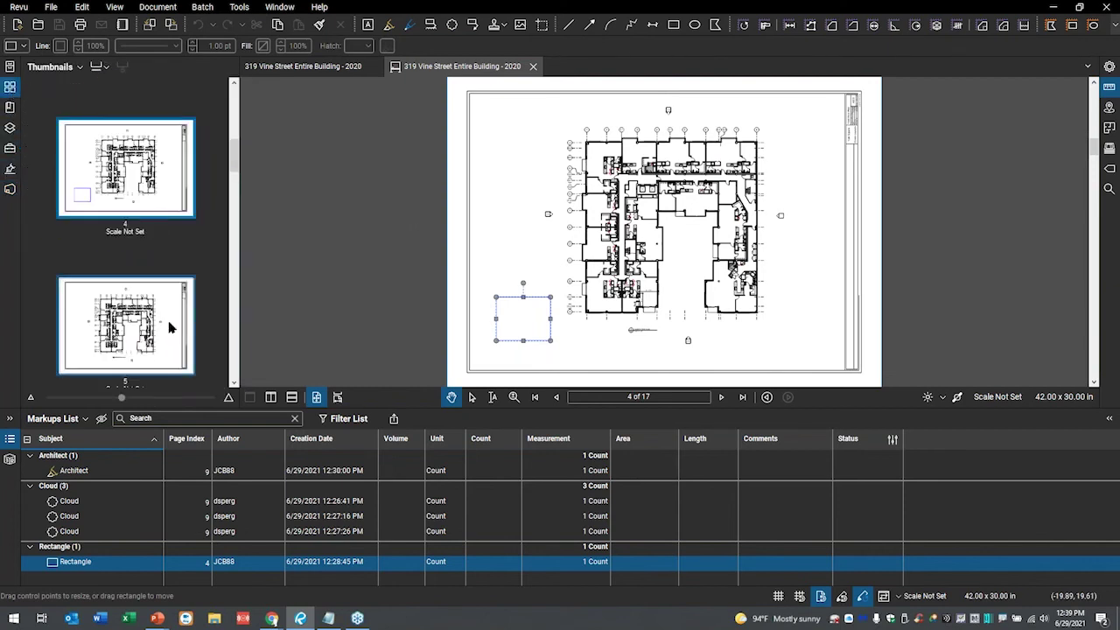
click(155, 320)
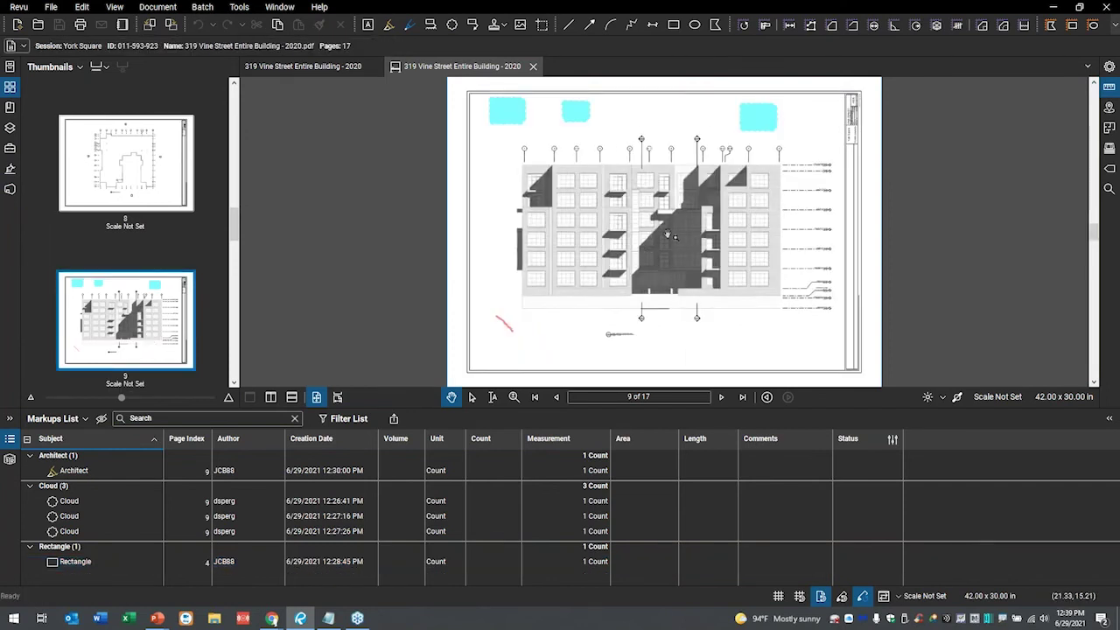
scroll(653, 313, up, 3)
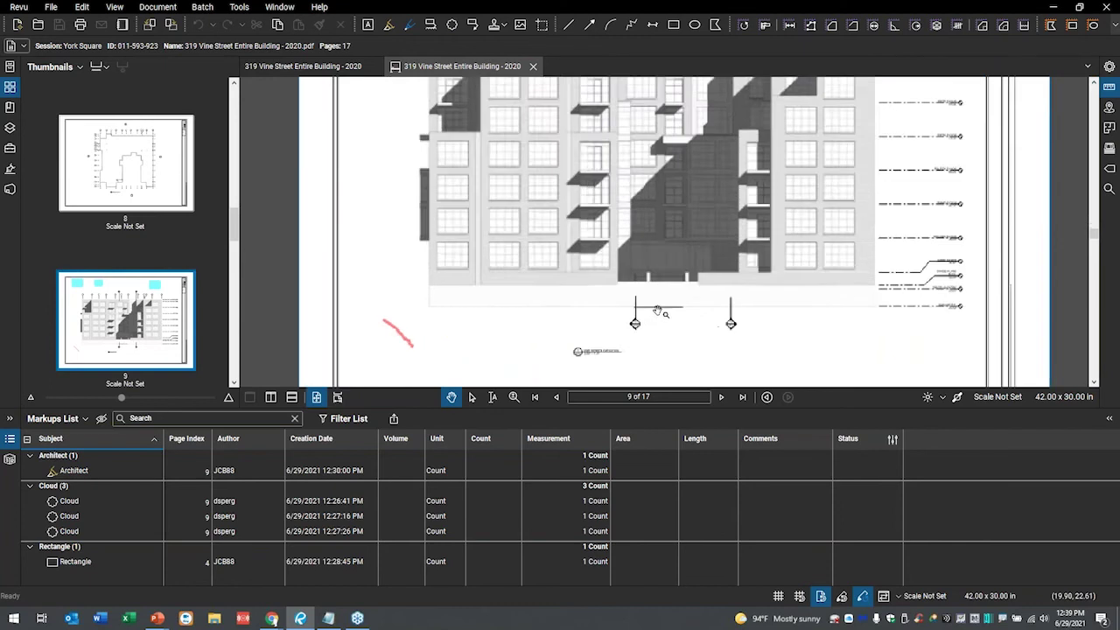
scroll(494, 289, up, 2)
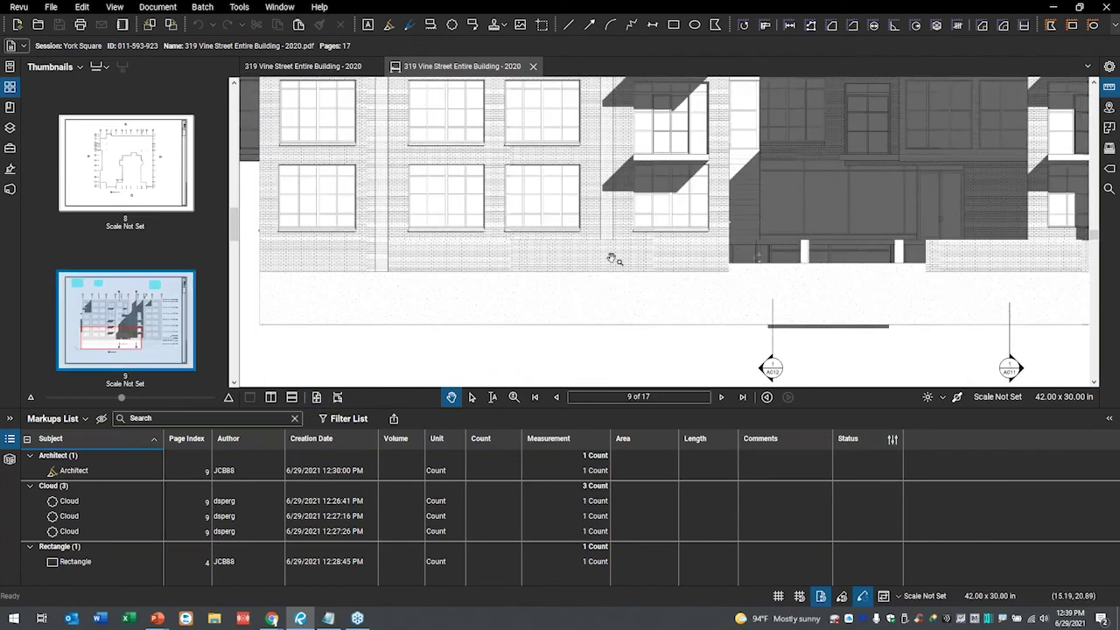
drag(743, 234, 652, 239)
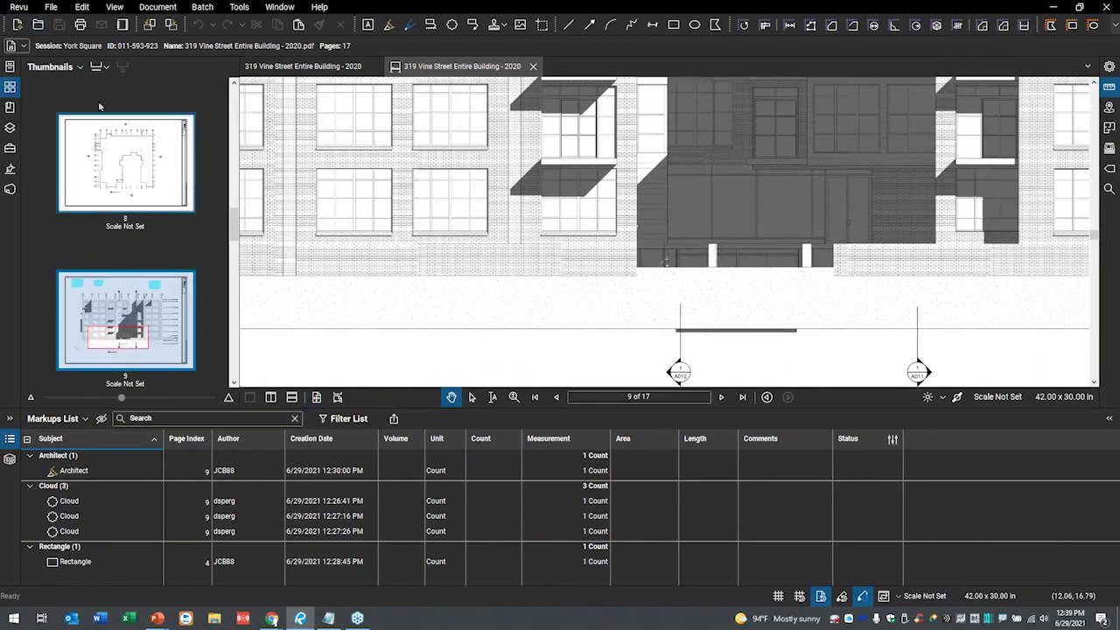
click(13, 189)
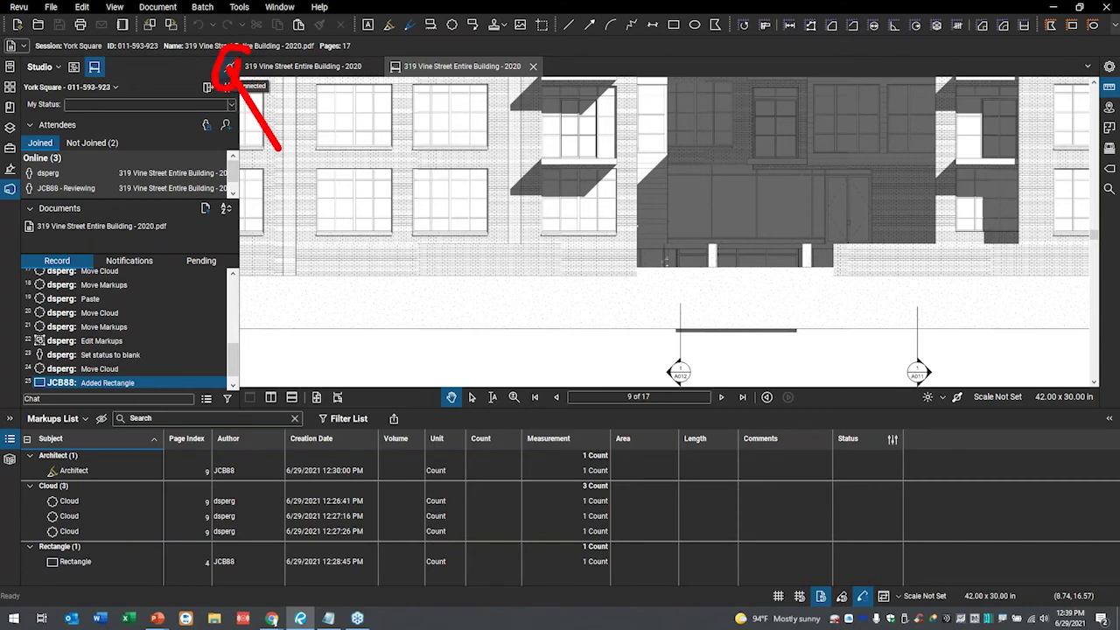
- Switch the York Square session to Work Offline and confirm it
click(229, 68)
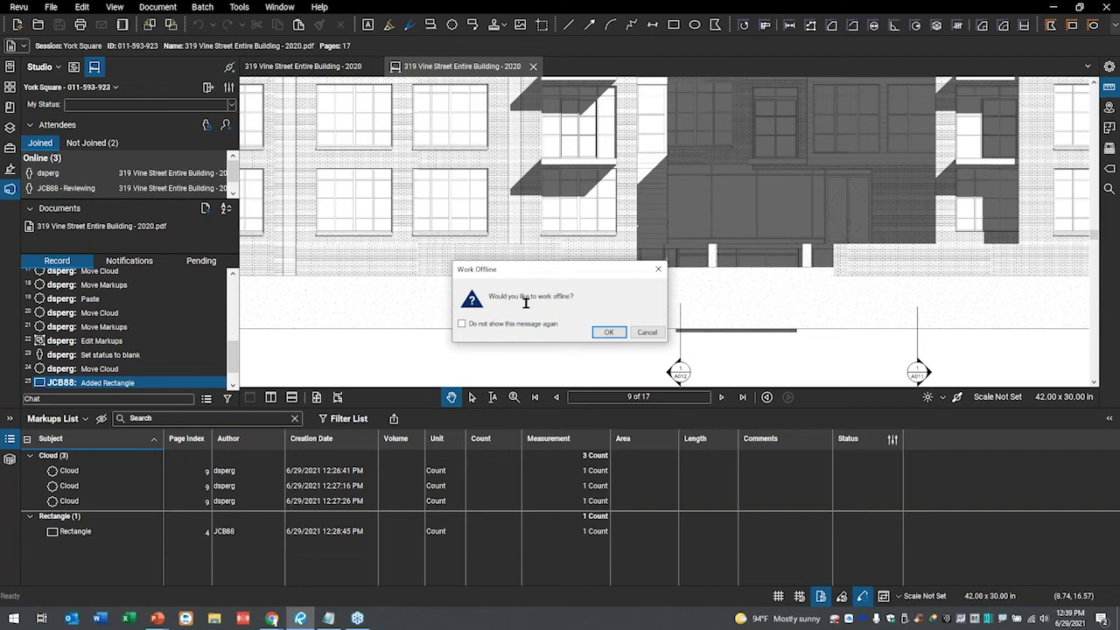
click(617, 335)
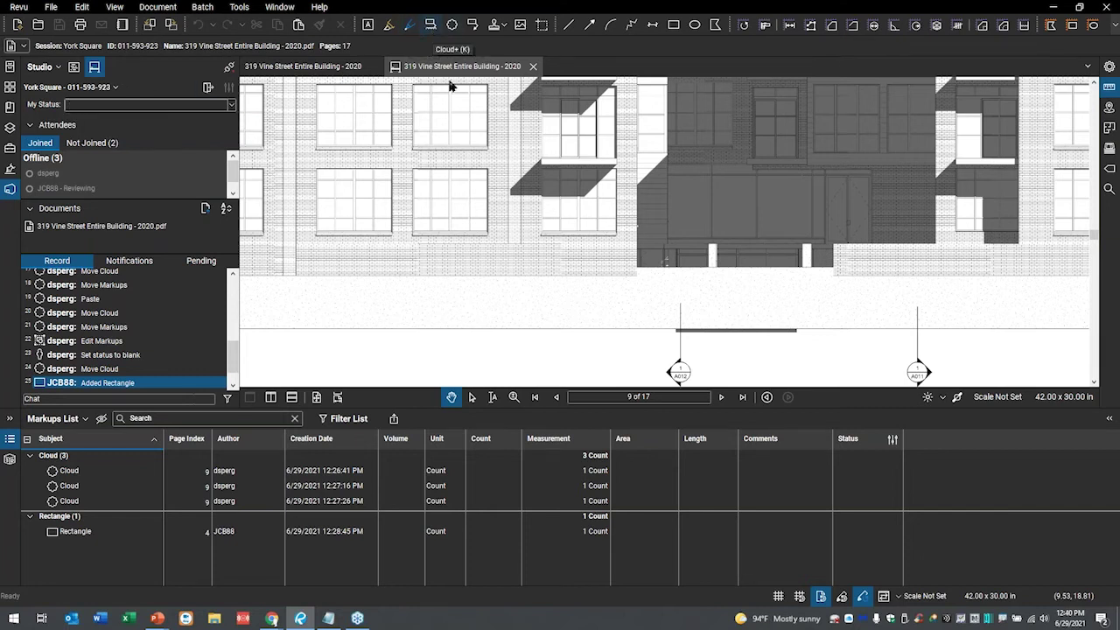
- Draw a Cloud+ callout reading 'Repair sill' around the page 9 window sill
click(430, 26)
drag(569, 212, 631, 276)
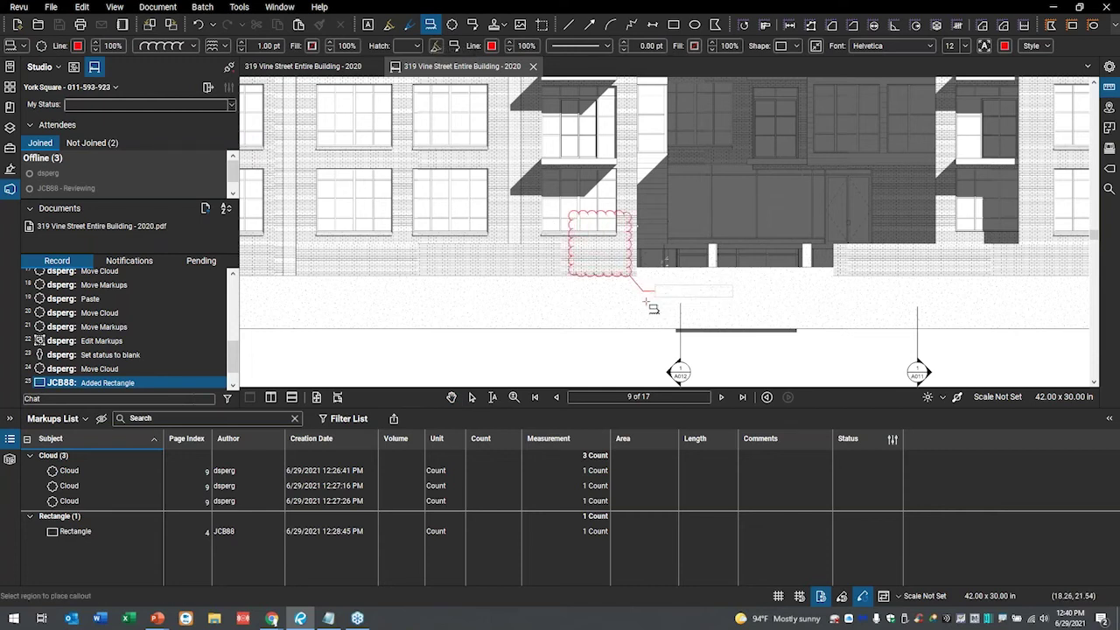
click(657, 291)
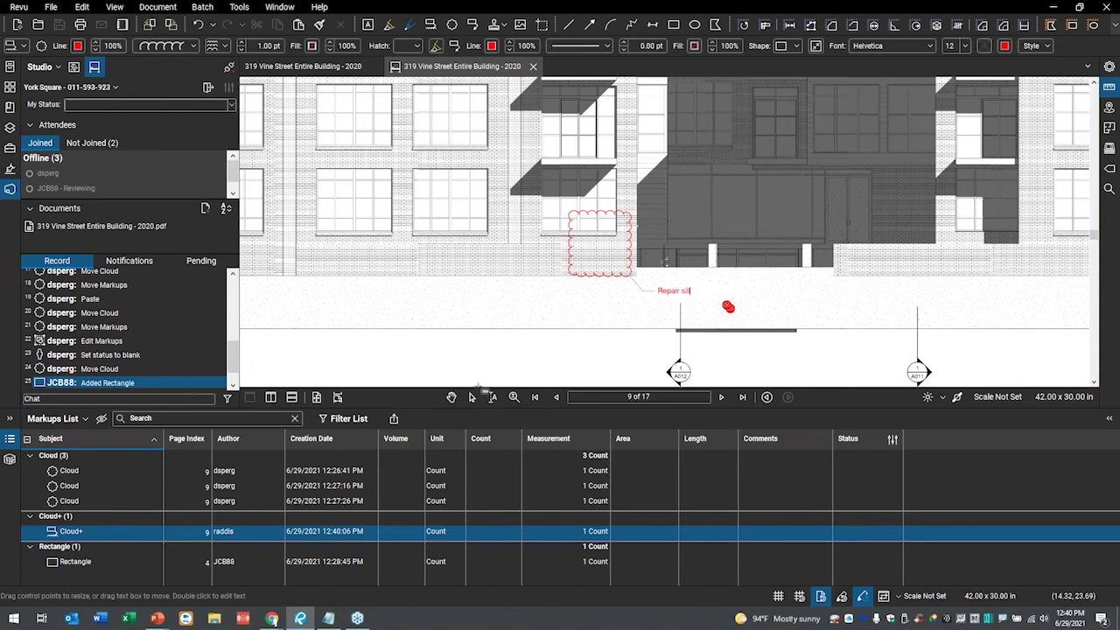
click(573, 351)
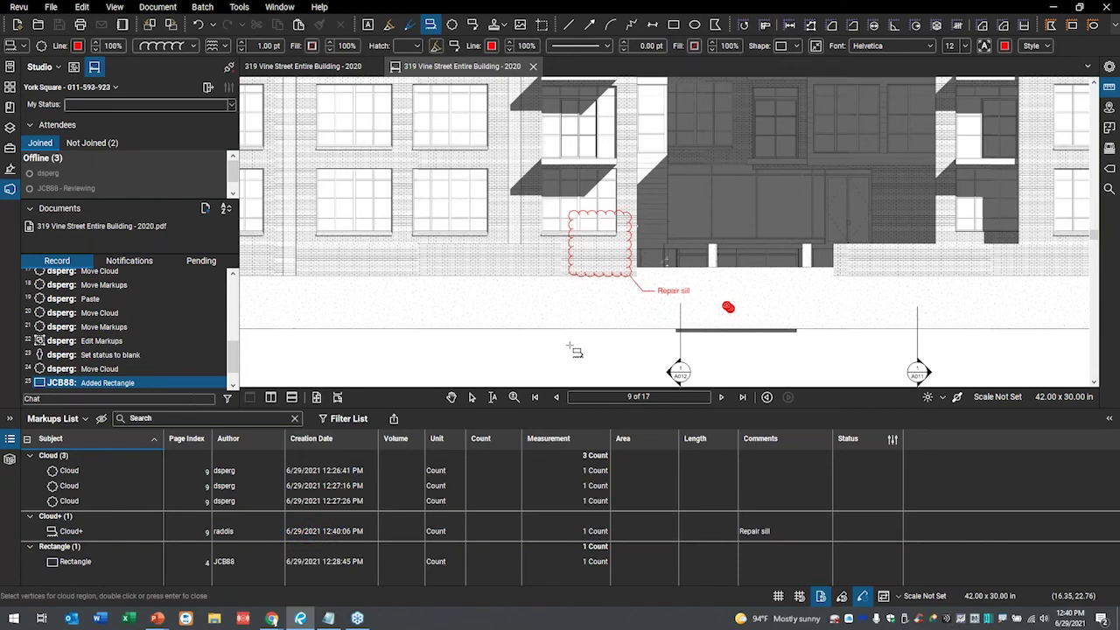
key(Escape)
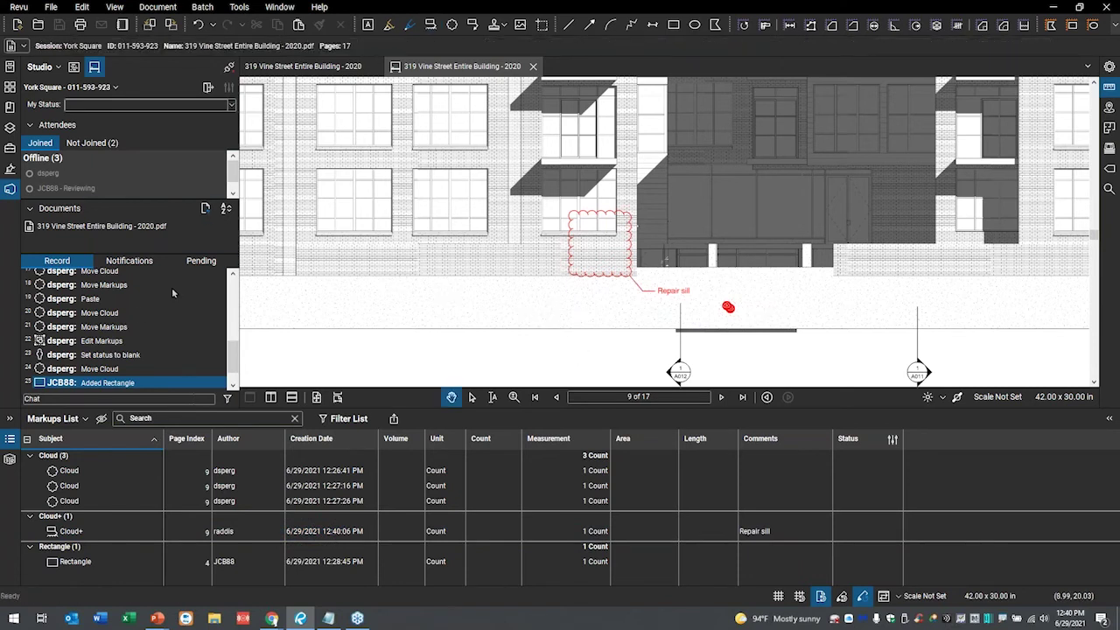
- Show the Pending list and highlight the queued Add Cloud+ entry
click(193, 262)
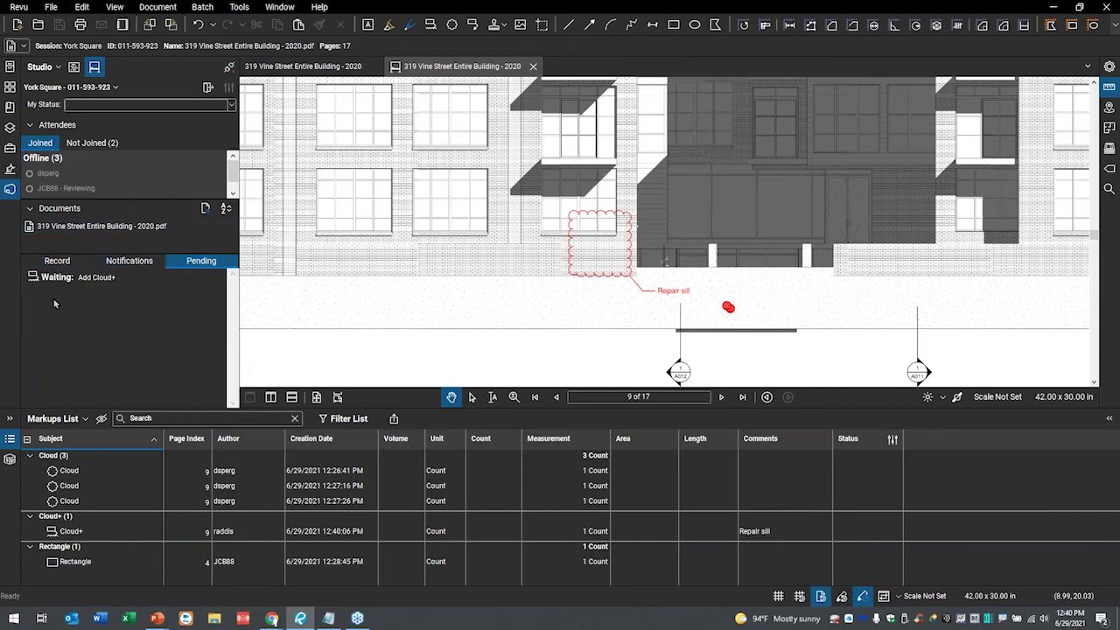
mouse_move(38, 295)
mouse_down()
mouse_move(74, 299)
mouse_move(145, 254)
mouse_move(44, 268)
mouse_move(75, 291)
mouse_up()
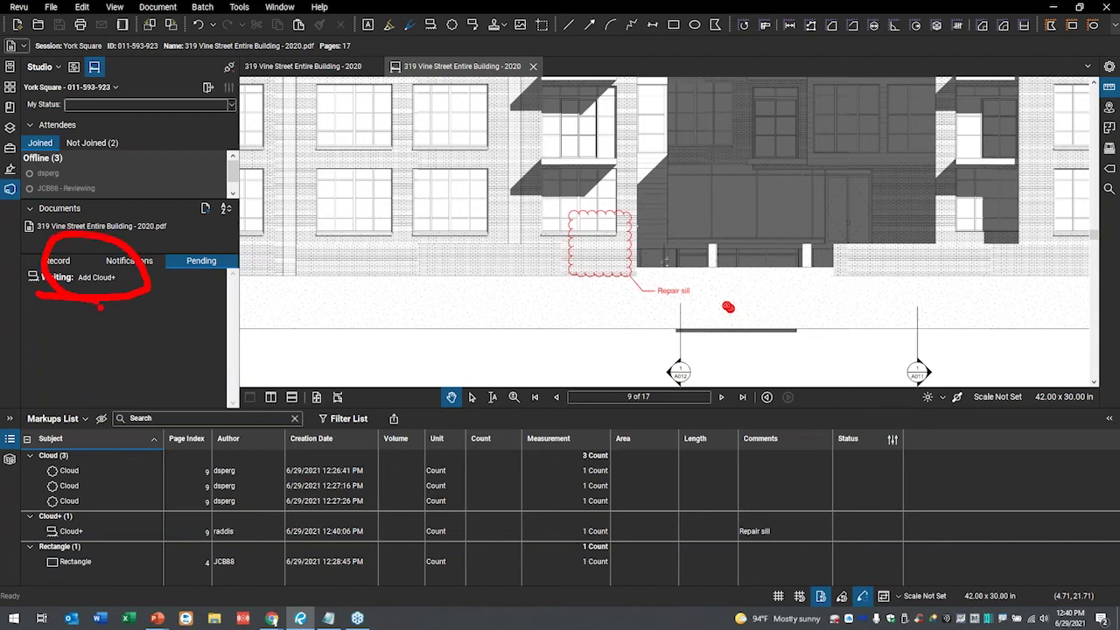
key(Escape)
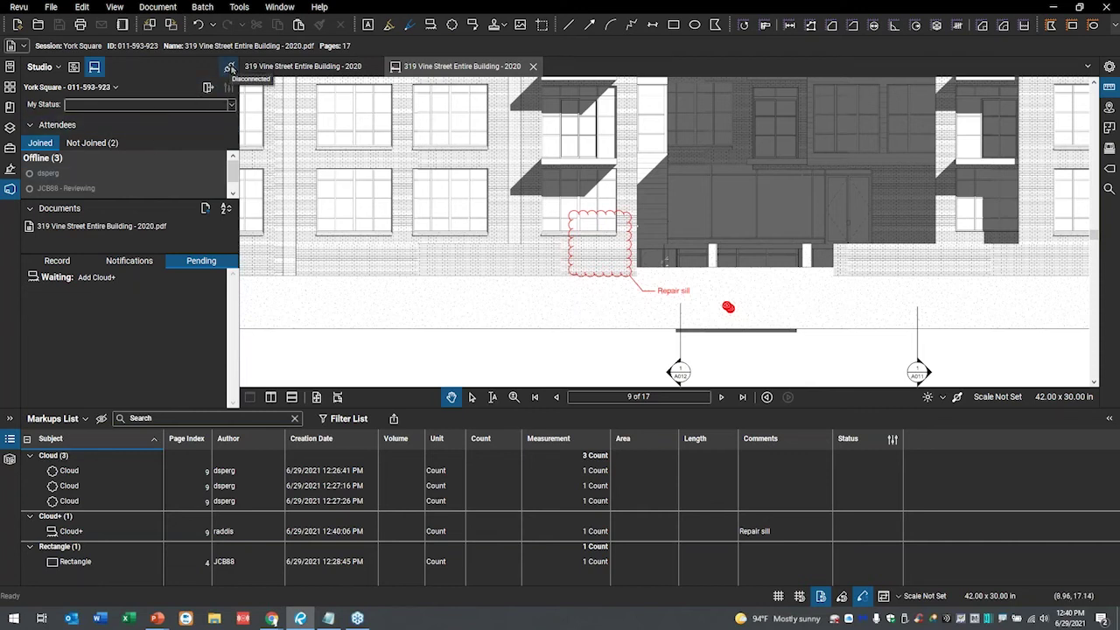
- Reconnect to York Square and jump to the synced Add Cloud+ entry in the Record
click(229, 69)
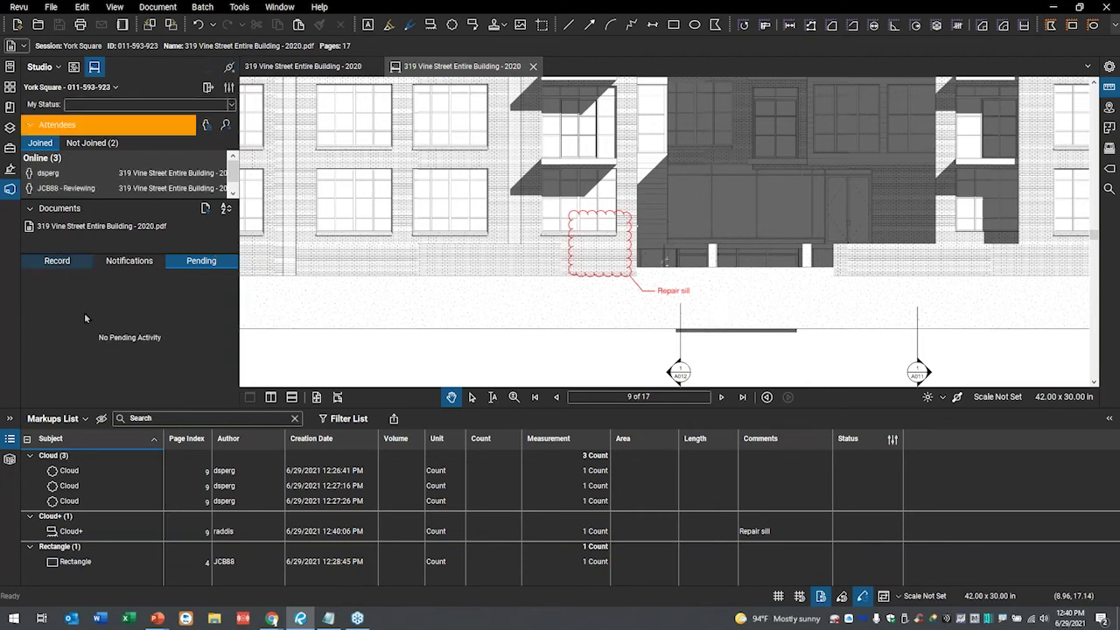
click(54, 261)
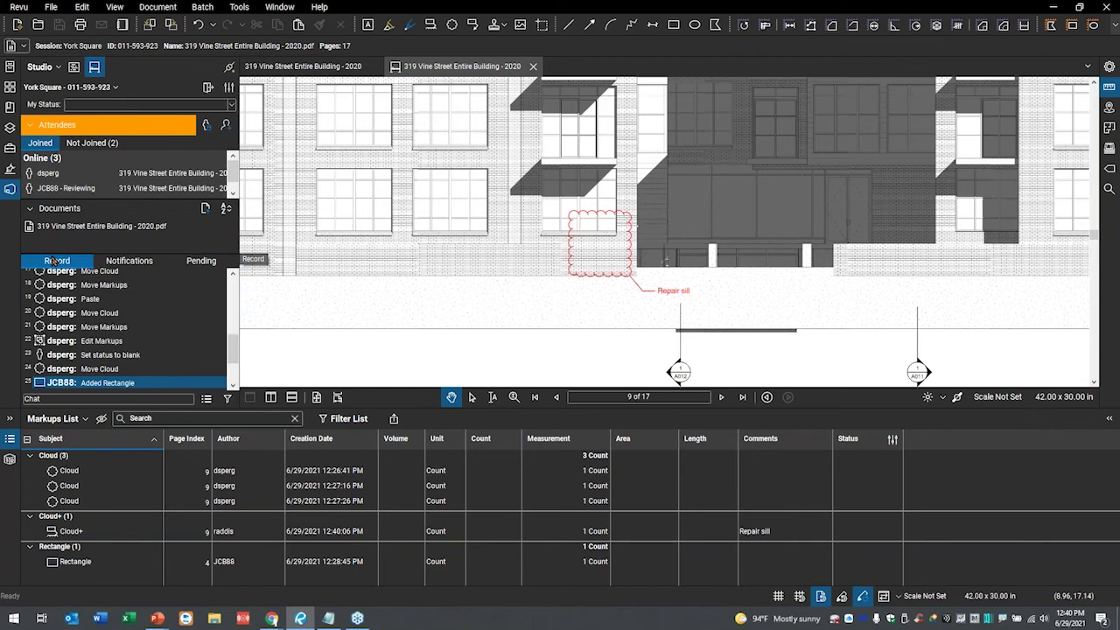
scroll(149, 326, down, 2)
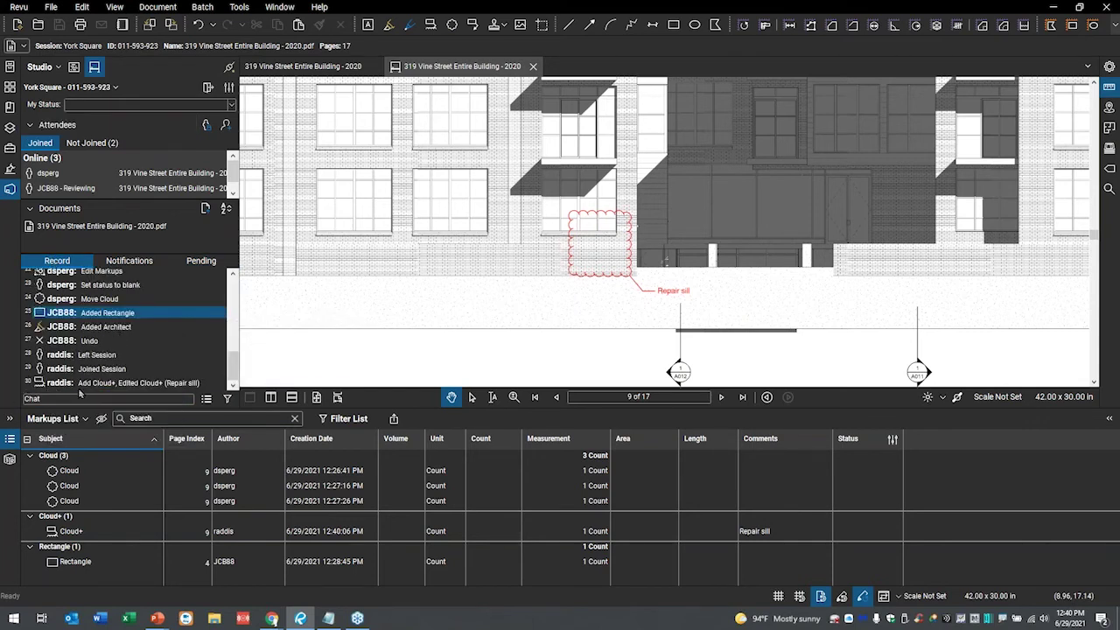
mouse_move(128, 390)
click(534, 396)
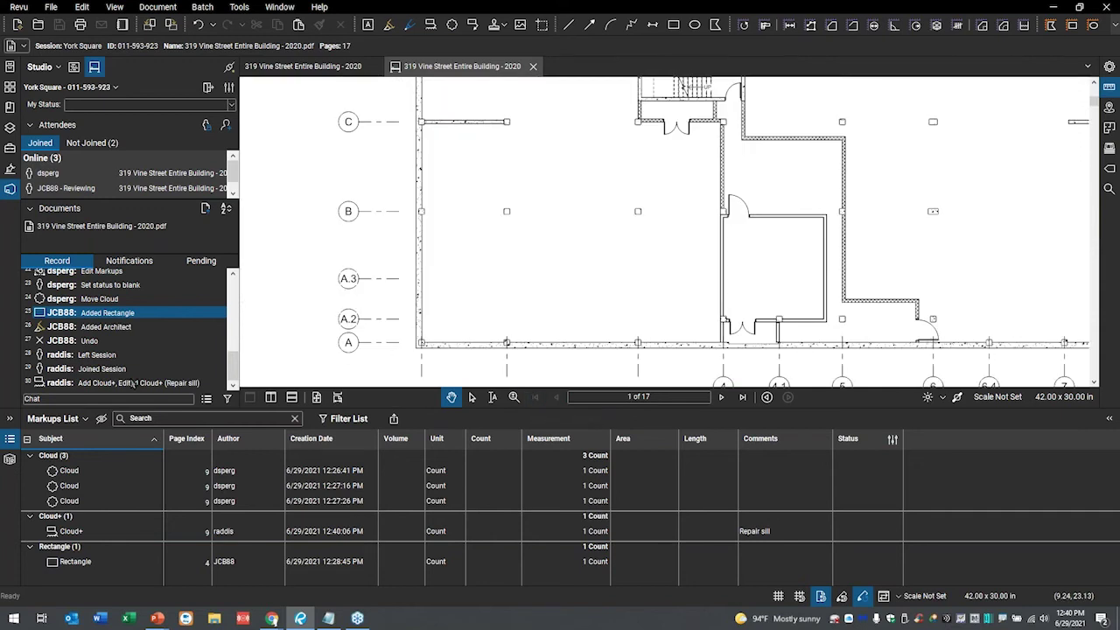
double_click(129, 382)
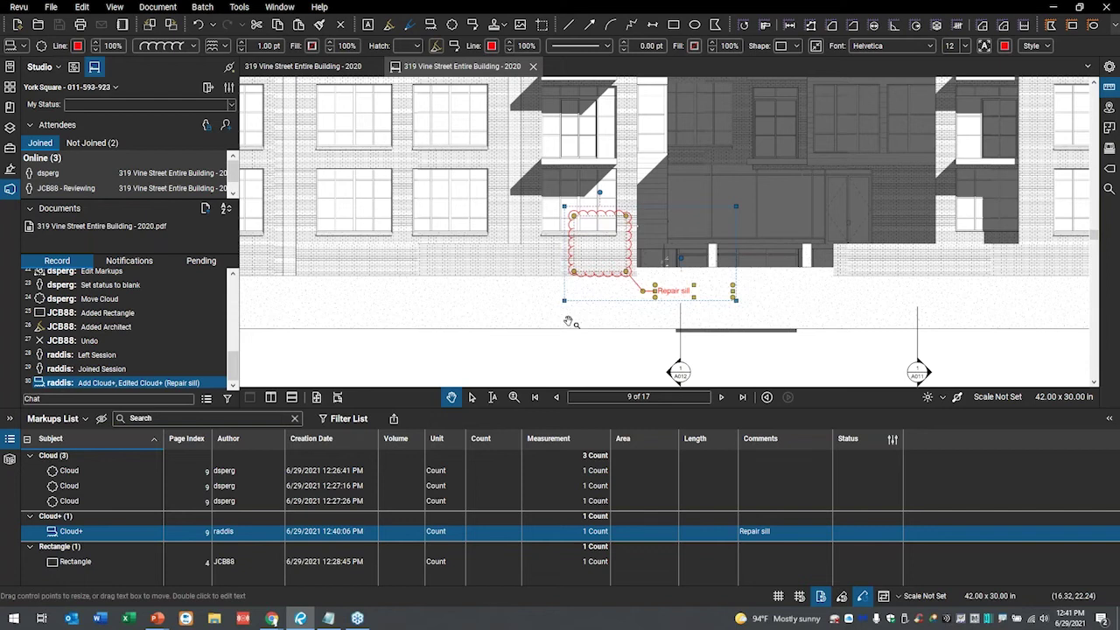
- Hide the Markups List, zoom in on the Repair sill cloud and deselect it
click(9, 442)
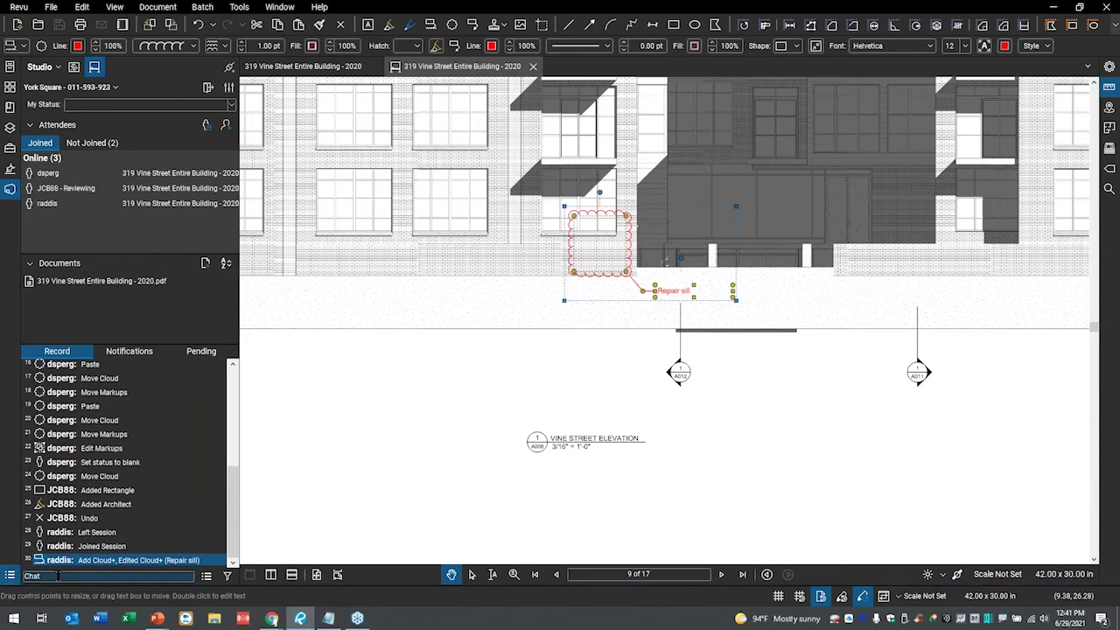
mouse_move(62, 571)
mouse_down()
mouse_move(19, 565)
mouse_move(144, 626)
mouse_move(263, 525)
mouse_move(7, 565)
mouse_move(52, 623)
mouse_up()
key(Escape)
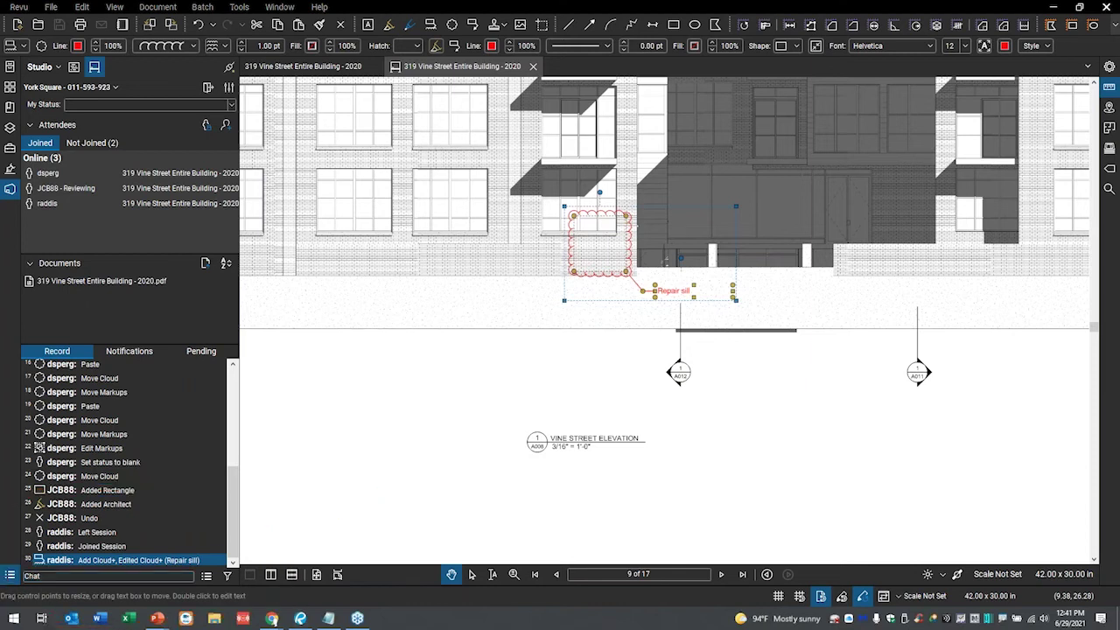
scroll(604, 254, up, 1)
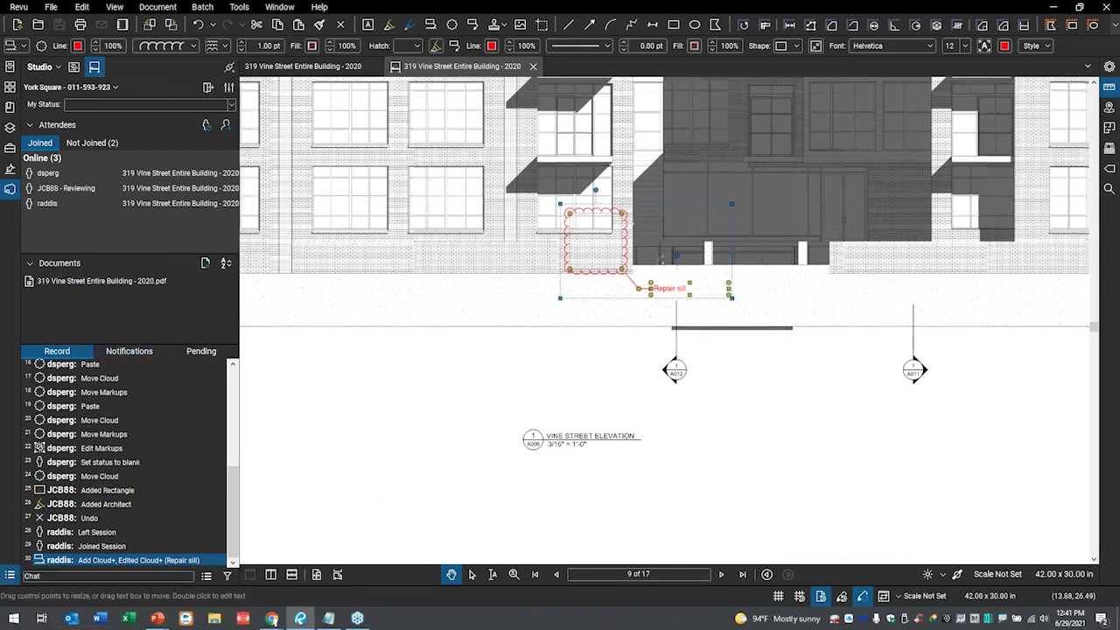
scroll(652, 194, up, 2)
scroll(655, 194, up, 3)
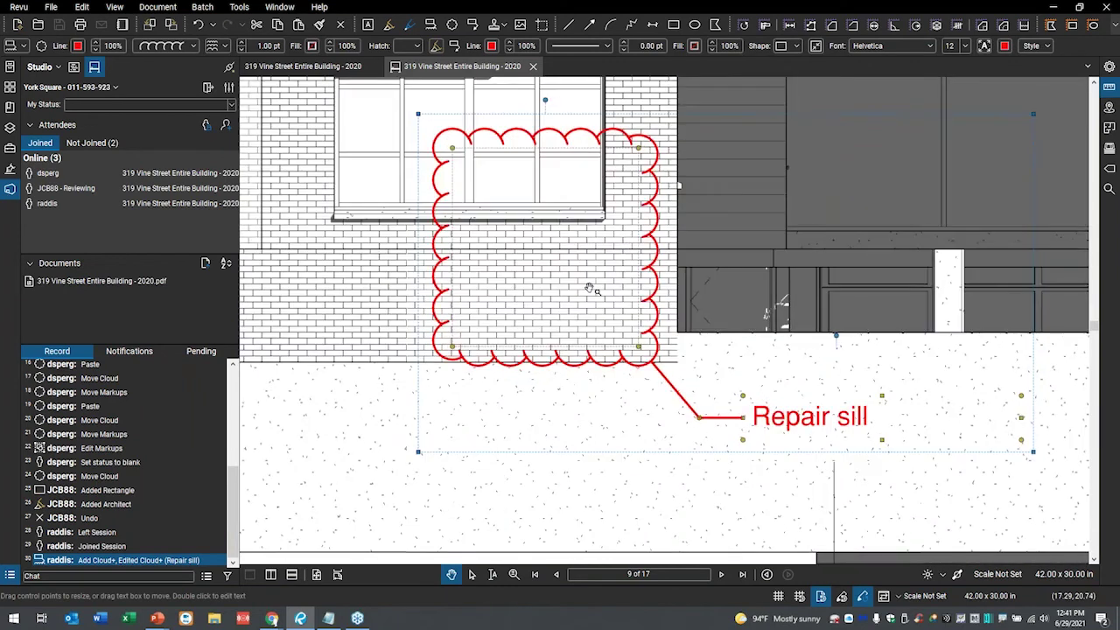
click(672, 206)
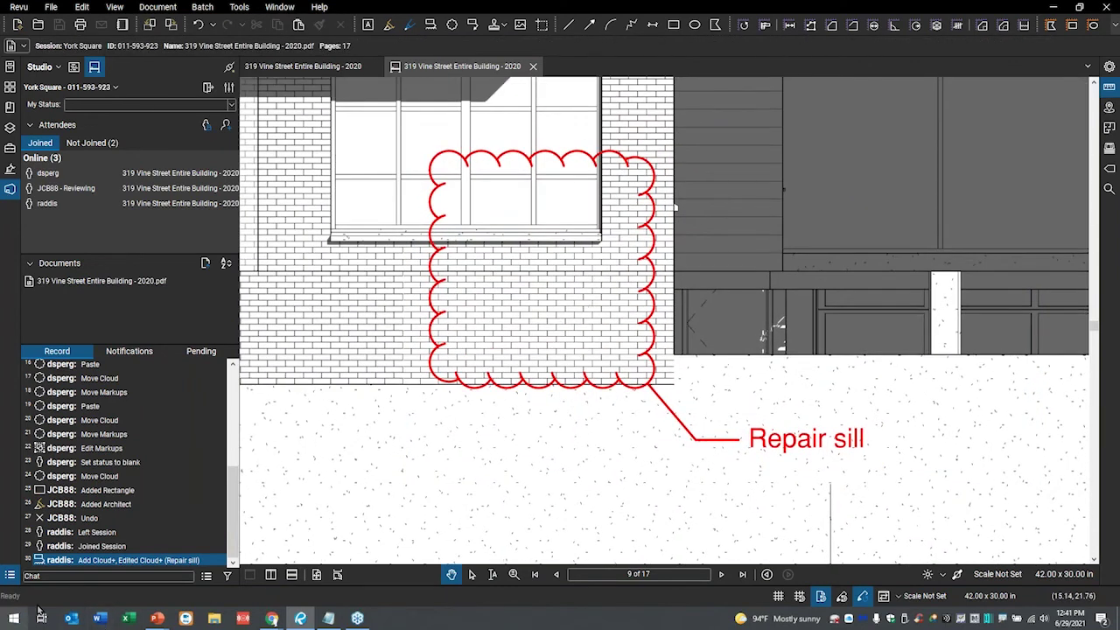
- Send the chat 'Hey all, please look at this sill' and return to page 1
click(71, 576)
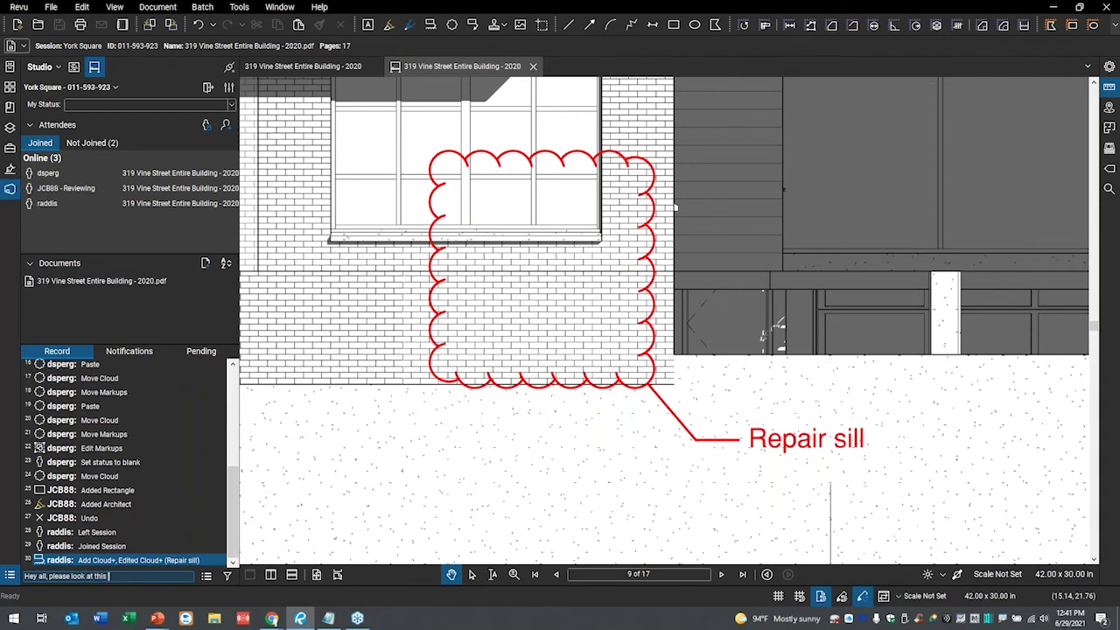
key(Return)
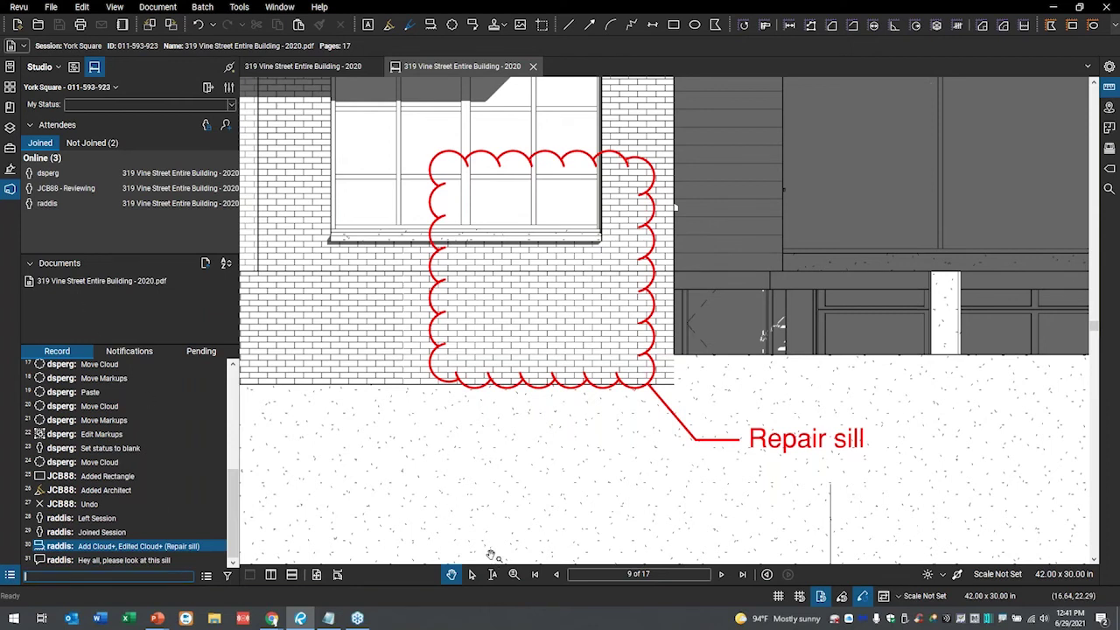
click(535, 574)
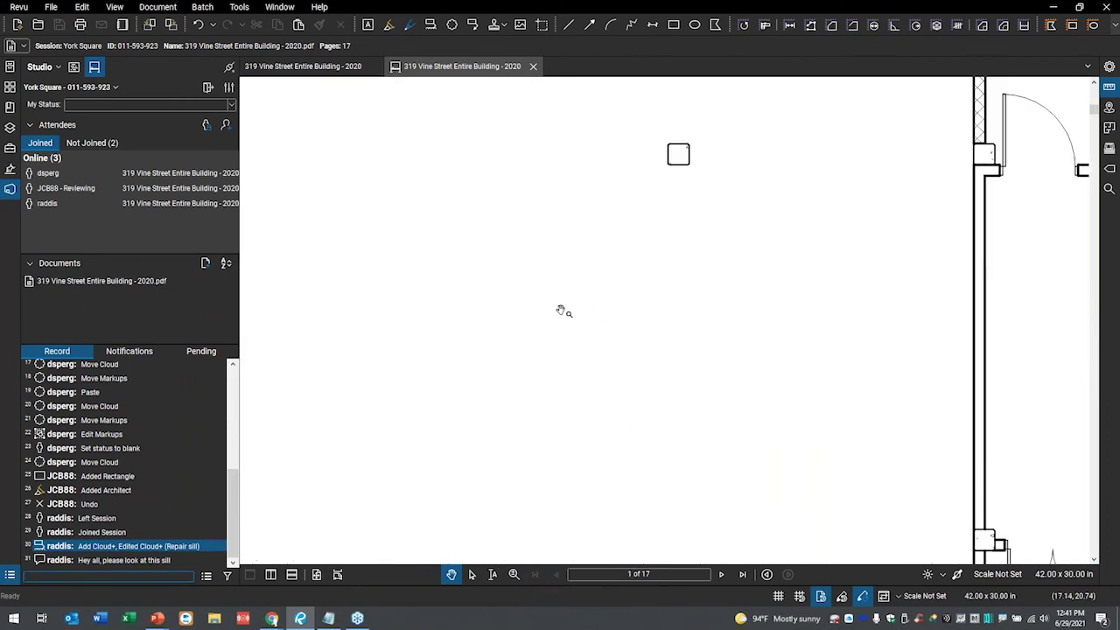
- Jump to the sill from the chat record entry, then leave the York Square session
click(97, 562)
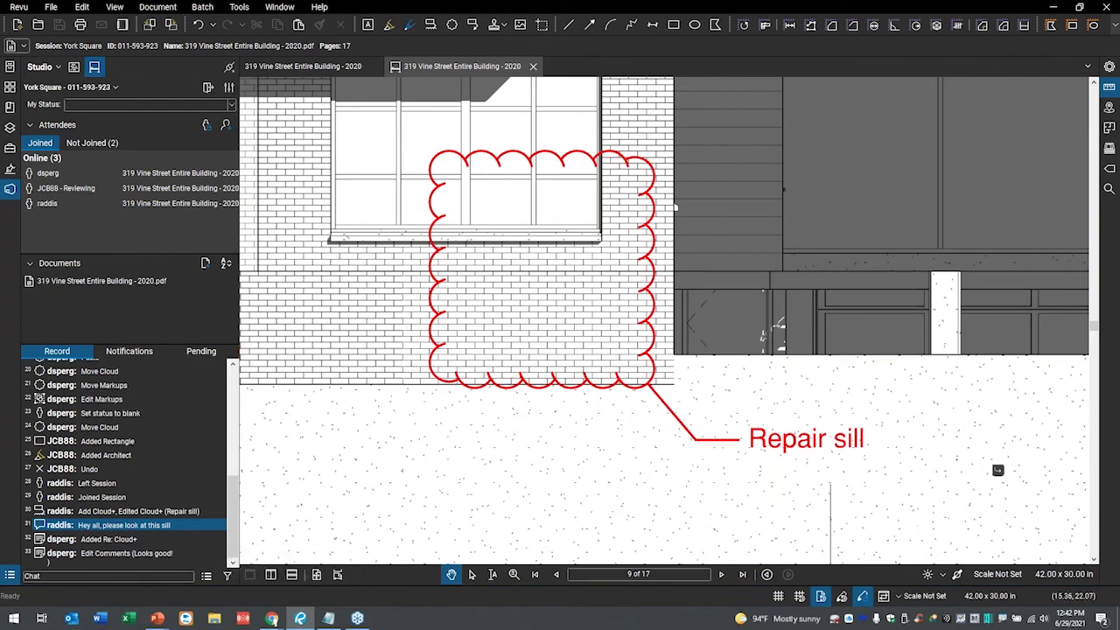
click(44, 576)
click(207, 88)
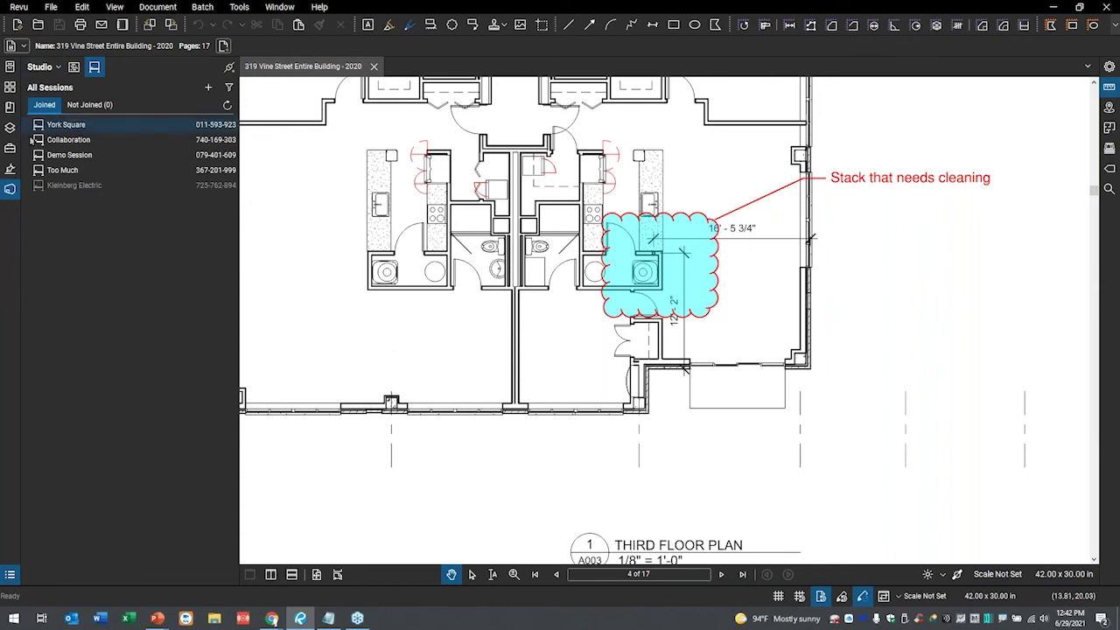
double_click(70, 127)
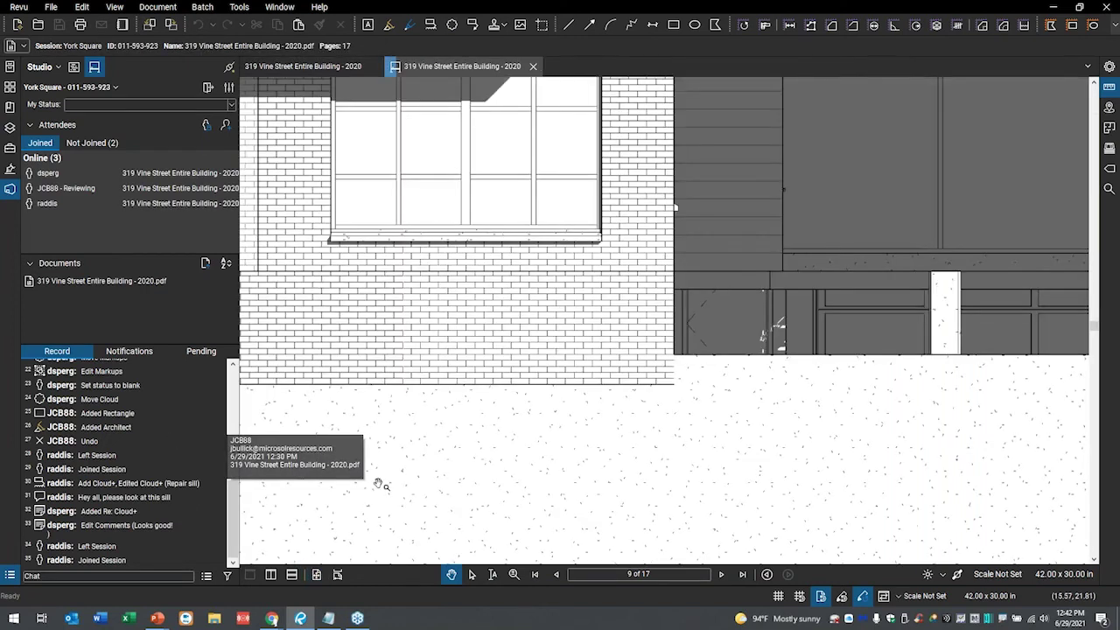
scroll(532, 265, down, 6)
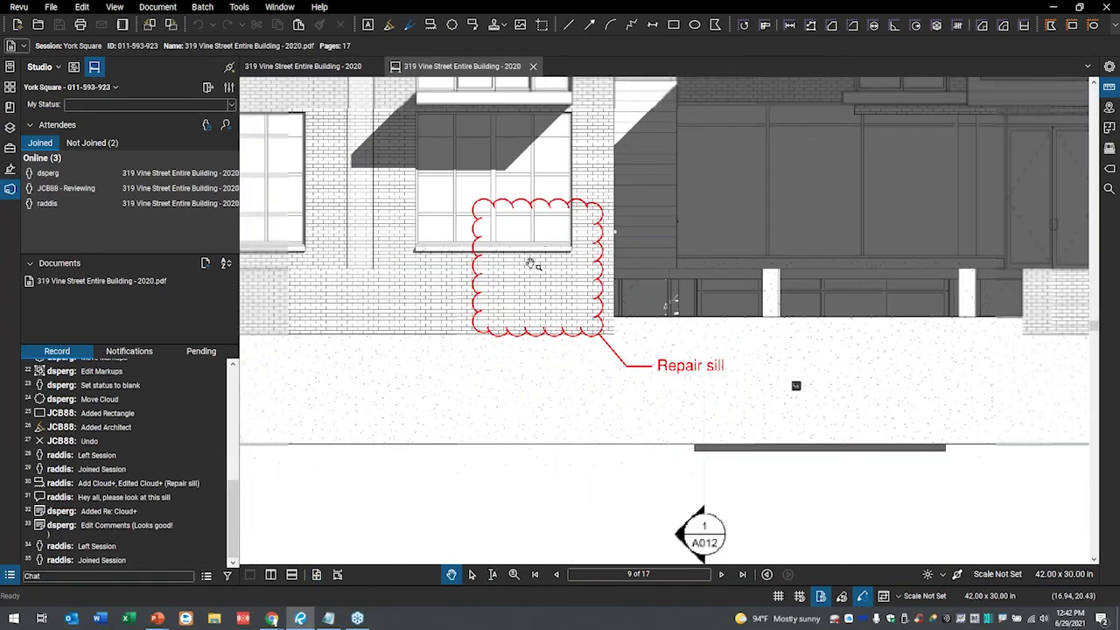
click(532, 263)
drag(507, 294, 605, 430)
key(ctrl+z)
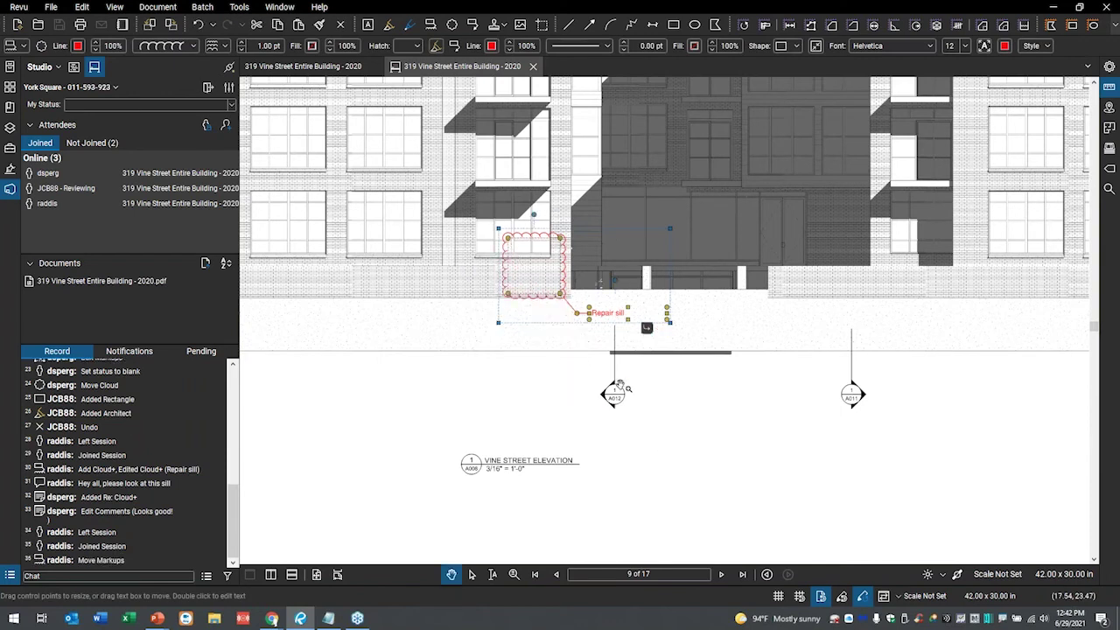
click(796, 465)
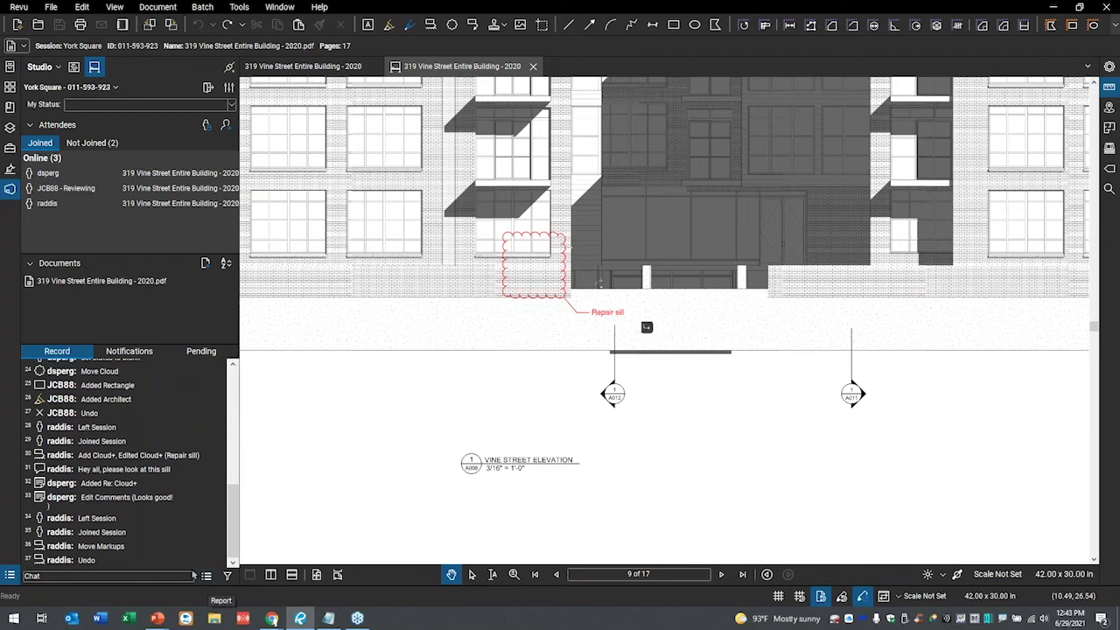
- Open the York Square Session Report settings and choose the Combine Files Report type
click(117, 89)
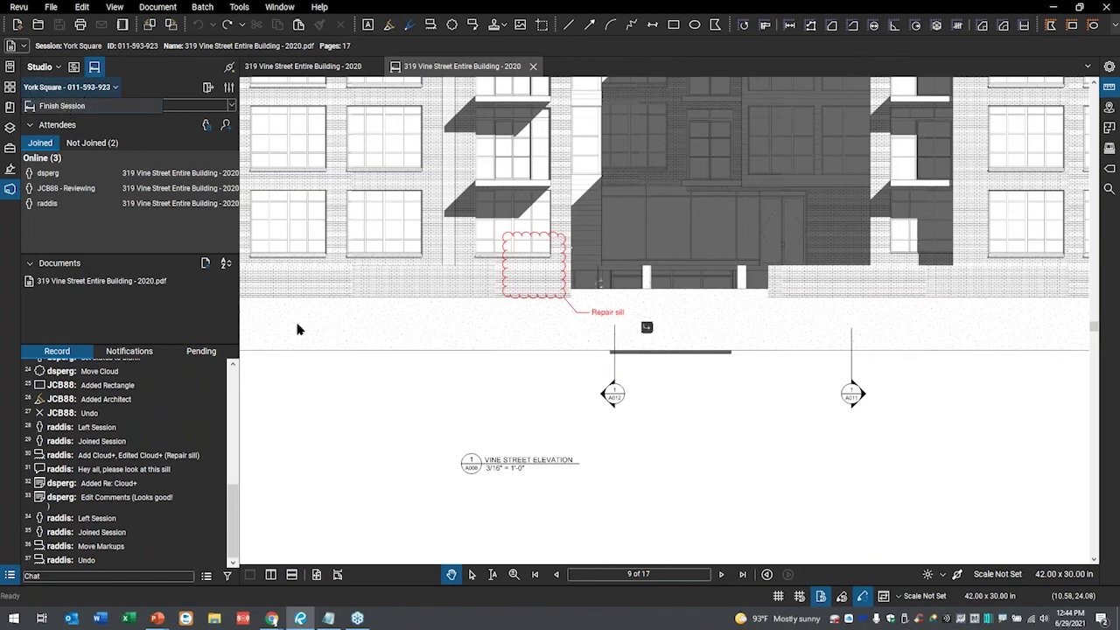
click(254, 432)
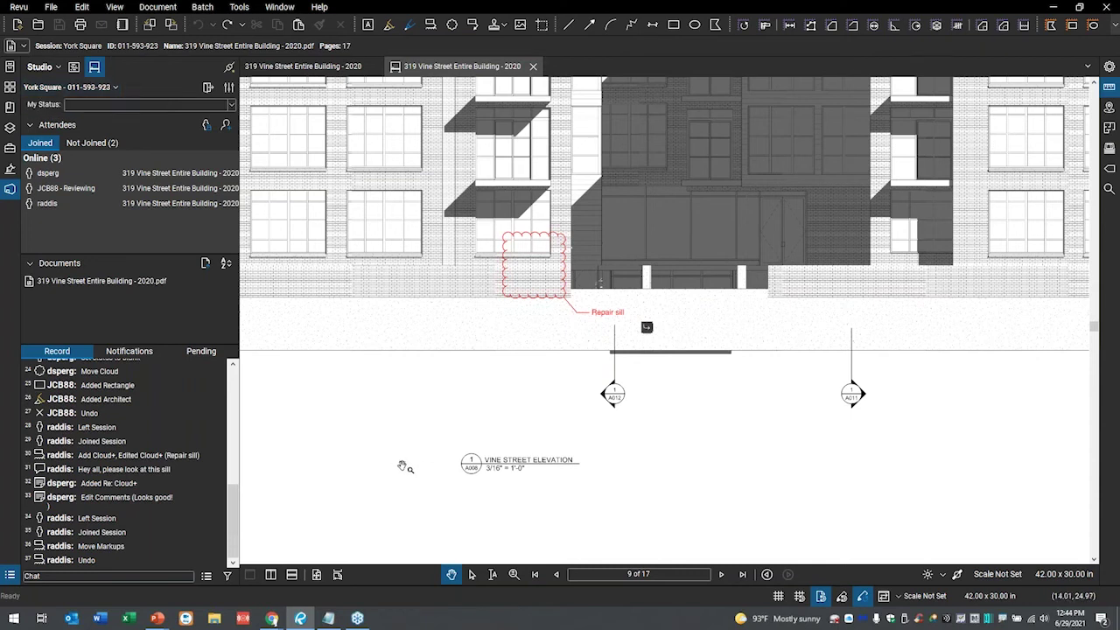
scroll(396, 464, down, 4)
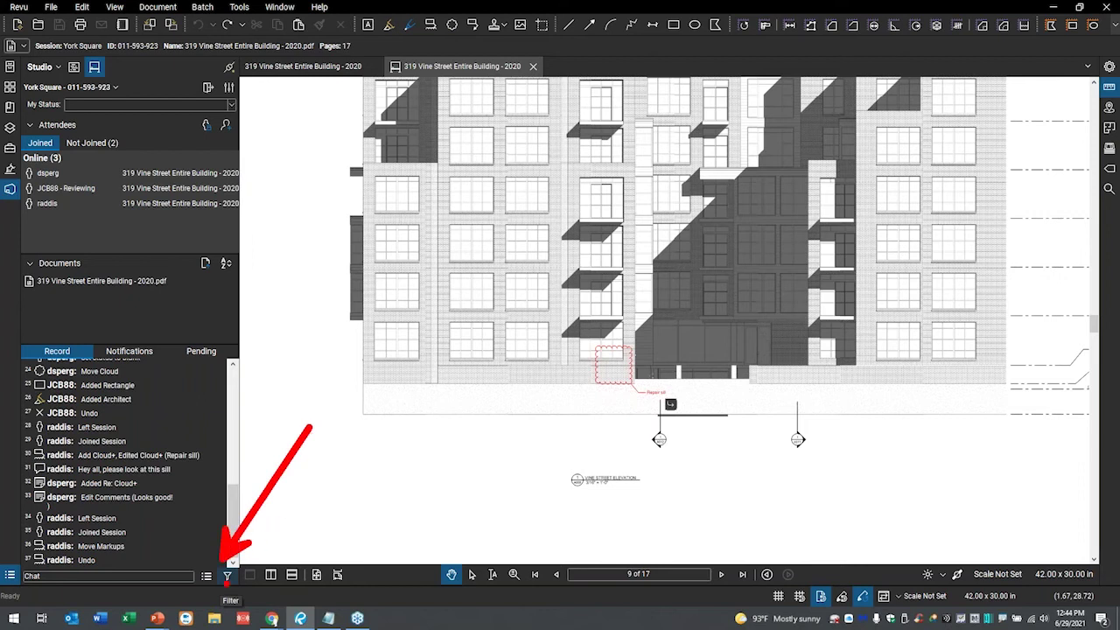
click(206, 576)
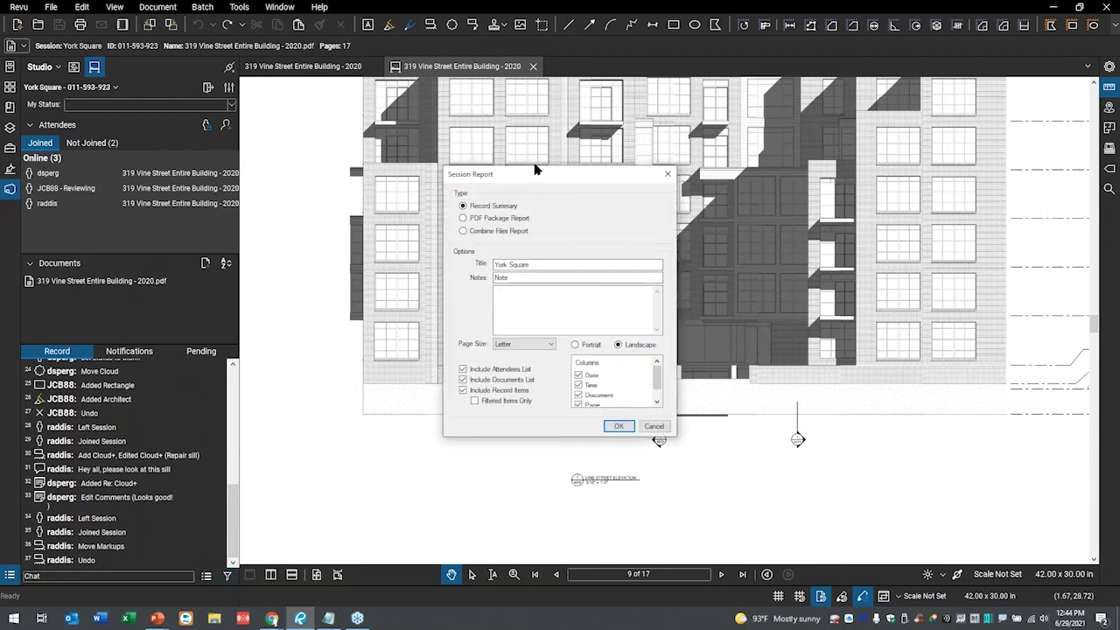
drag(536, 171, 659, 135)
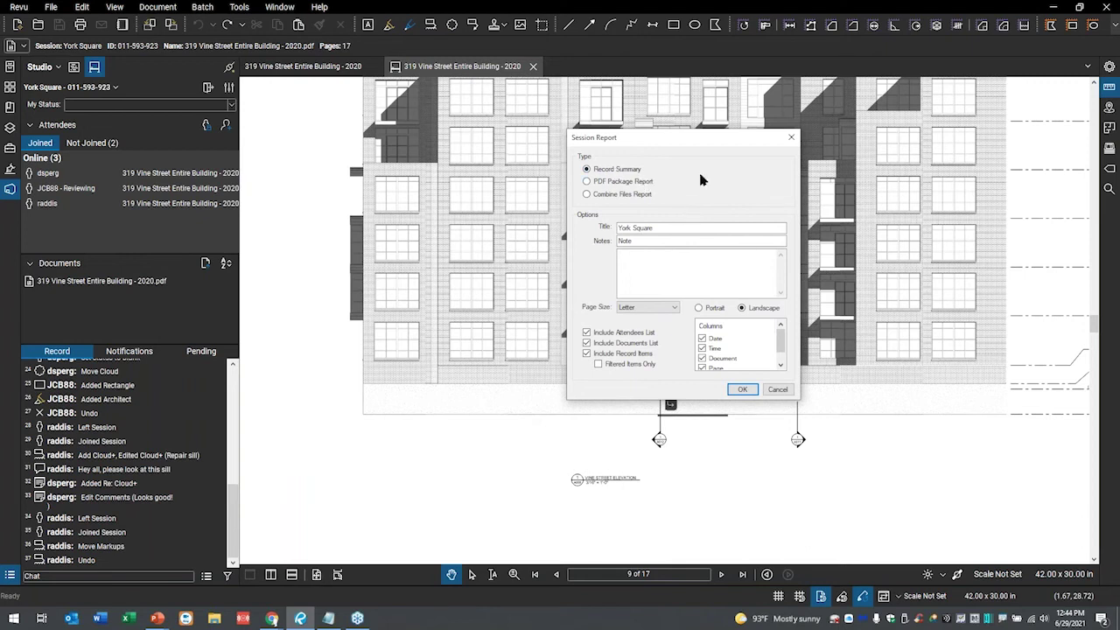
click(636, 184)
click(653, 196)
- Save York Square Report.pdf into the Bluebeam Review Webinars 2021 folder
click(743, 389)
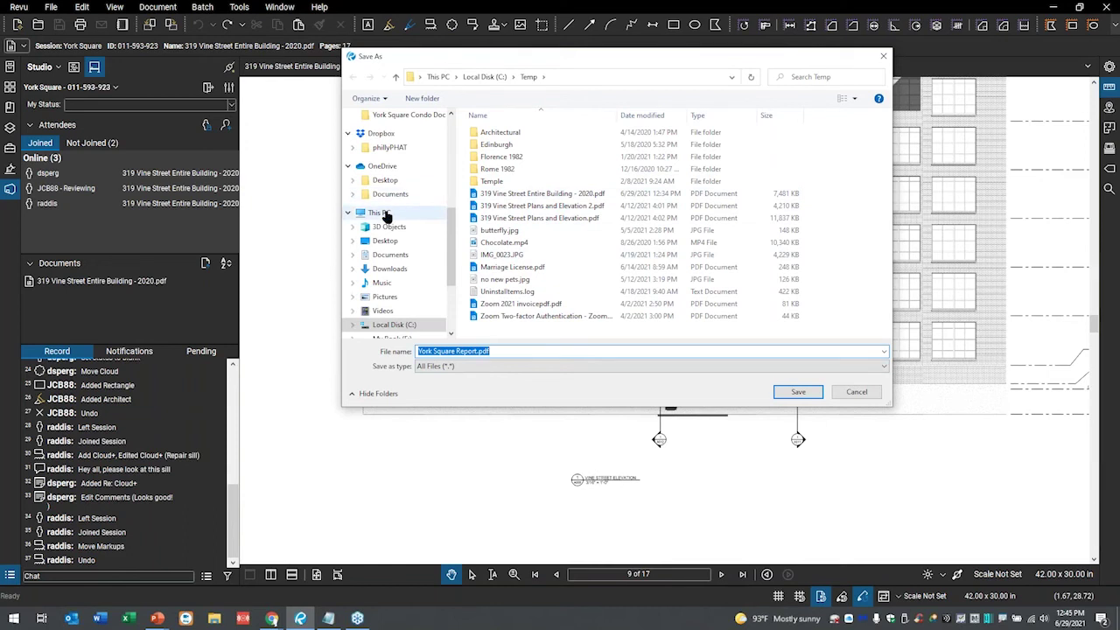
scroll(413, 187, up, 1)
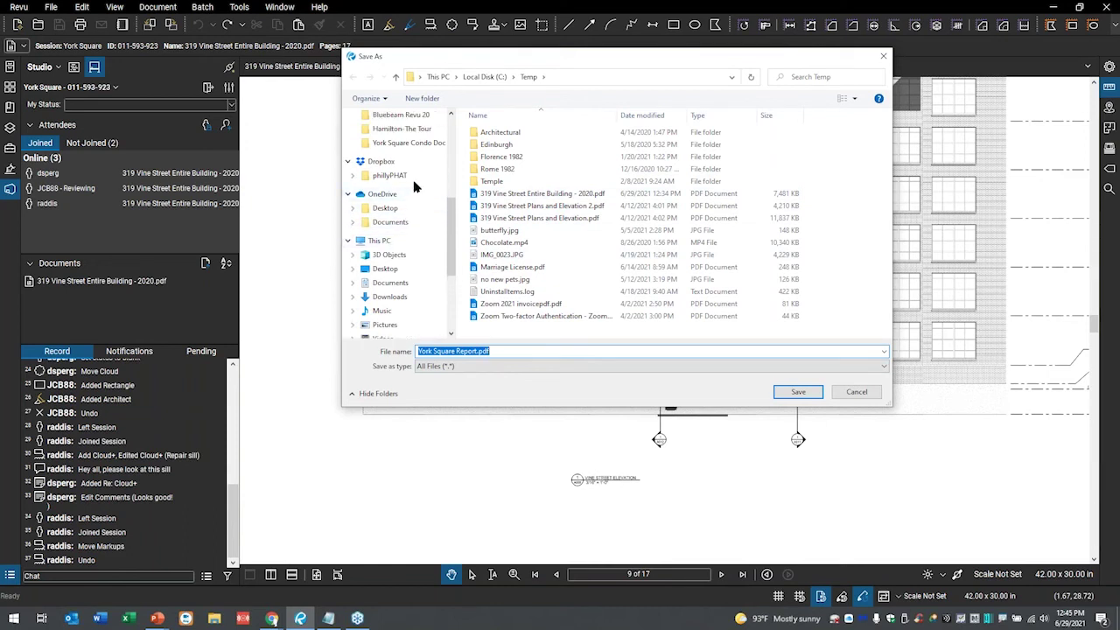
scroll(425, 161, up, 2)
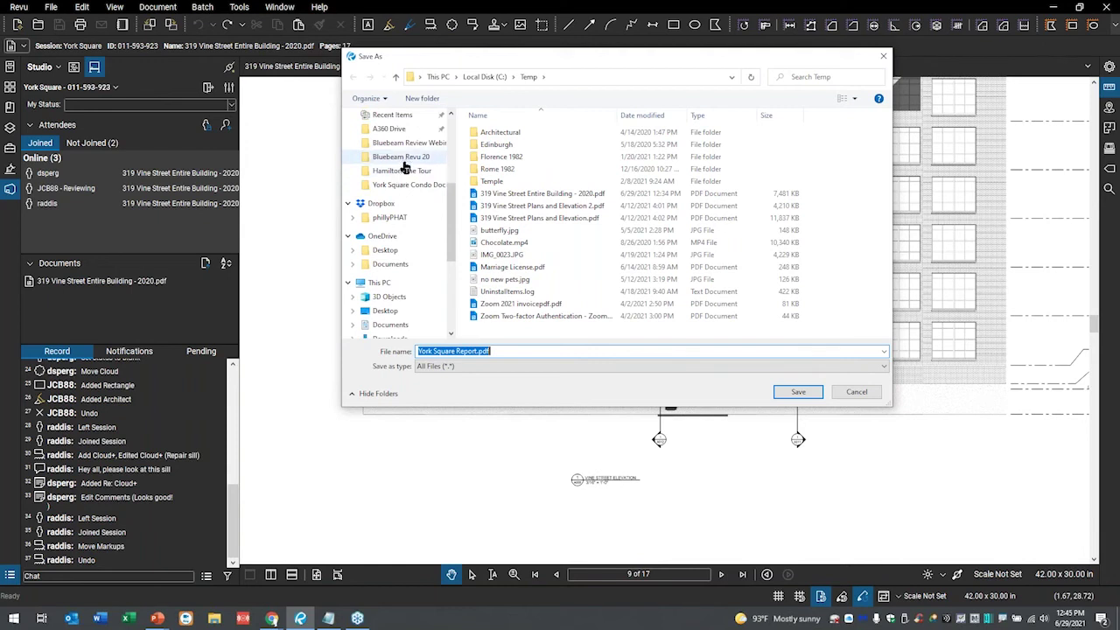
scroll(407, 175, up, 1)
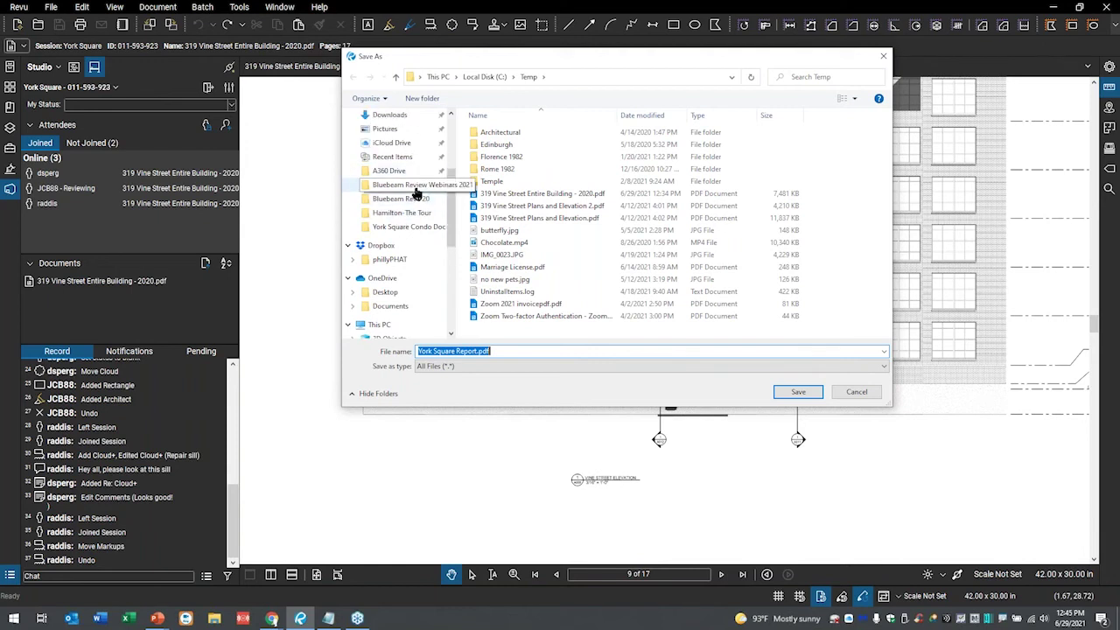
click(415, 187)
click(797, 394)
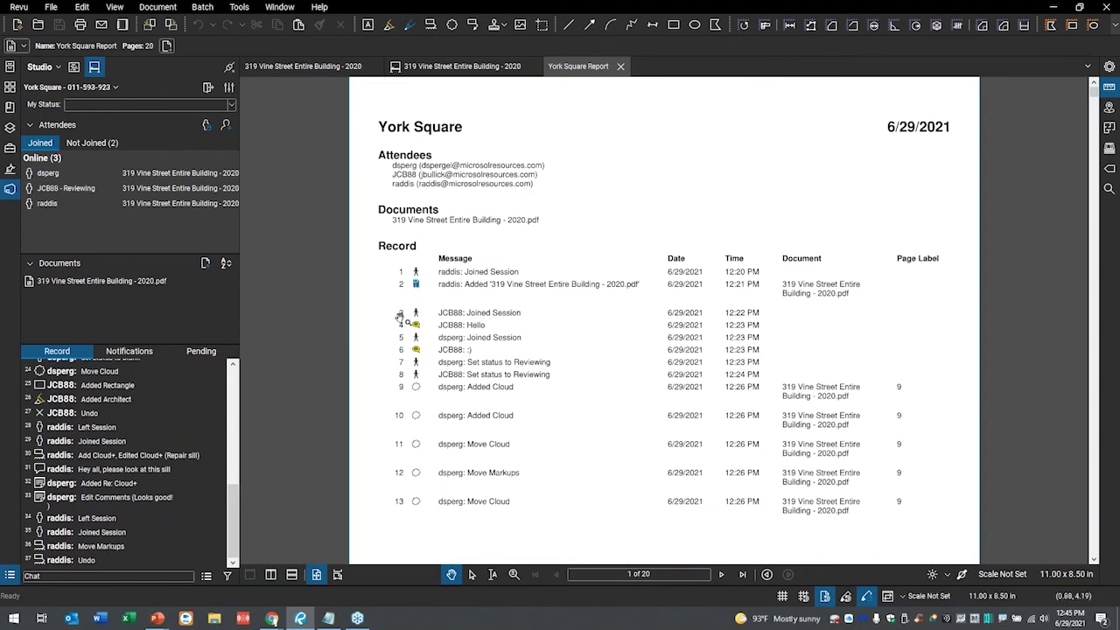
- Browse report pages 2–4 via Thumbnails, panning across the page 4 floor plan
scroll(503, 354, down, 1)
scroll(504, 351, up, 1)
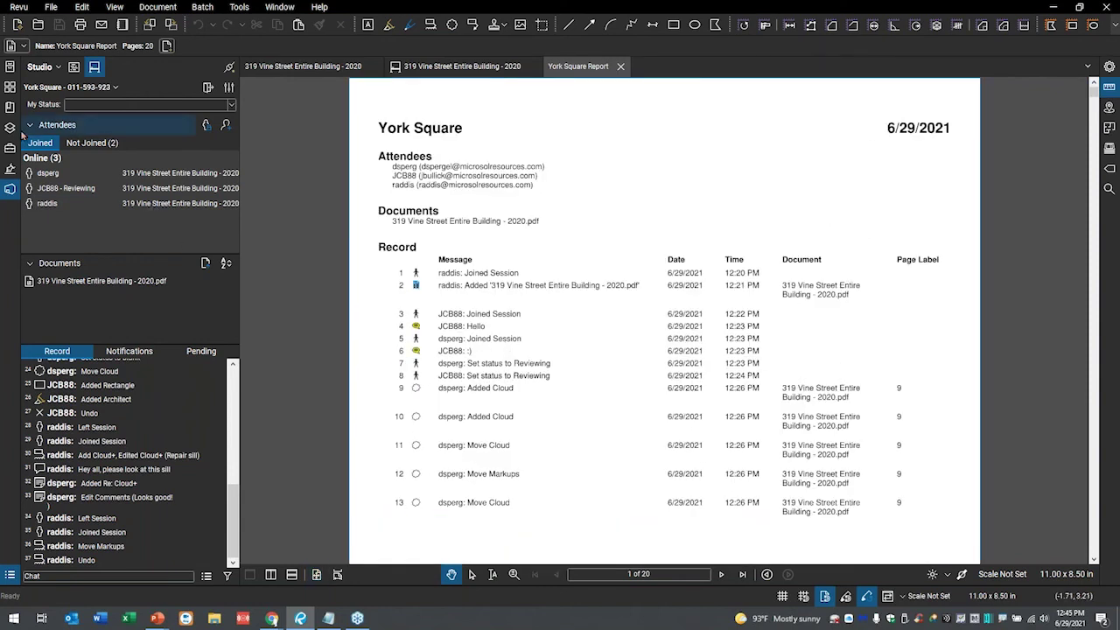
click(11, 86)
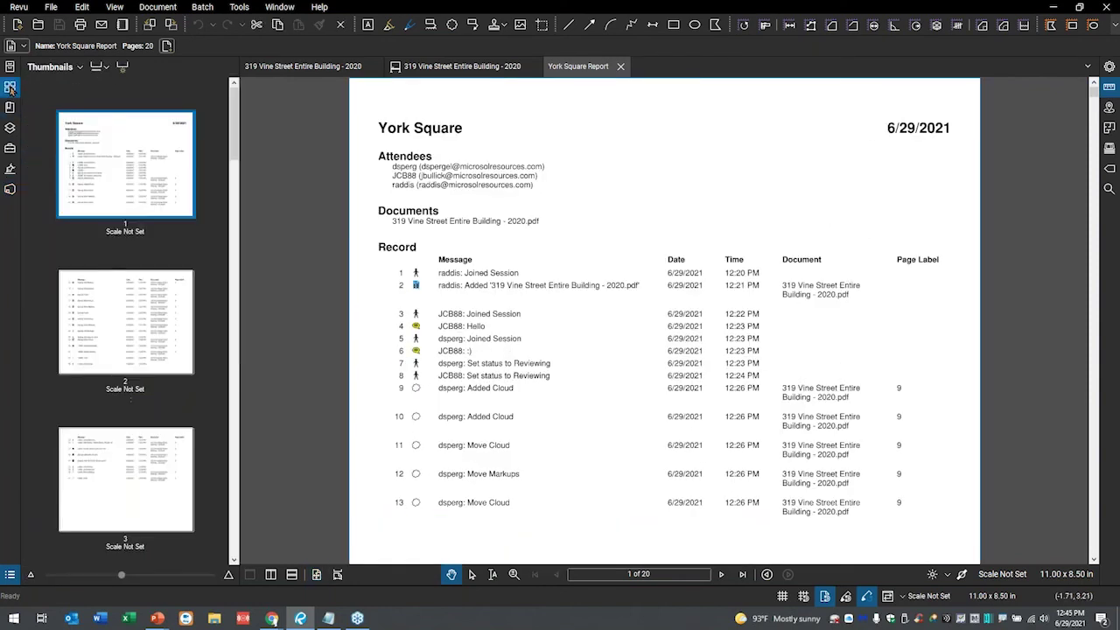
click(136, 317)
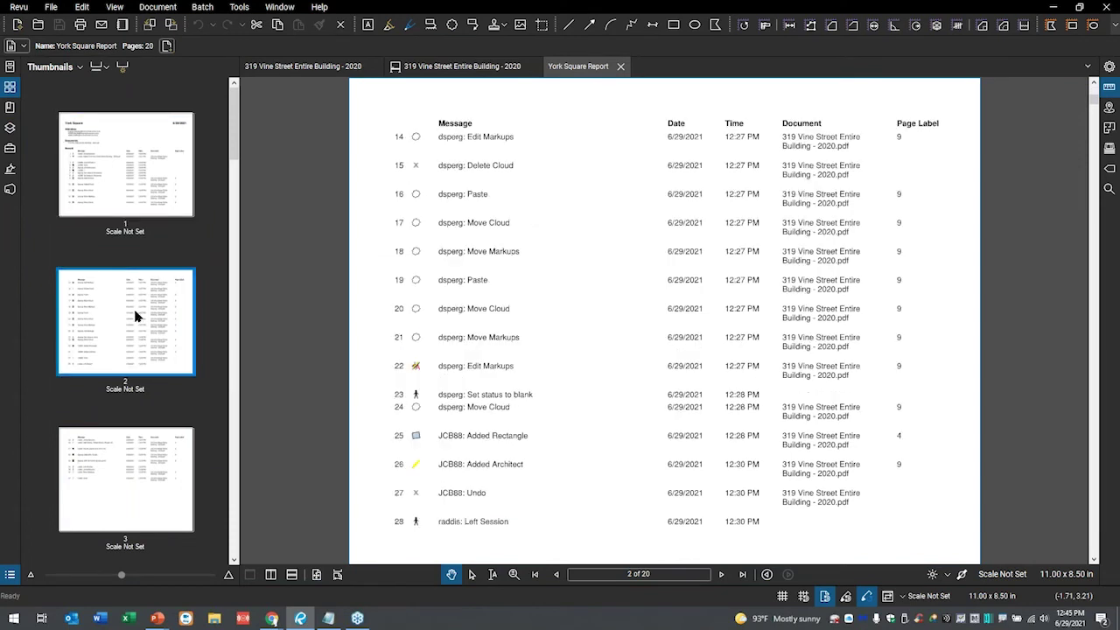
click(131, 461)
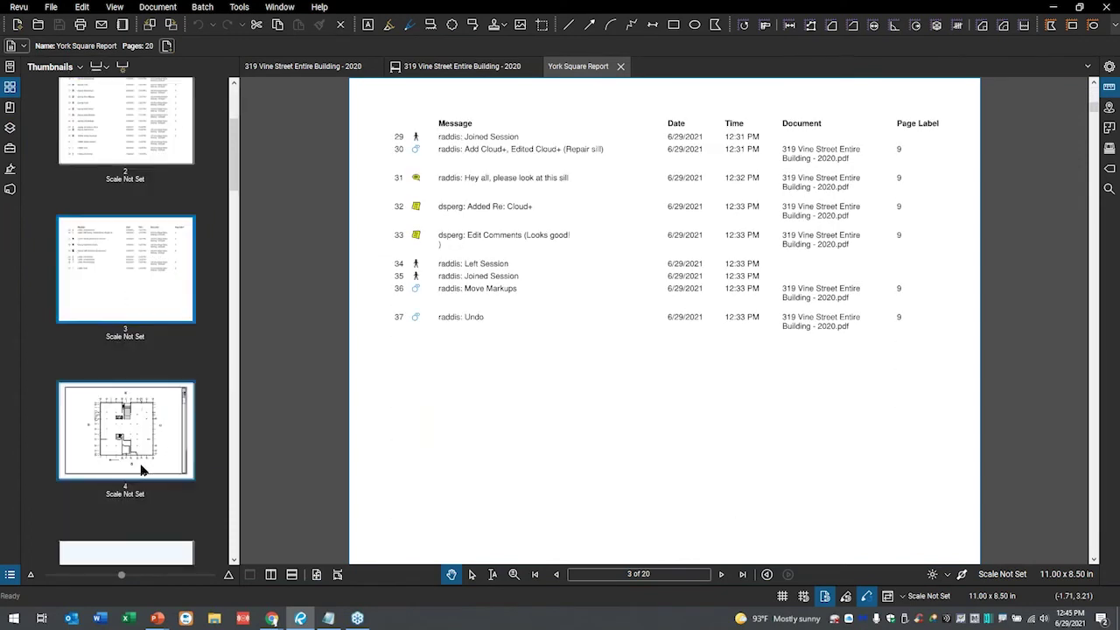
click(131, 459)
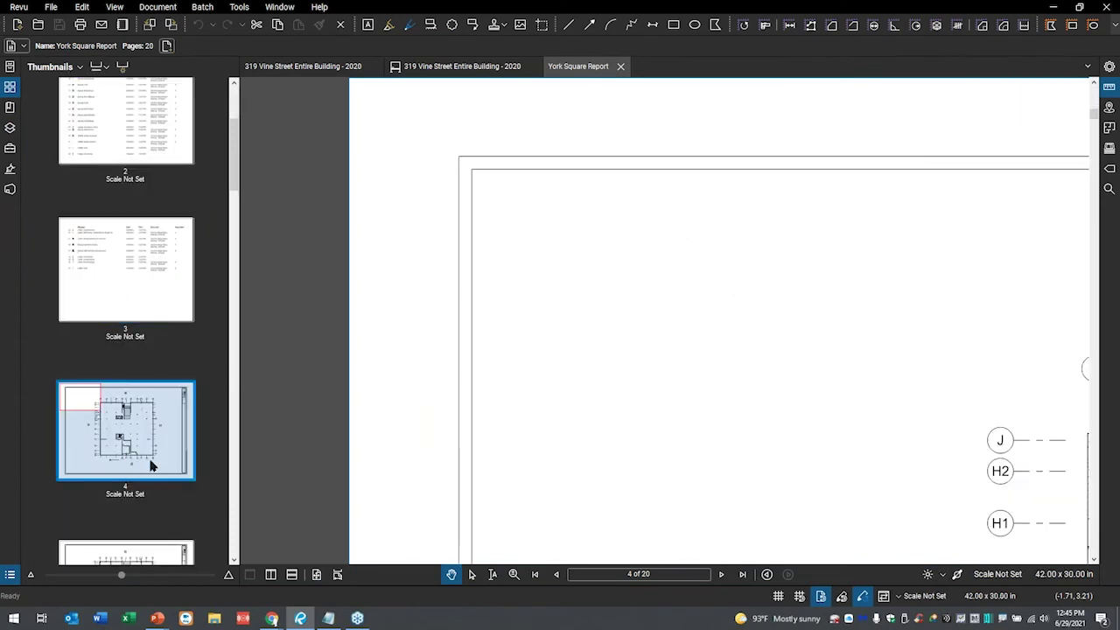
scroll(693, 364, down, 2)
drag(750, 340, 450, 142)
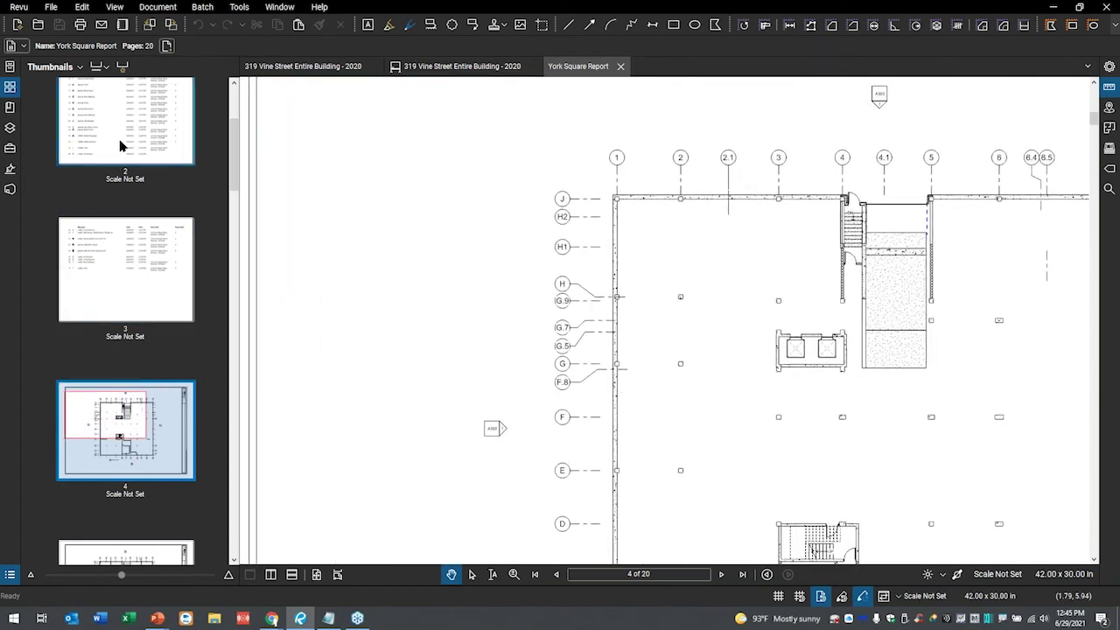
- Follow the row 20 Move Cloud entry to its drawing, then return to page 1 and close the report
click(123, 140)
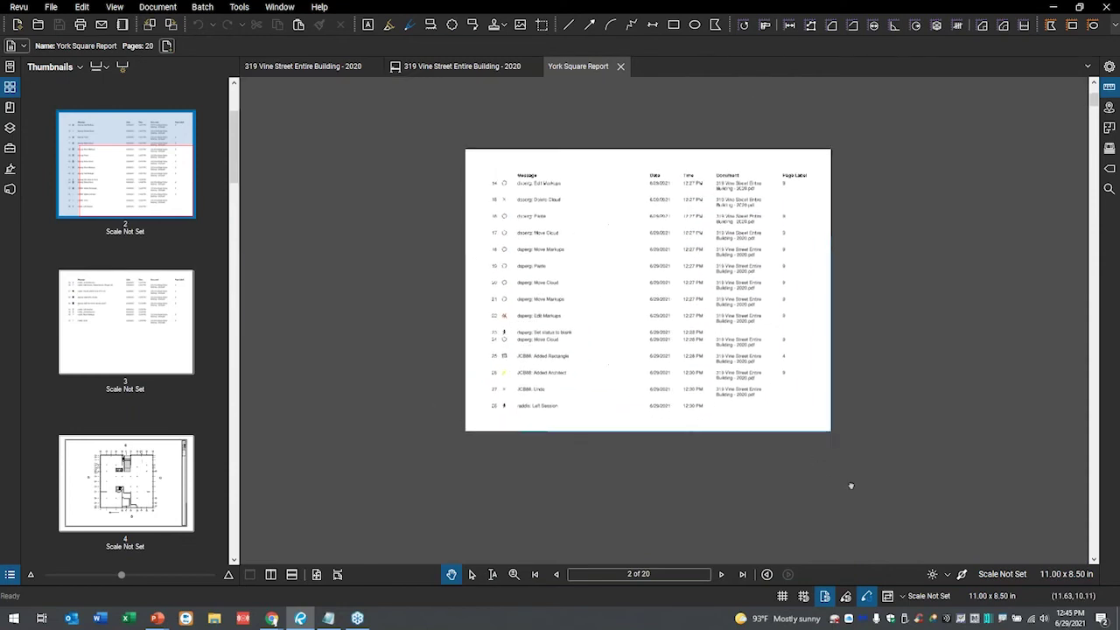
scroll(515, 315, up, 5)
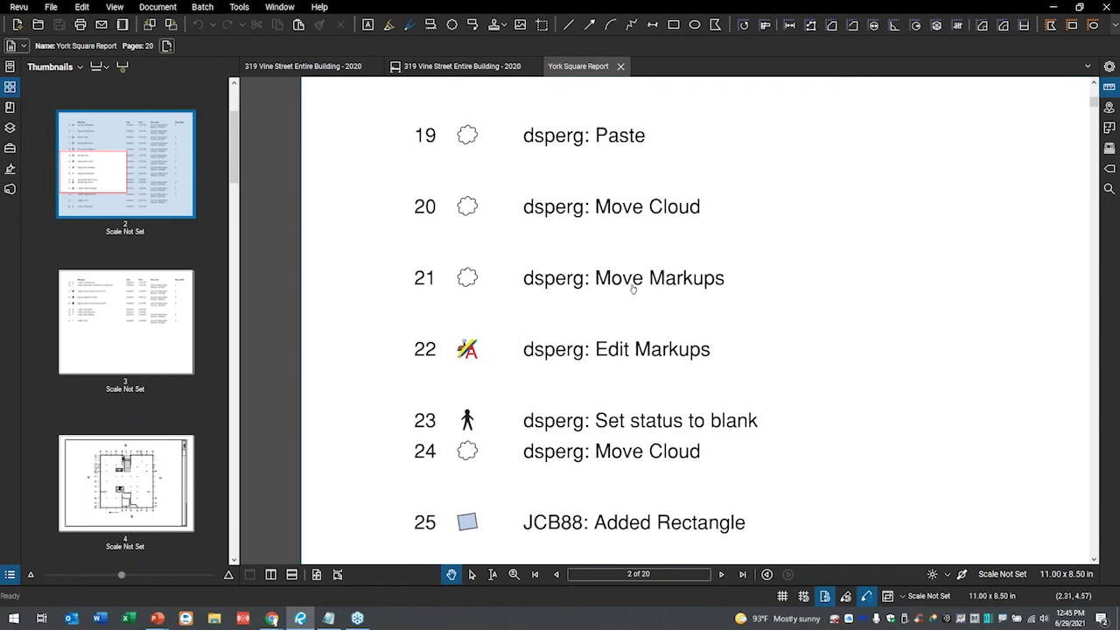
click(767, 216)
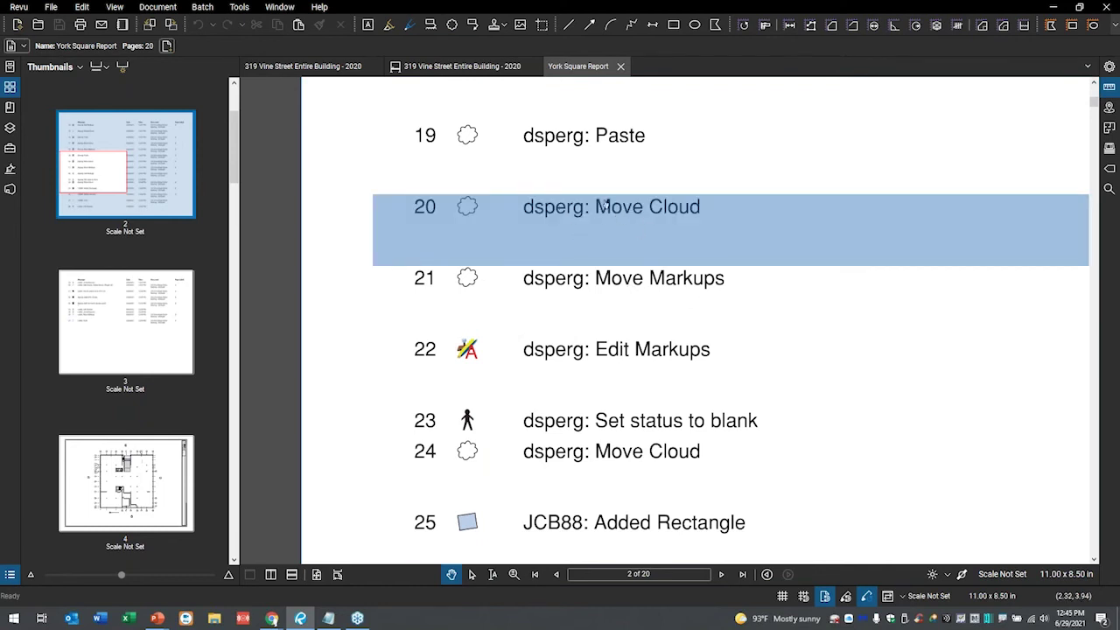
click(645, 218)
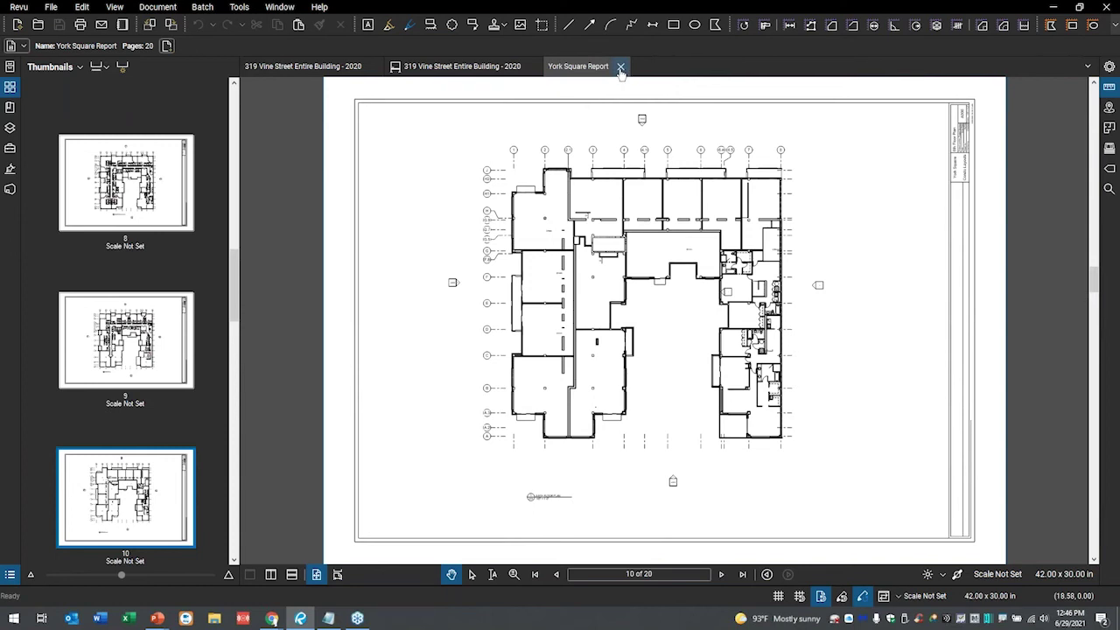
scroll(140, 211, up, 10)
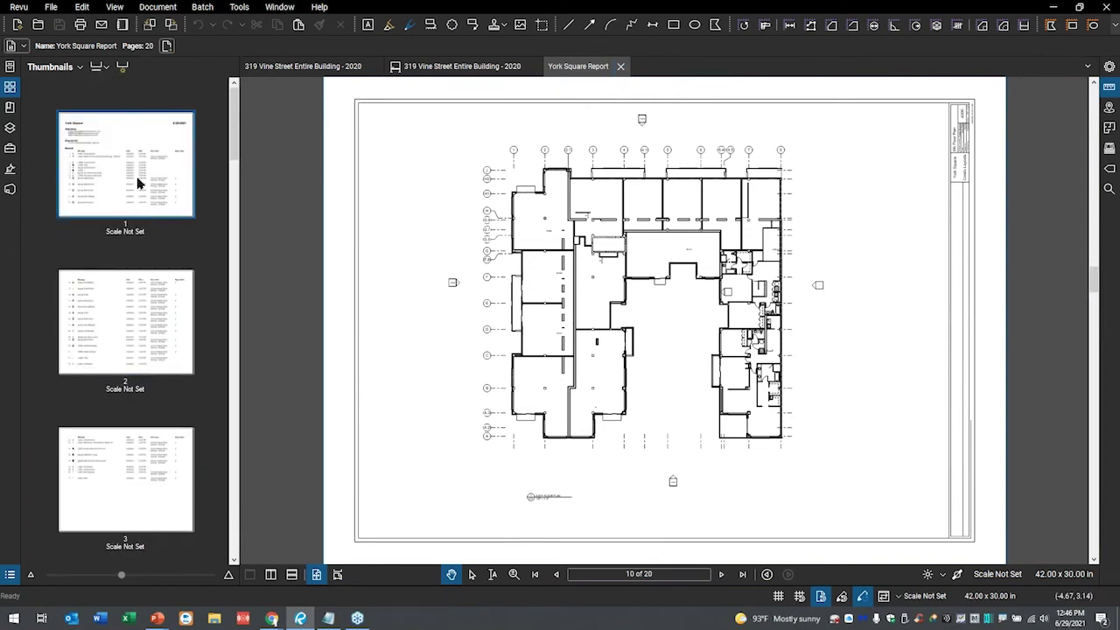
click(137, 181)
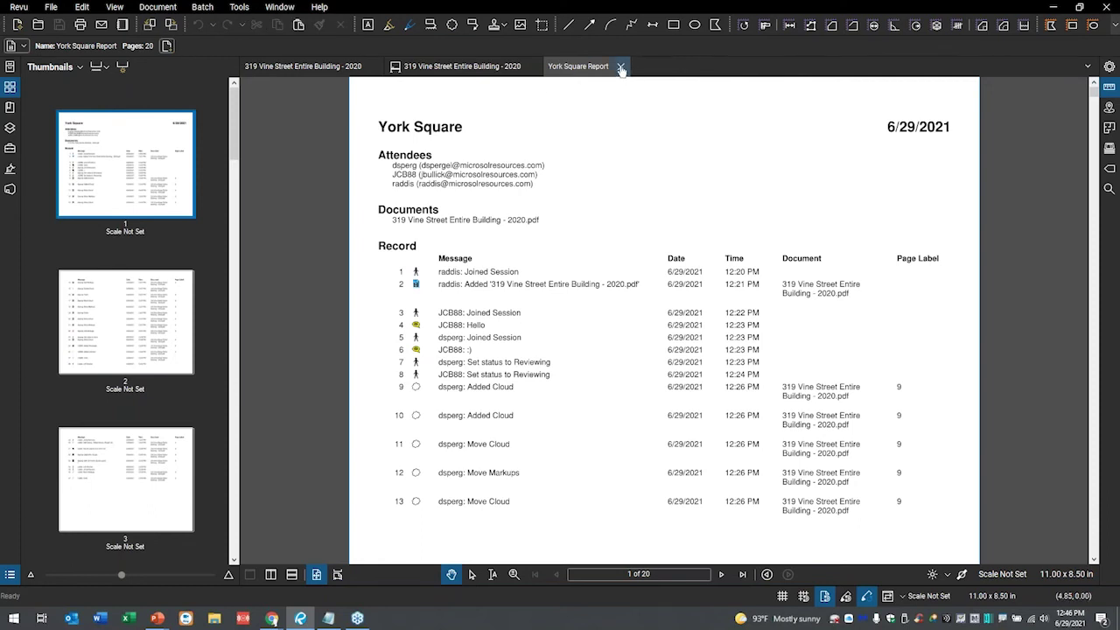
click(621, 67)
click(533, 67)
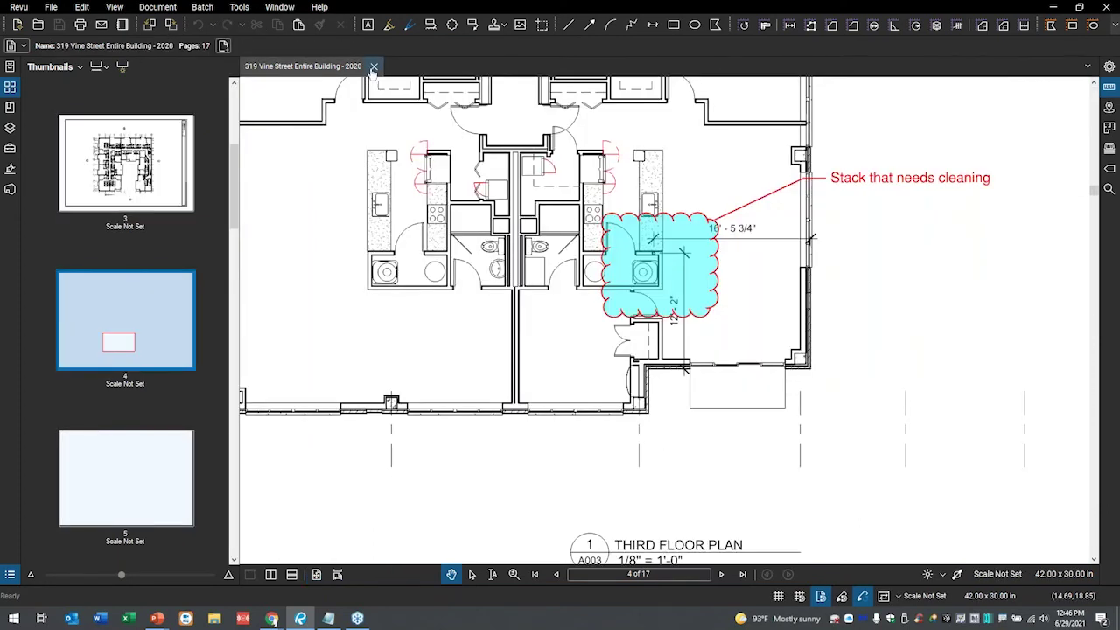
click(374, 69)
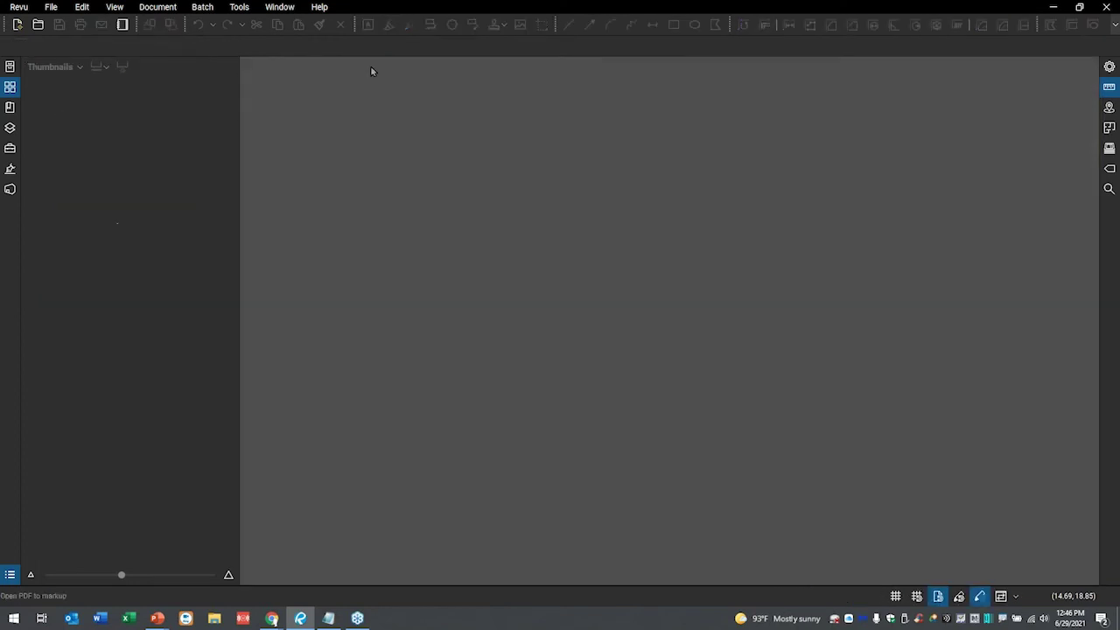
click(10, 190)
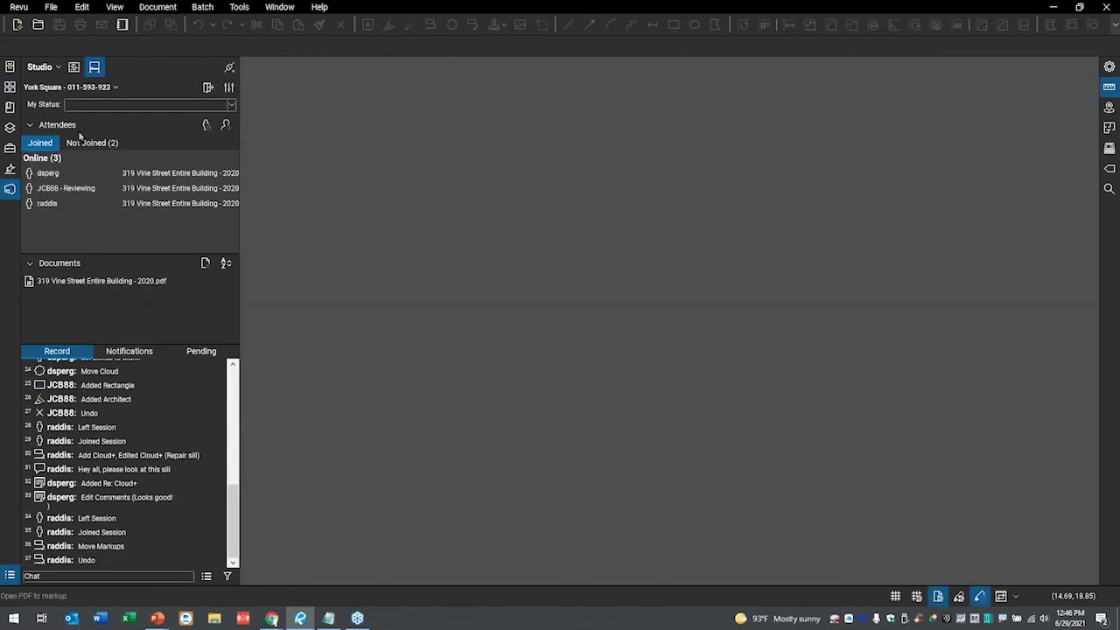
click(209, 88)
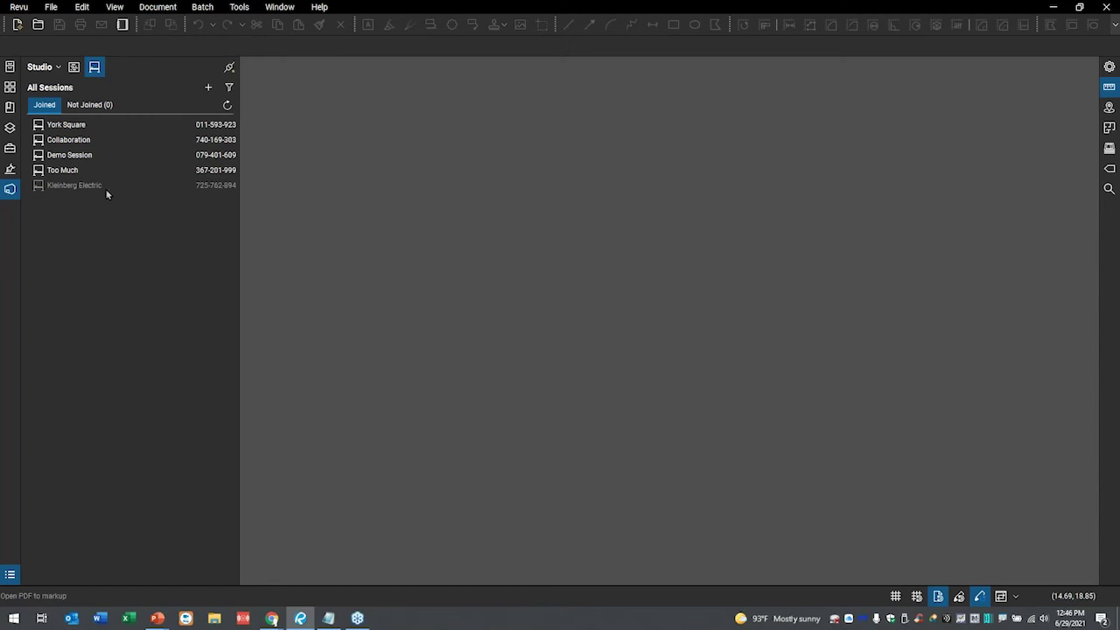
click(74, 67)
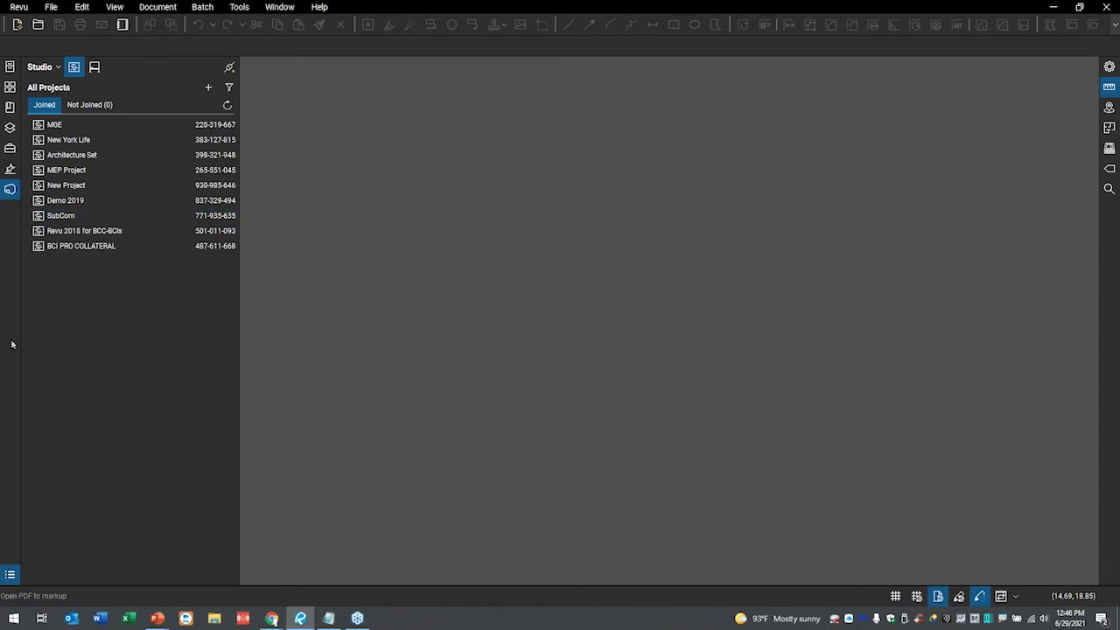
double_click(63, 216)
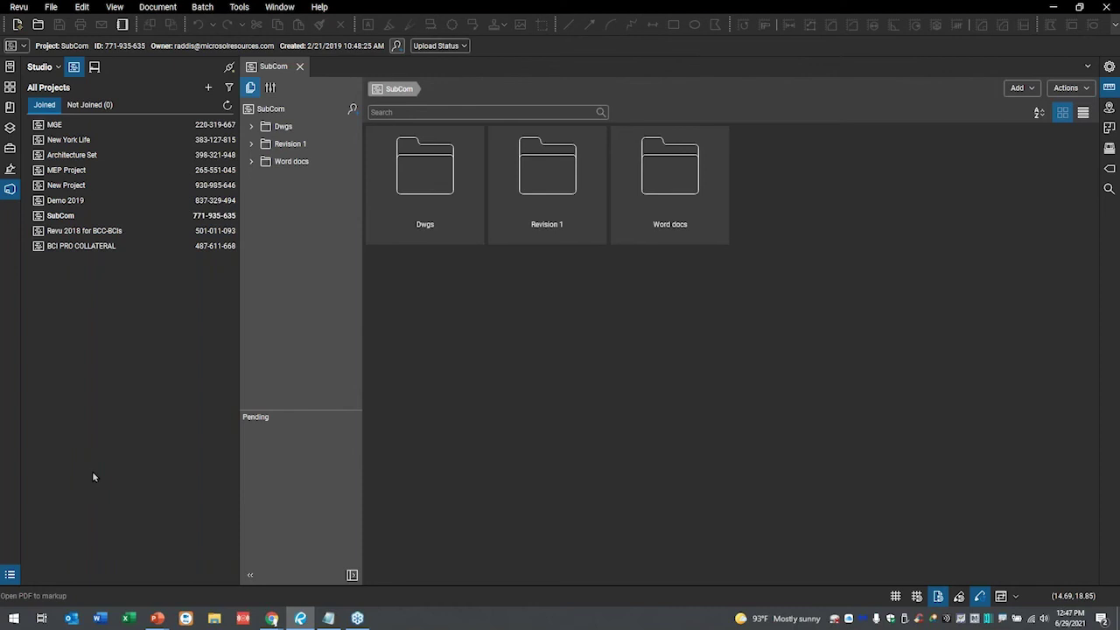
click(209, 88)
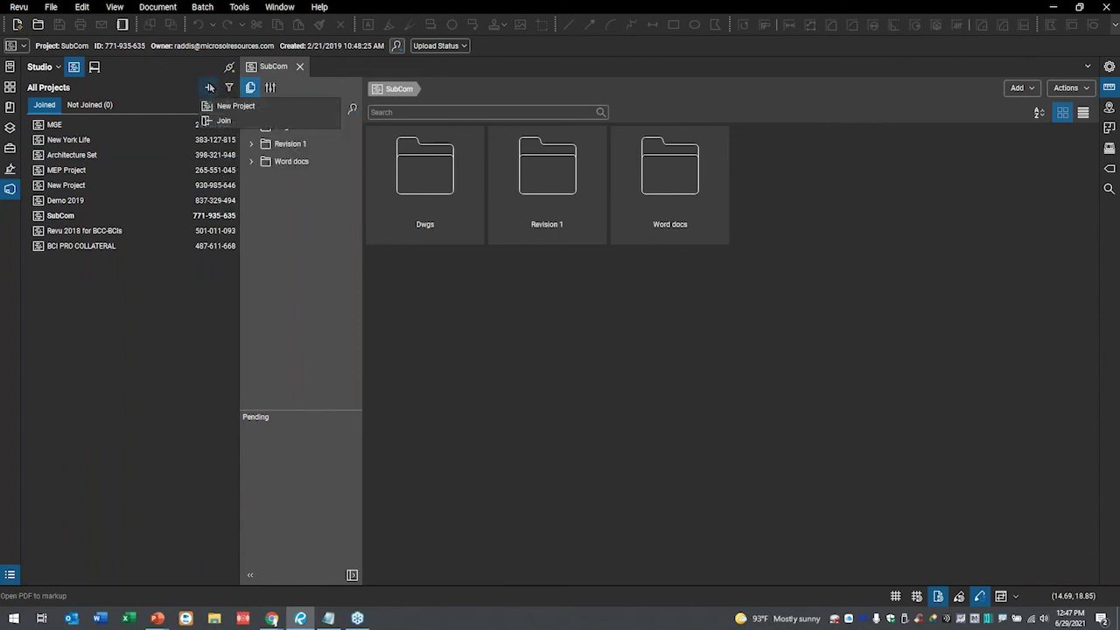
click(226, 106)
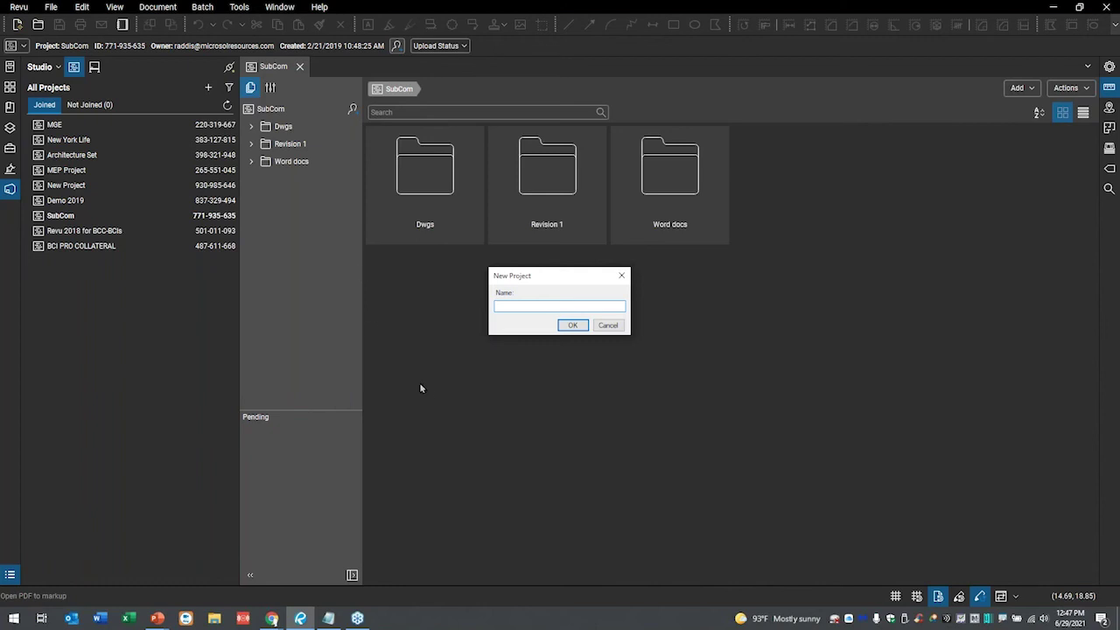
click(608, 326)
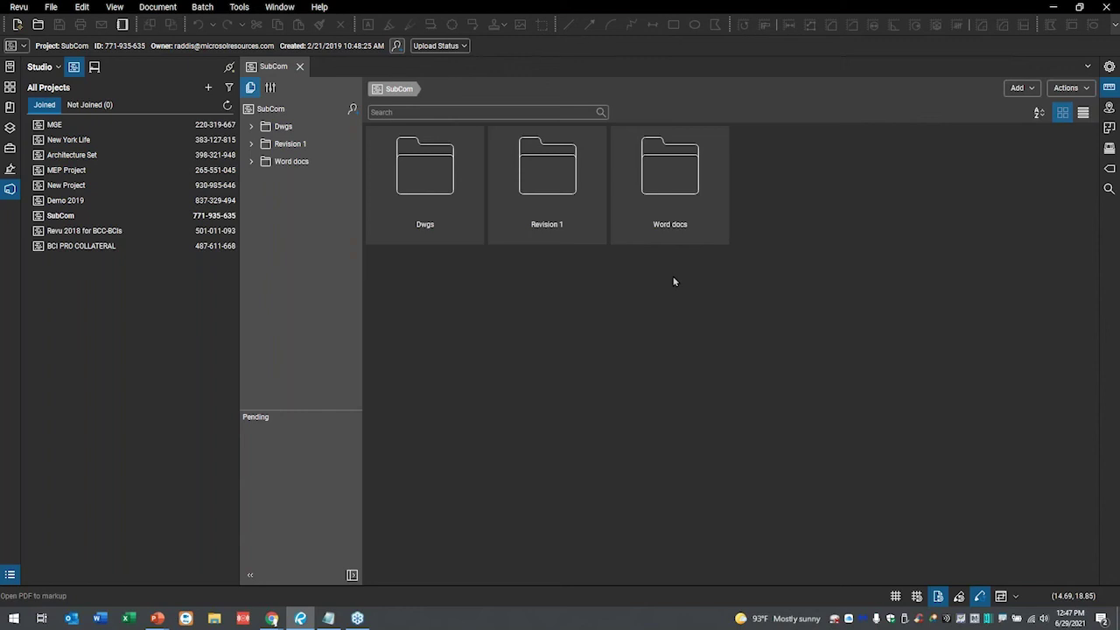
click(1085, 114)
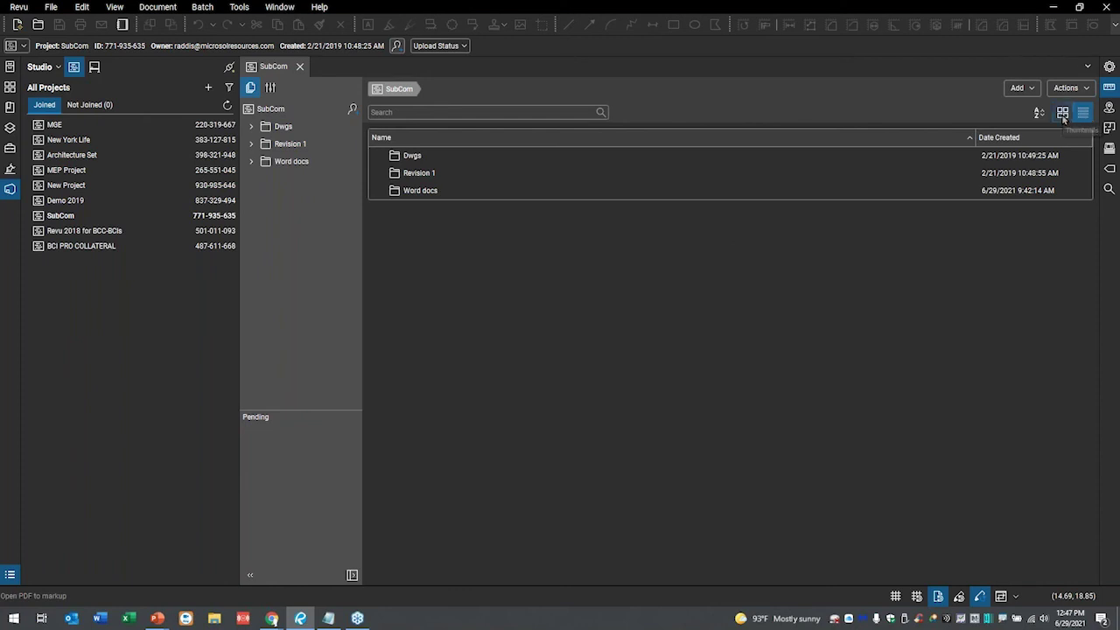
click(1062, 113)
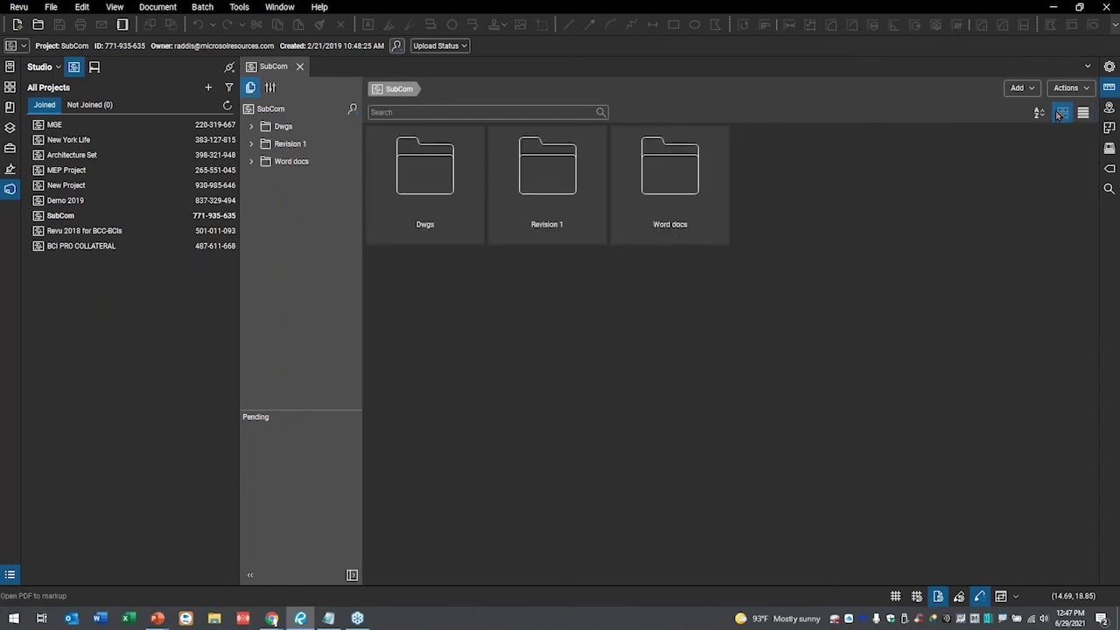
click(1086, 89)
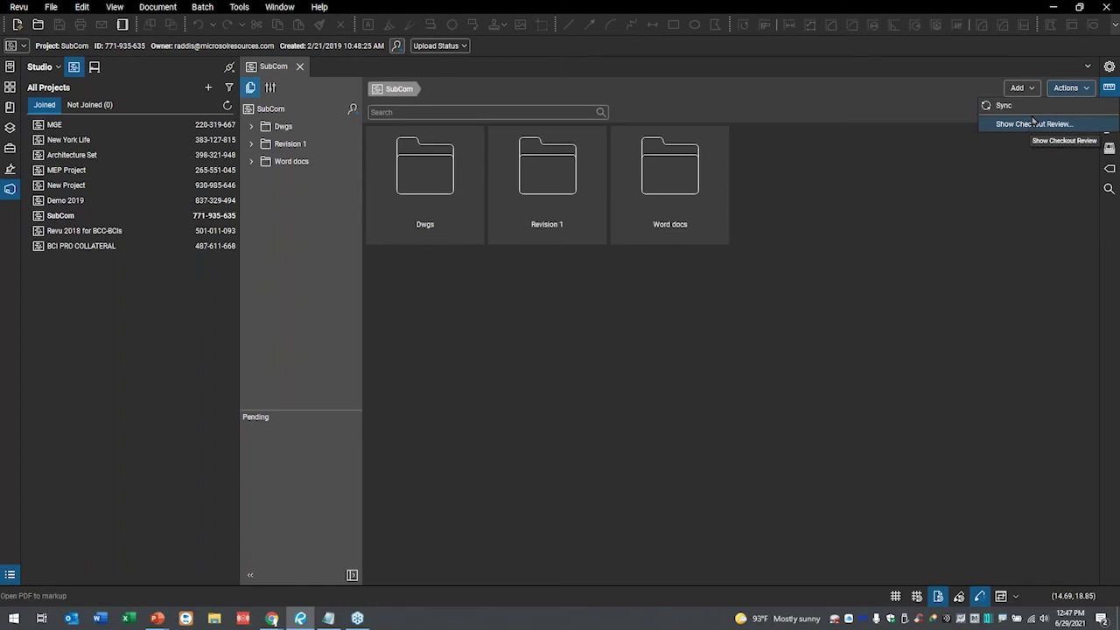
click(1029, 88)
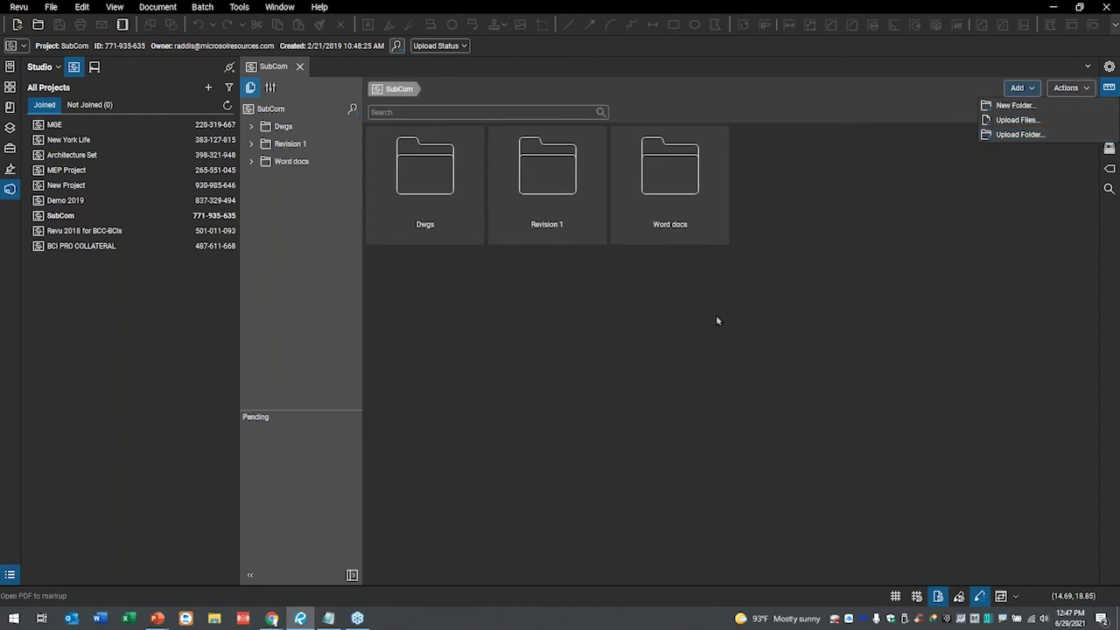
click(577, 343)
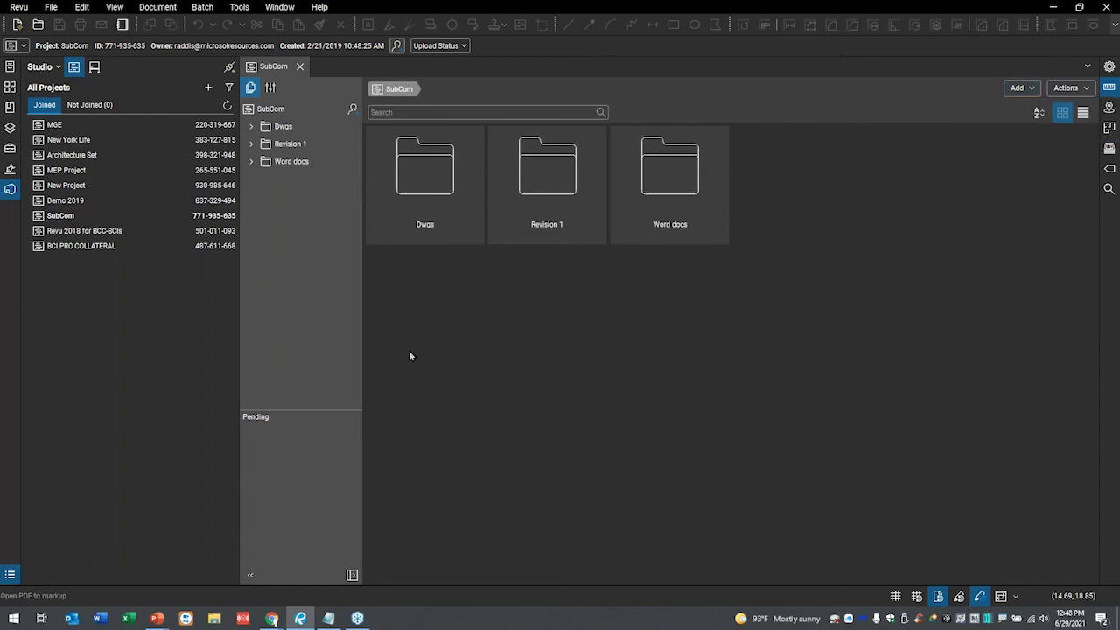
click(272, 89)
drag(529, 195, 758, 202)
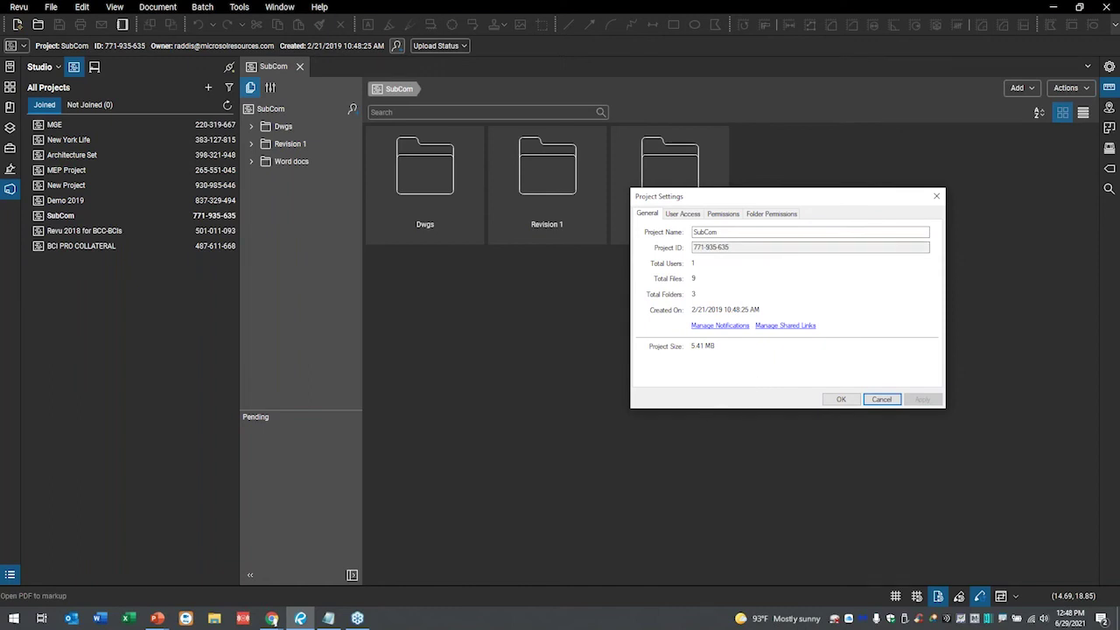
drag(762, 197, 580, 141)
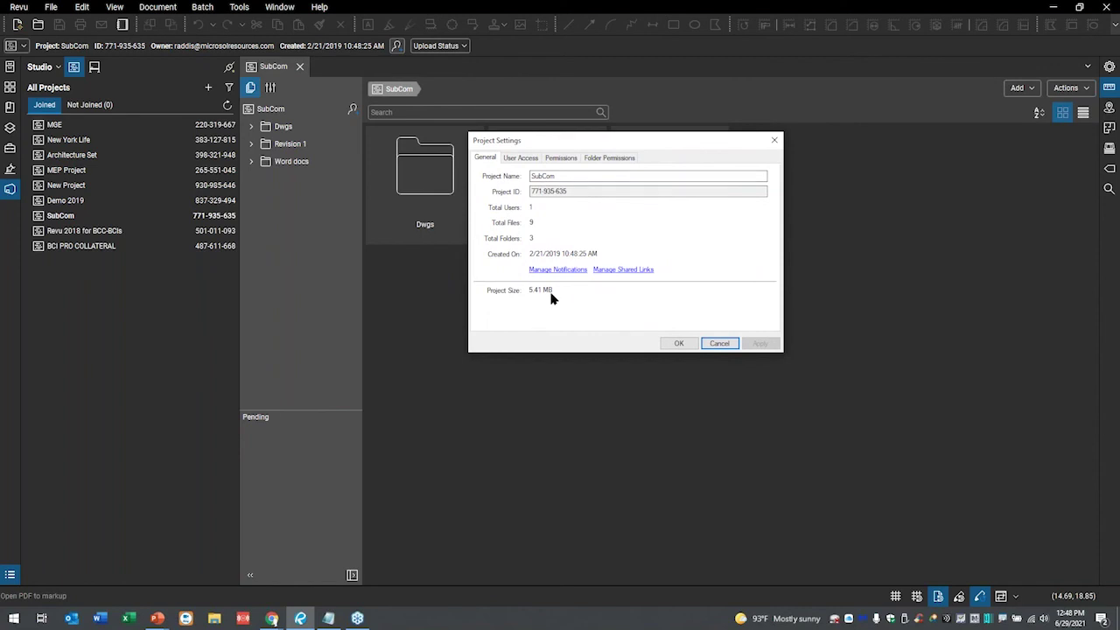
click(619, 271)
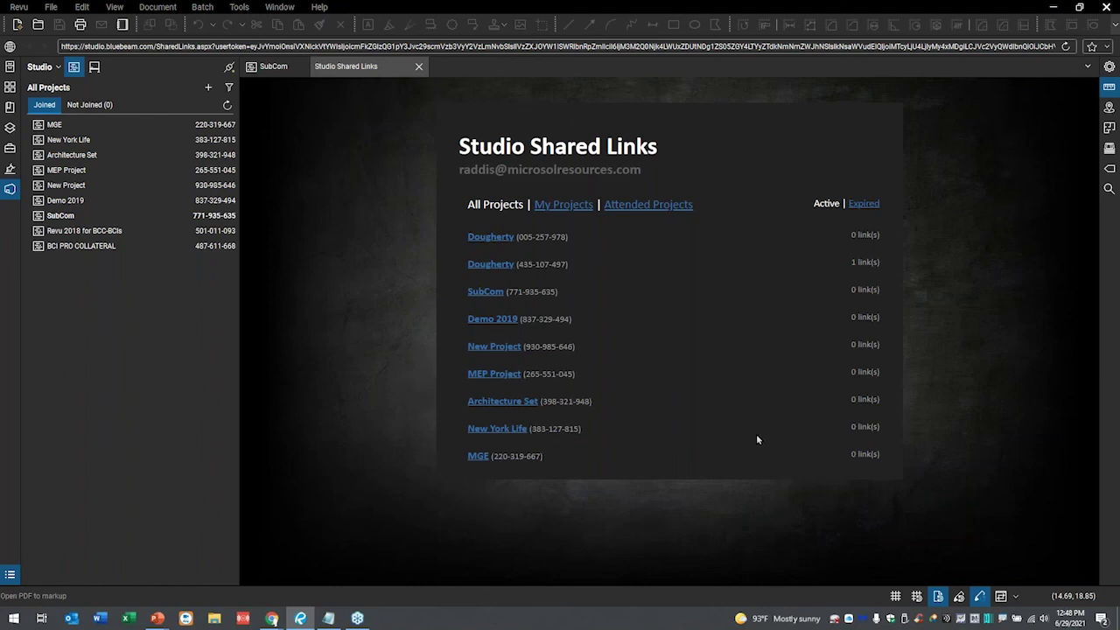
click(561, 204)
click(649, 205)
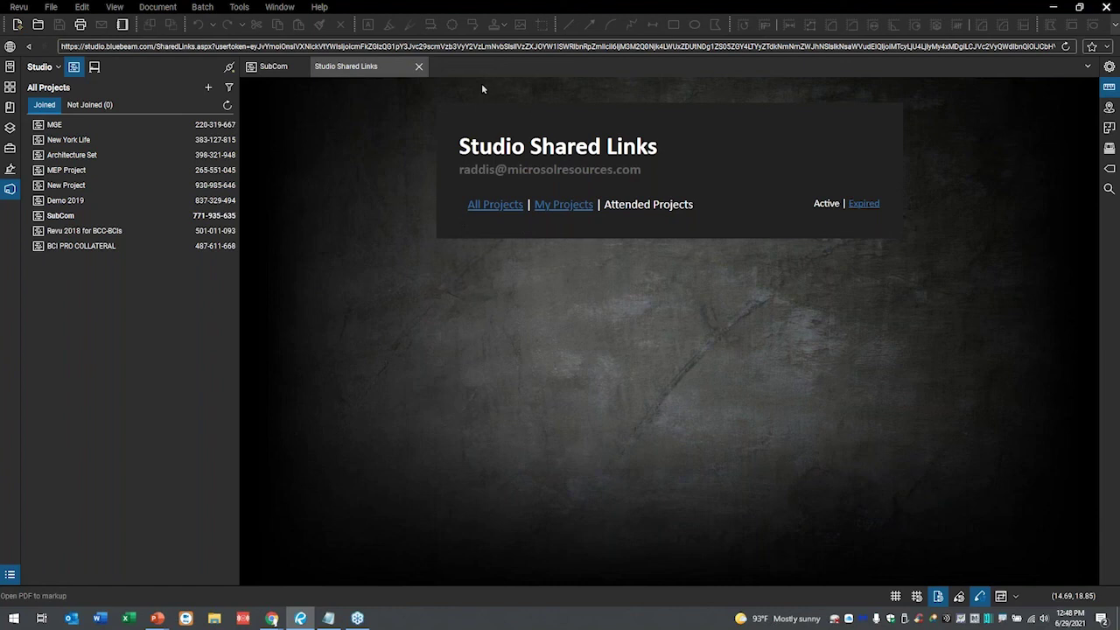
click(419, 68)
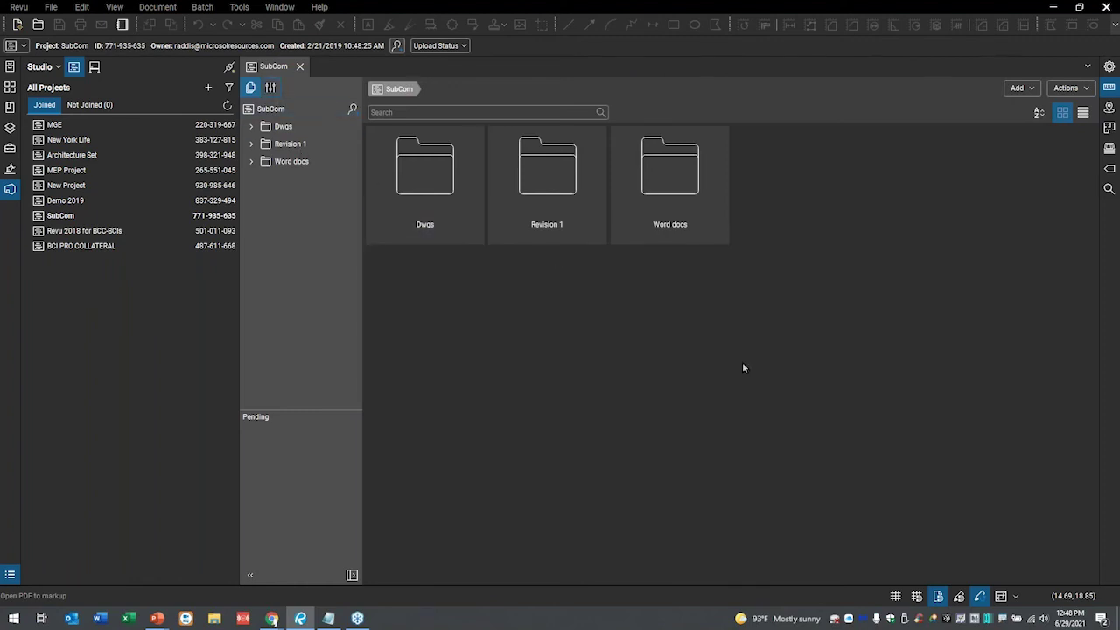
drag(542, 186, 695, 190)
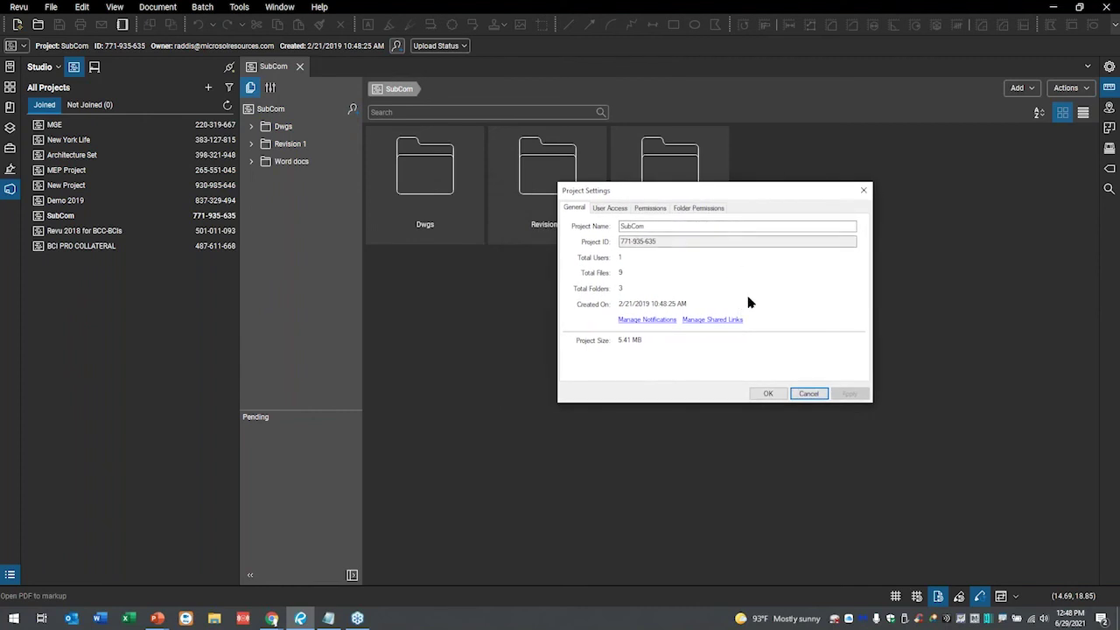
click(613, 210)
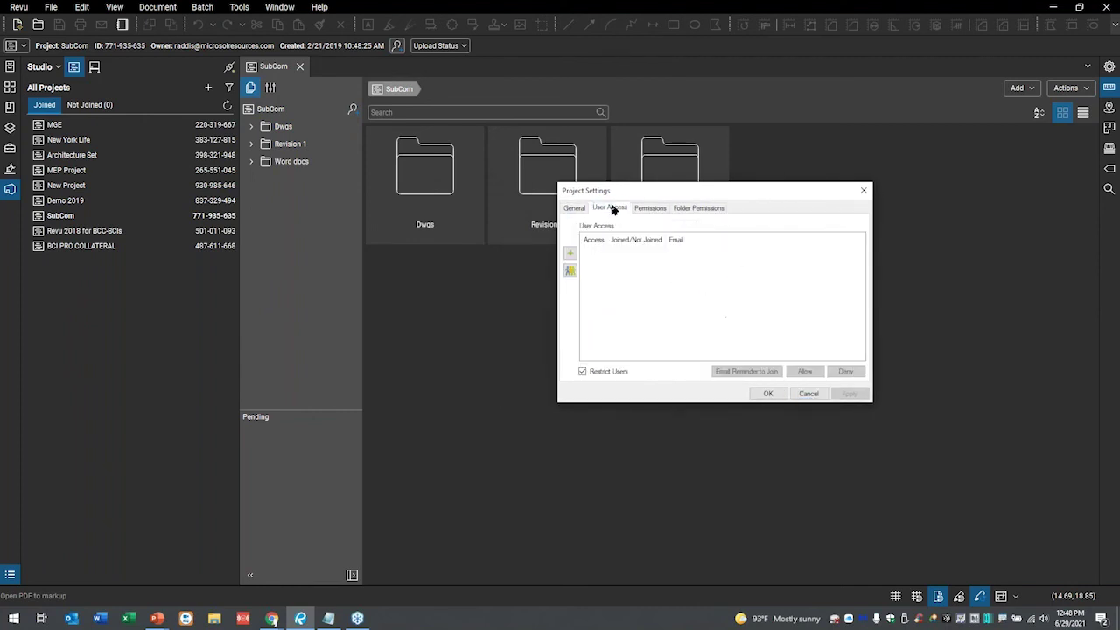
click(661, 212)
click(709, 210)
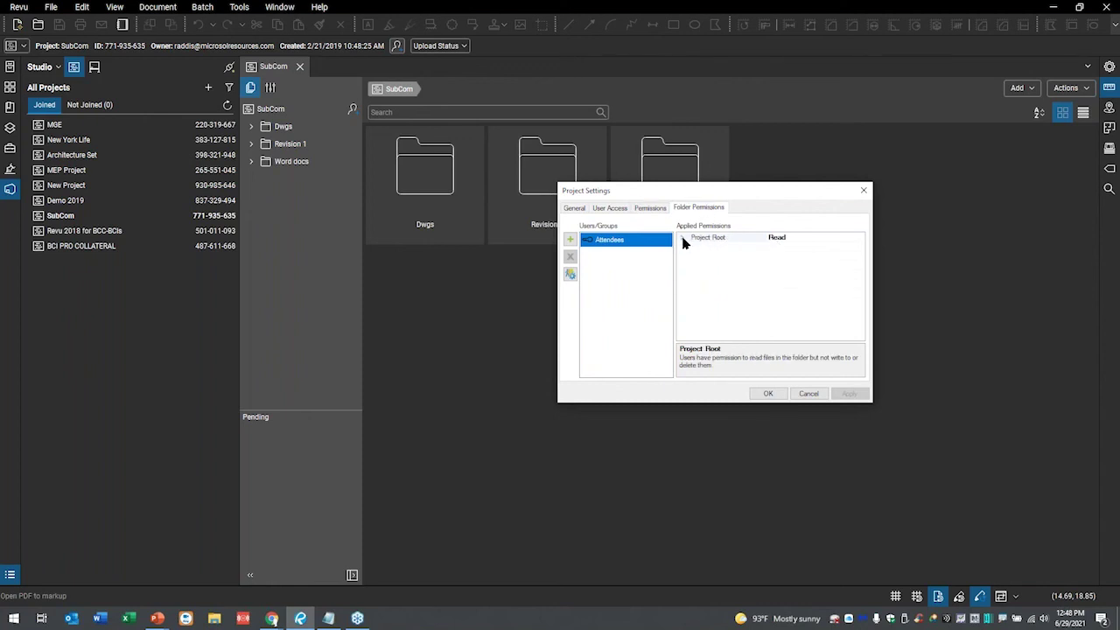
click(684, 239)
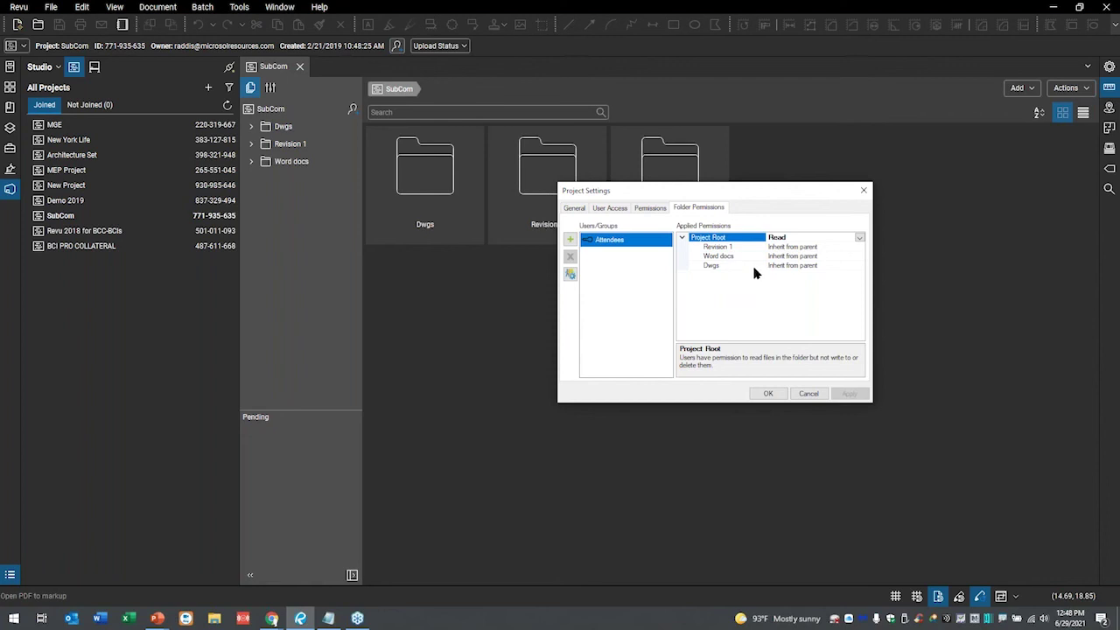
click(809, 394)
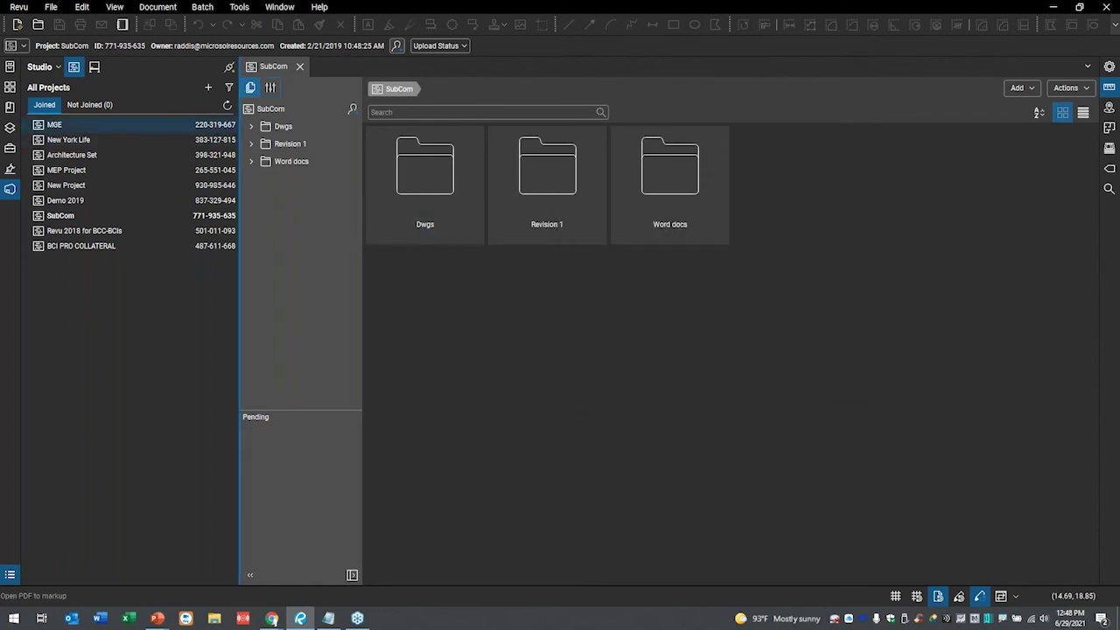
- Expand the Dwgs and Word docs folders and open Bluebeam Revu 2020.docx from Word docs
click(251, 126)
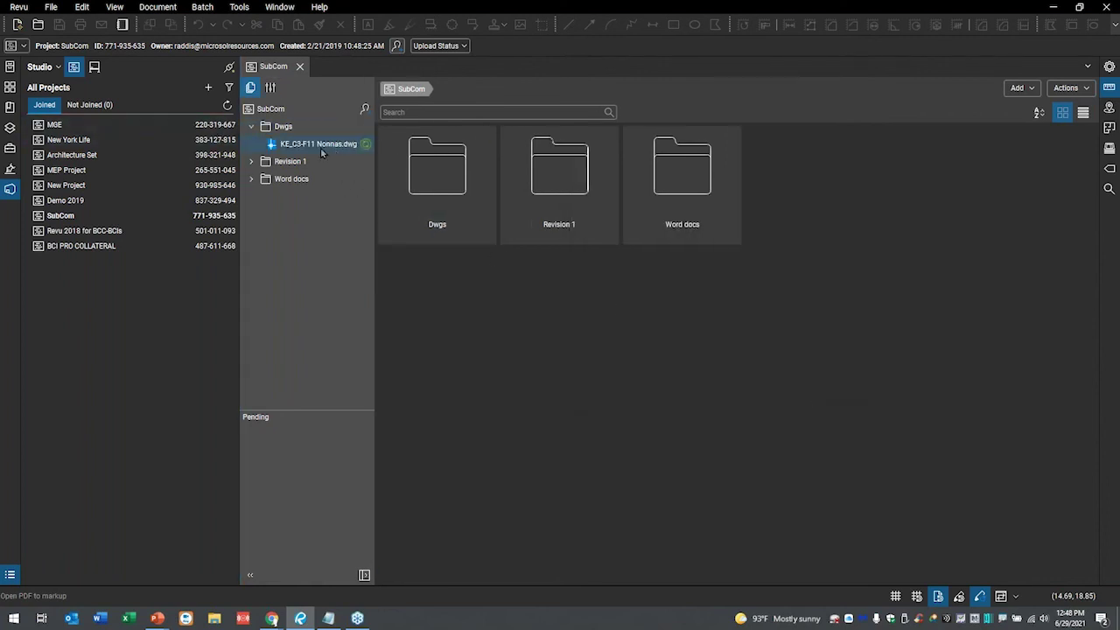
click(251, 179)
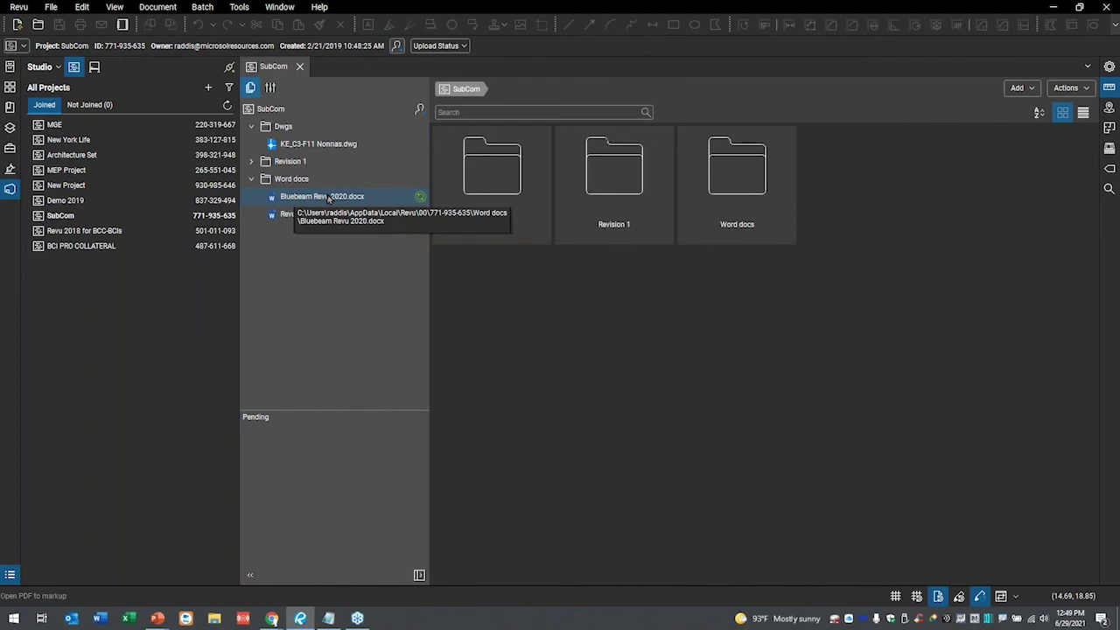
click(330, 199)
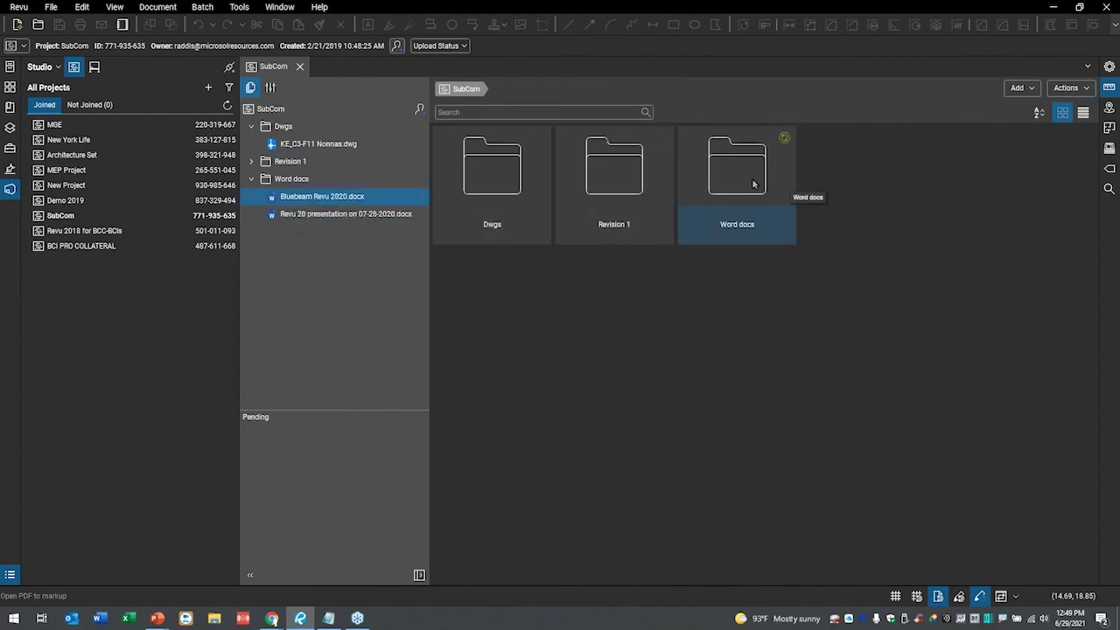
double_click(320, 203)
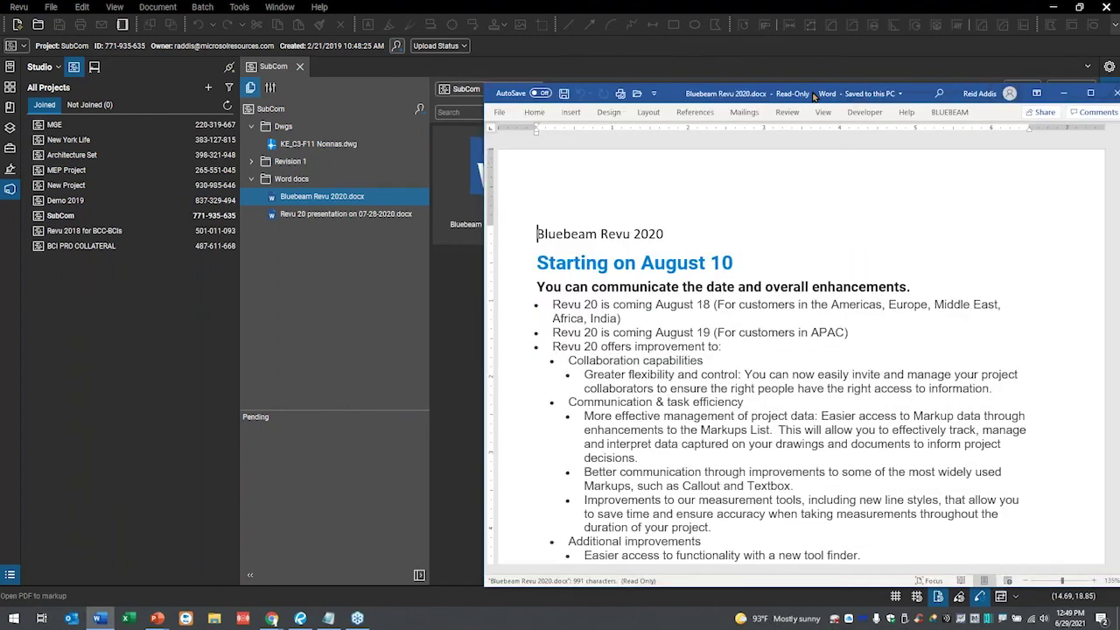
- Scroll through the read-only Bluebeam Revu 2020 announcement, then close Word
scroll(670, 289, down, 5)
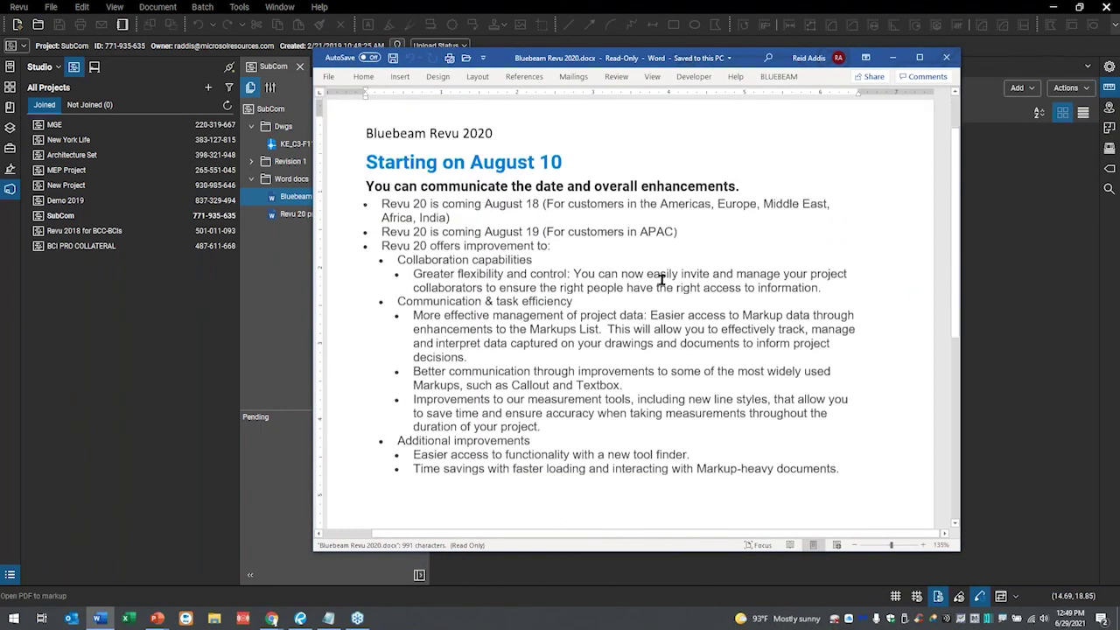
scroll(669, 315, up, 3)
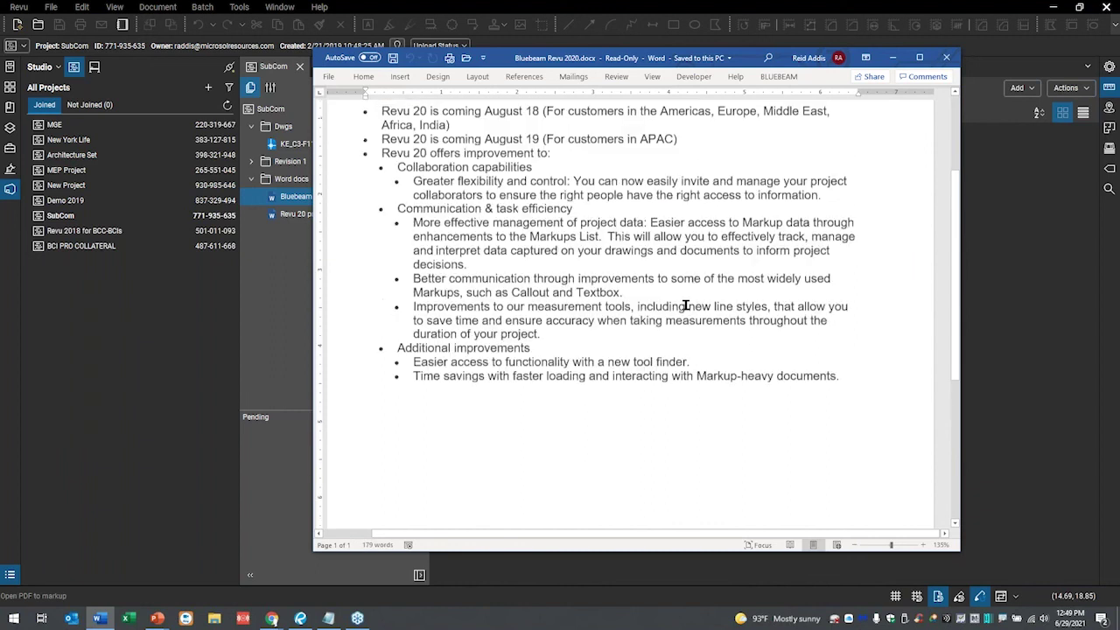
click(945, 58)
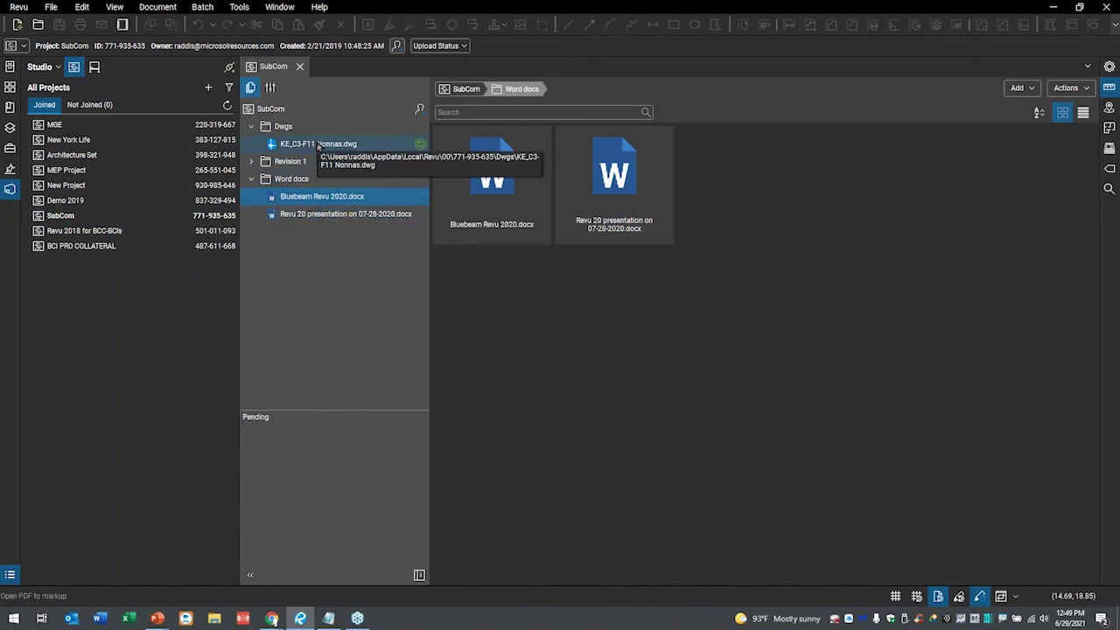
- Collapse Word docs, show Revision 1 as thumbnails, and open A1.1.2 - 1ST FLOOR PLAN - NORTH_REV 1.pdf's context menu
click(251, 178)
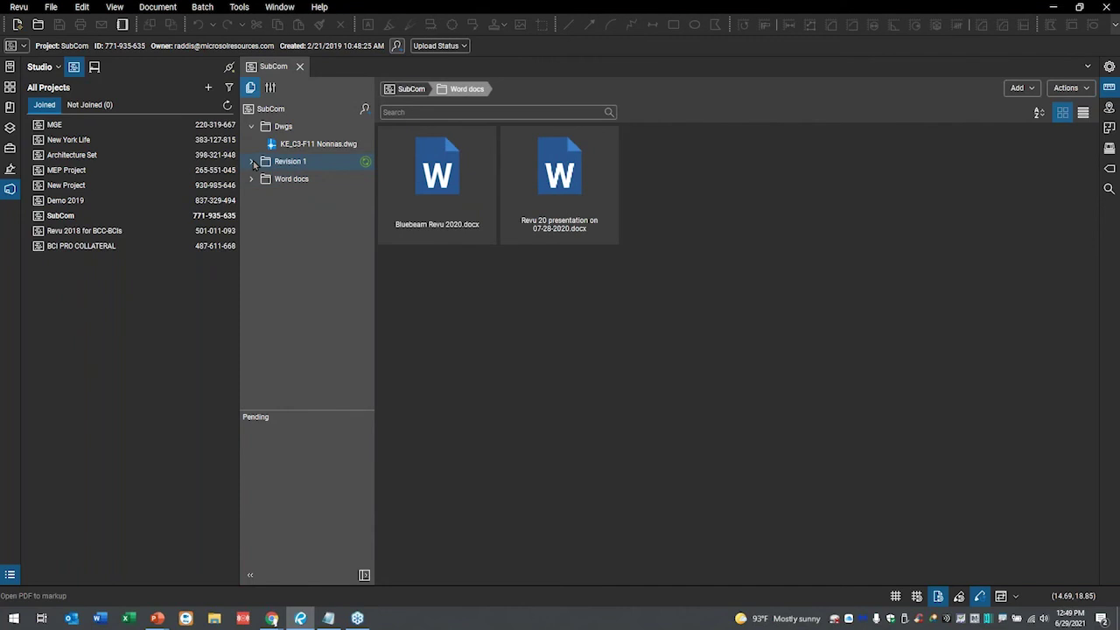
click(252, 162)
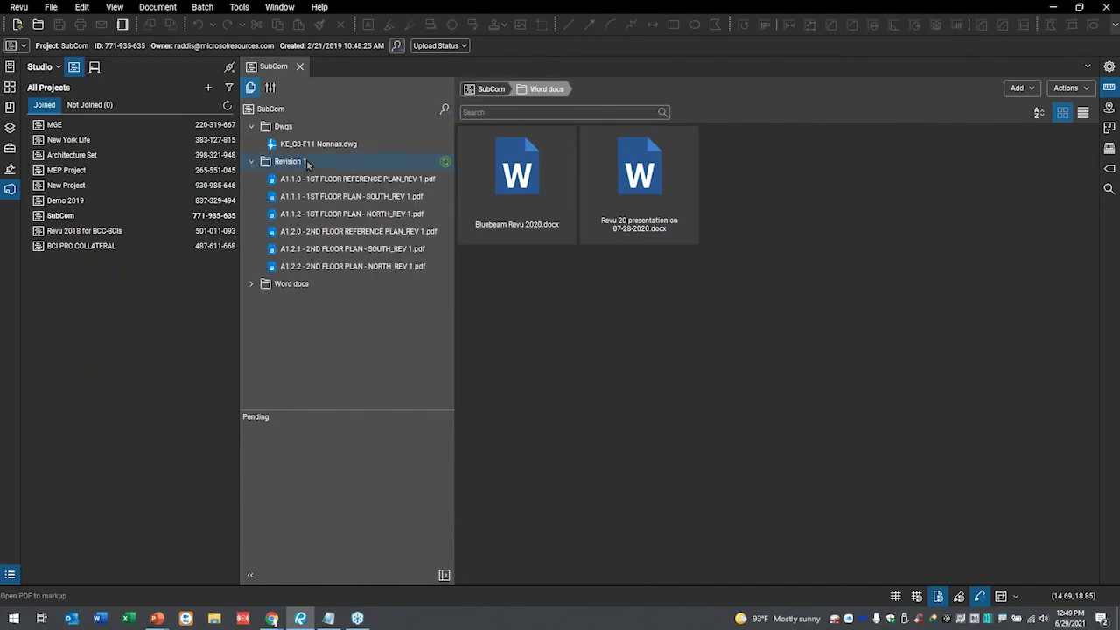
double_click(306, 161)
click(729, 236)
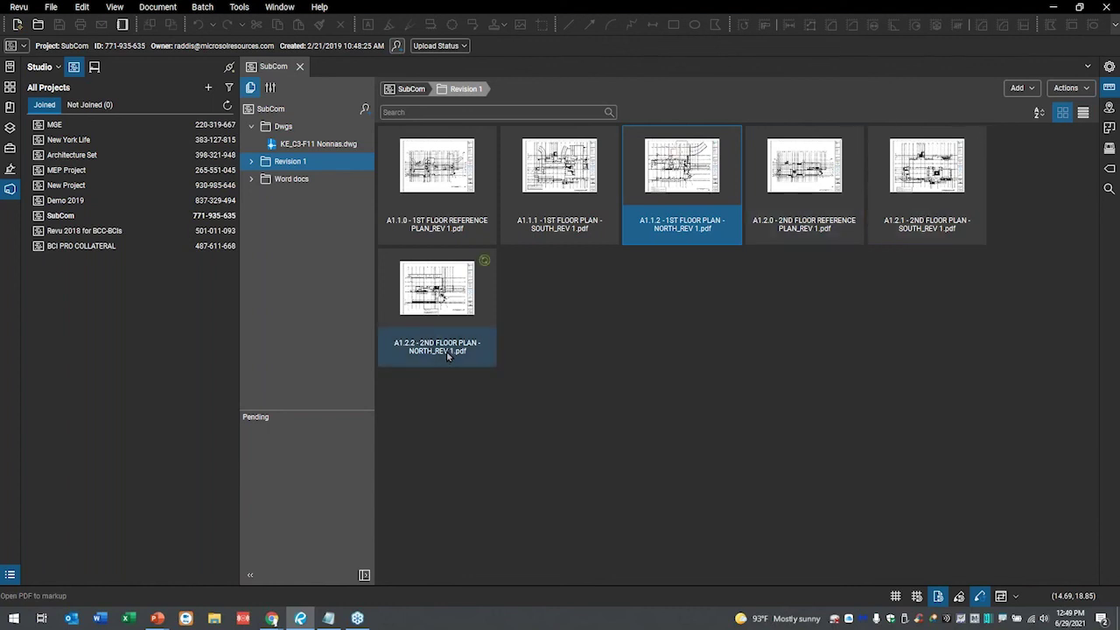
right_click(683, 173)
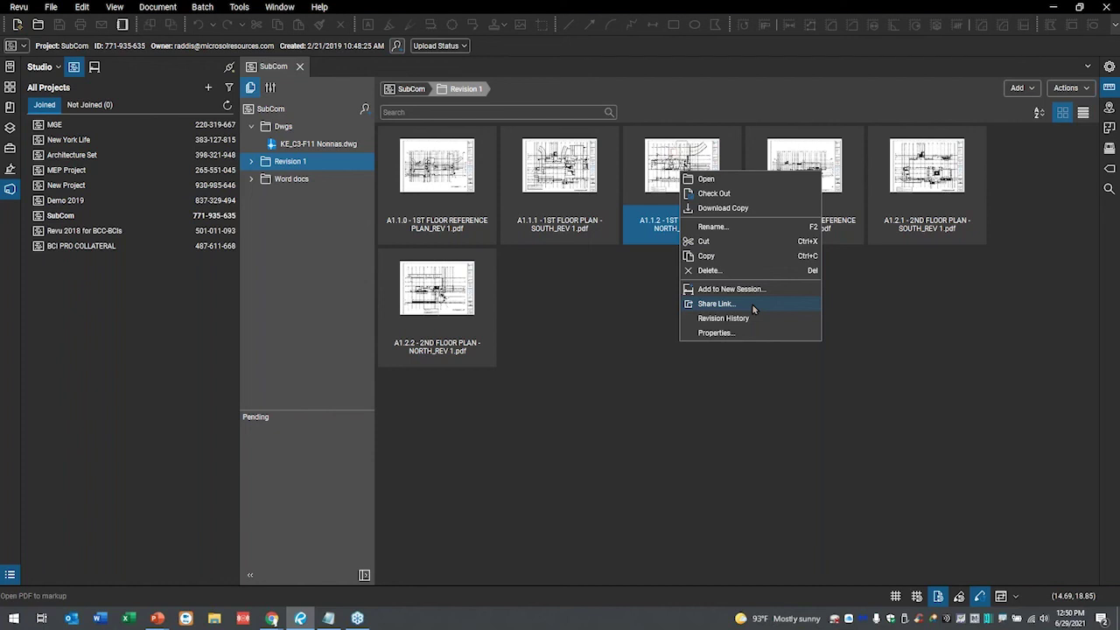
- Open the A1.1.2 floor plan without split view, try a red arrow, undo it, and close
click(619, 290)
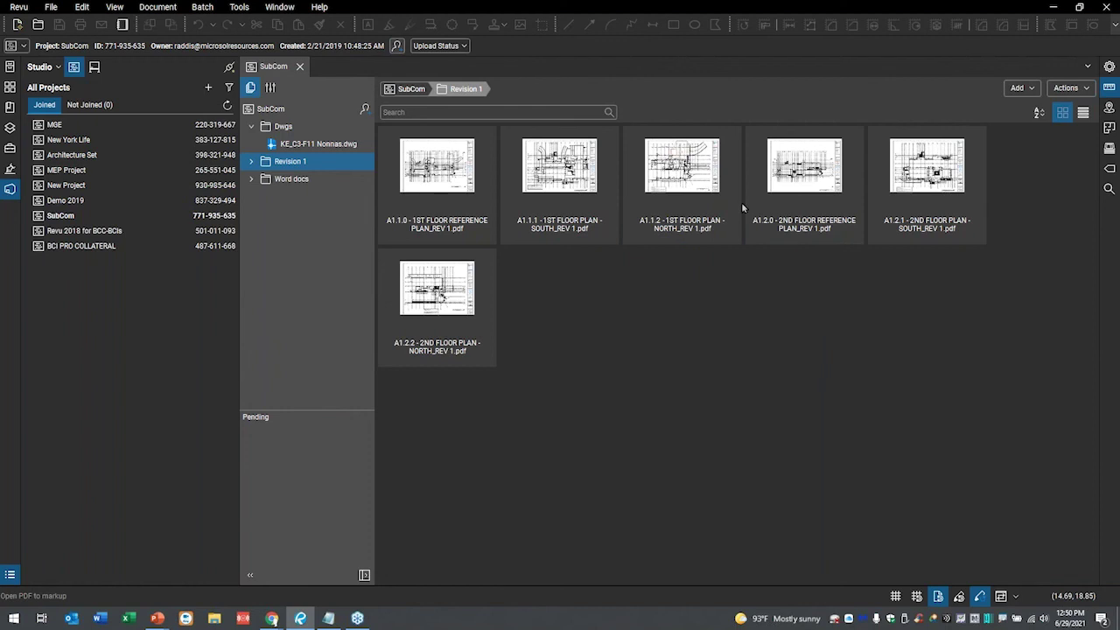
double_click(705, 176)
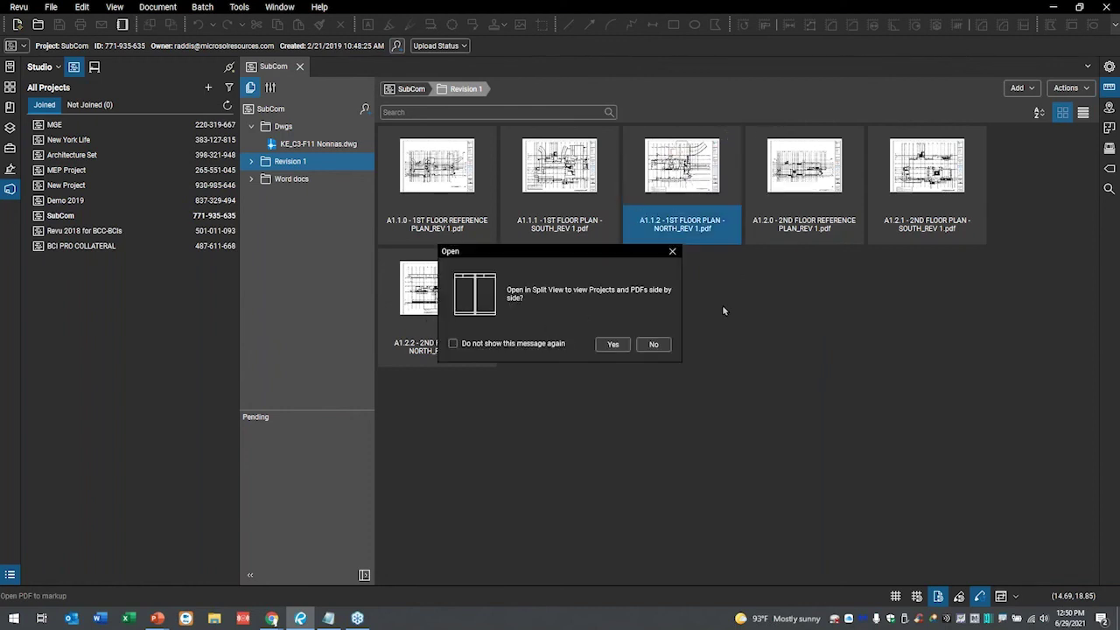
click(667, 347)
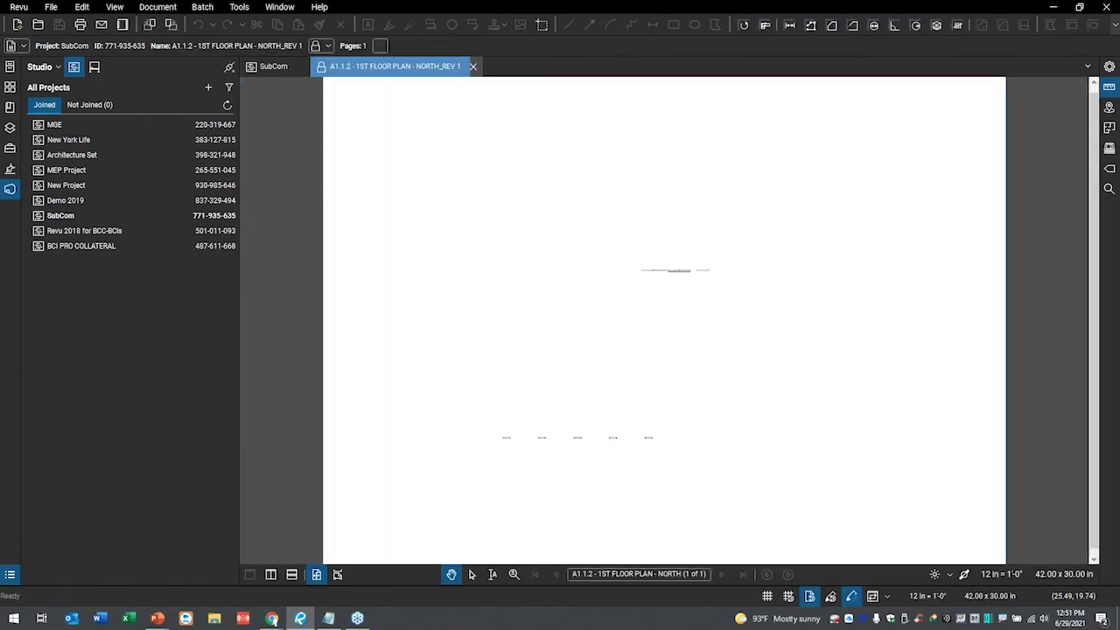
scroll(711, 356, up, 7)
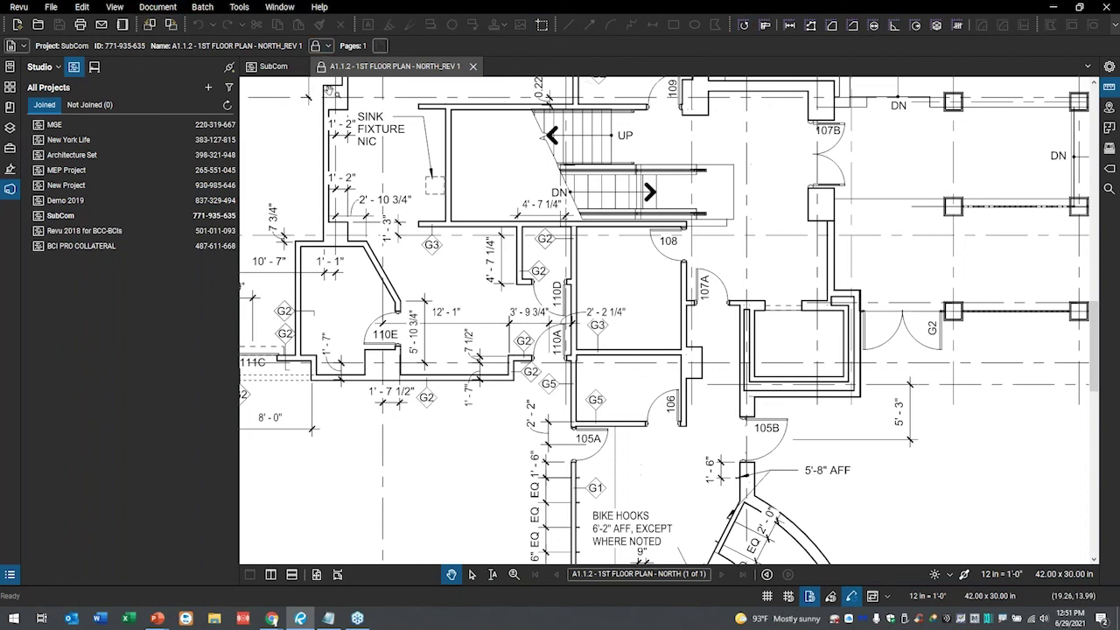
drag(326, 81, 417, 240)
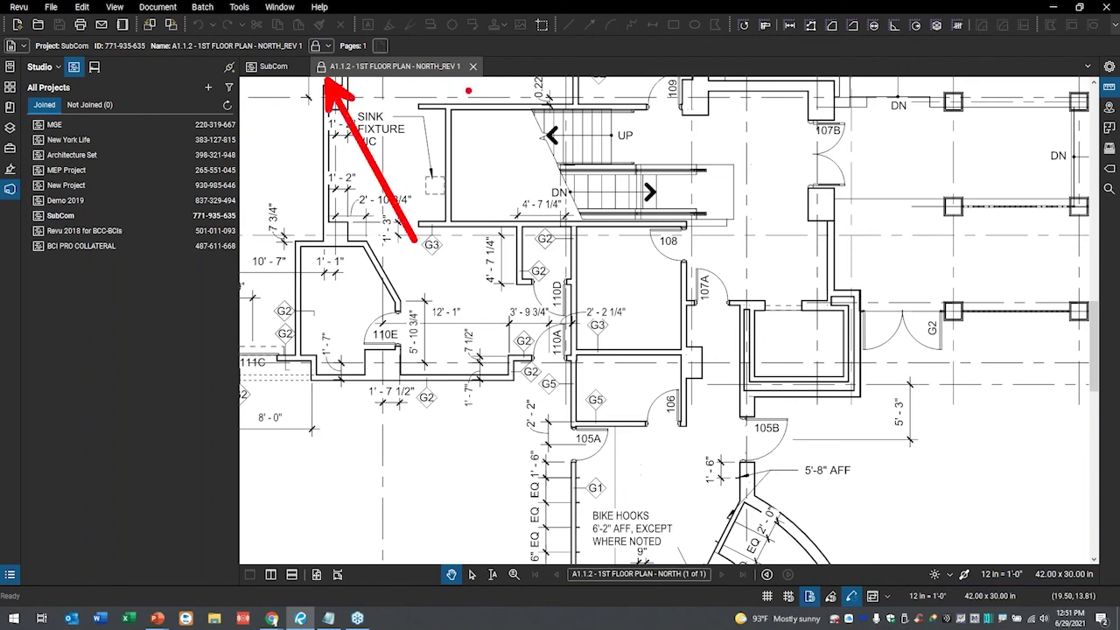
key(ctrl+z)
click(473, 67)
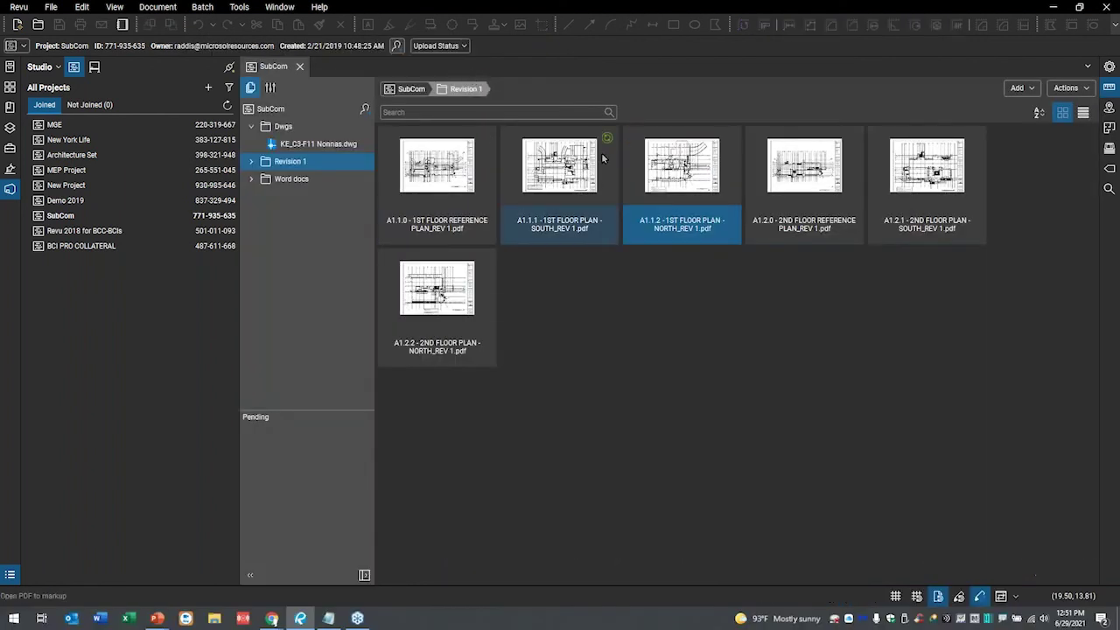
- Check out A1.1.2, open and close it, check it in as a minor version, then reopen it
right_click(691, 157)
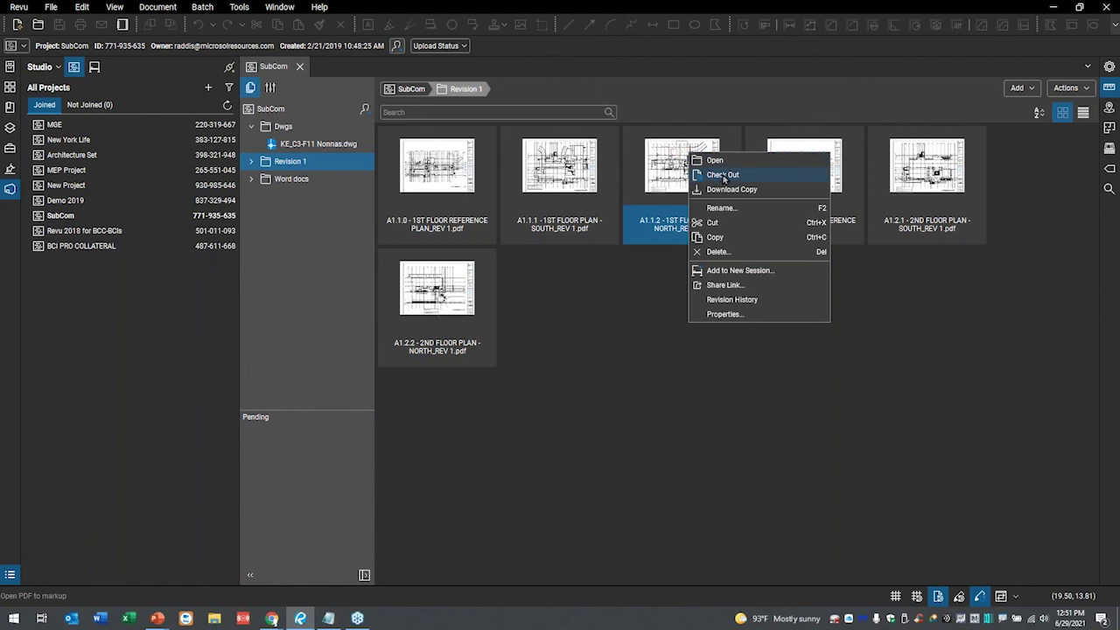
click(723, 175)
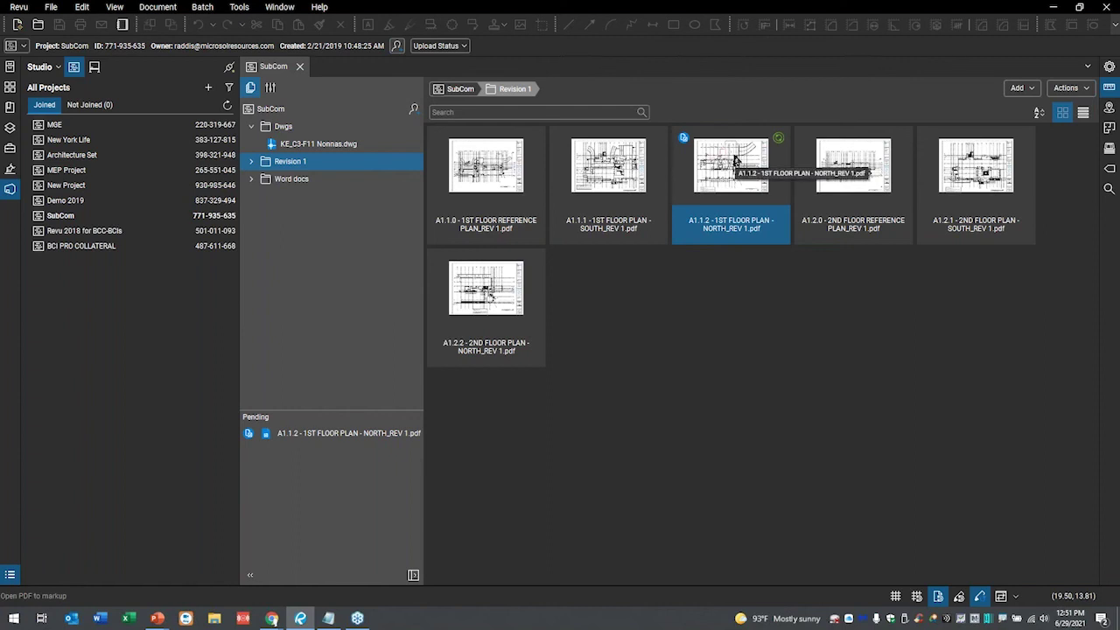
double_click(735, 160)
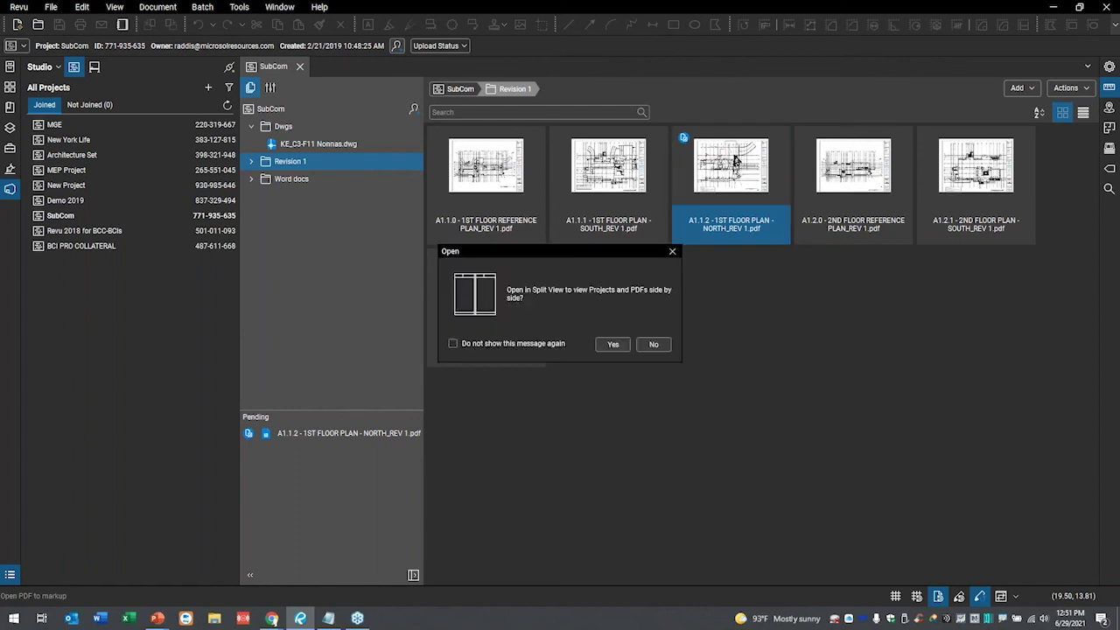
click(655, 344)
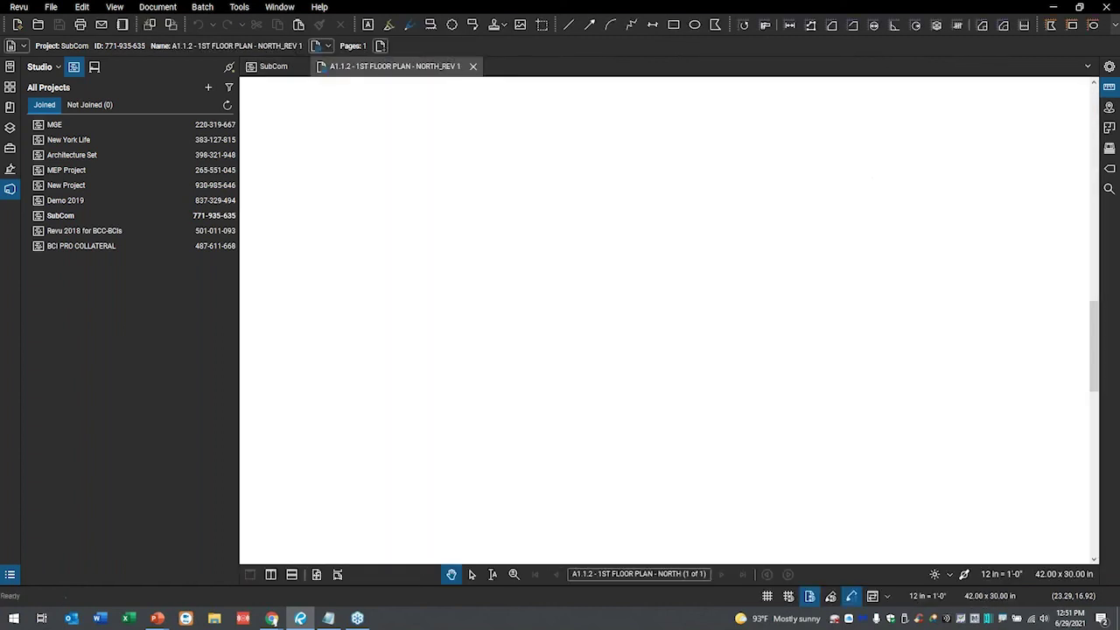
click(472, 68)
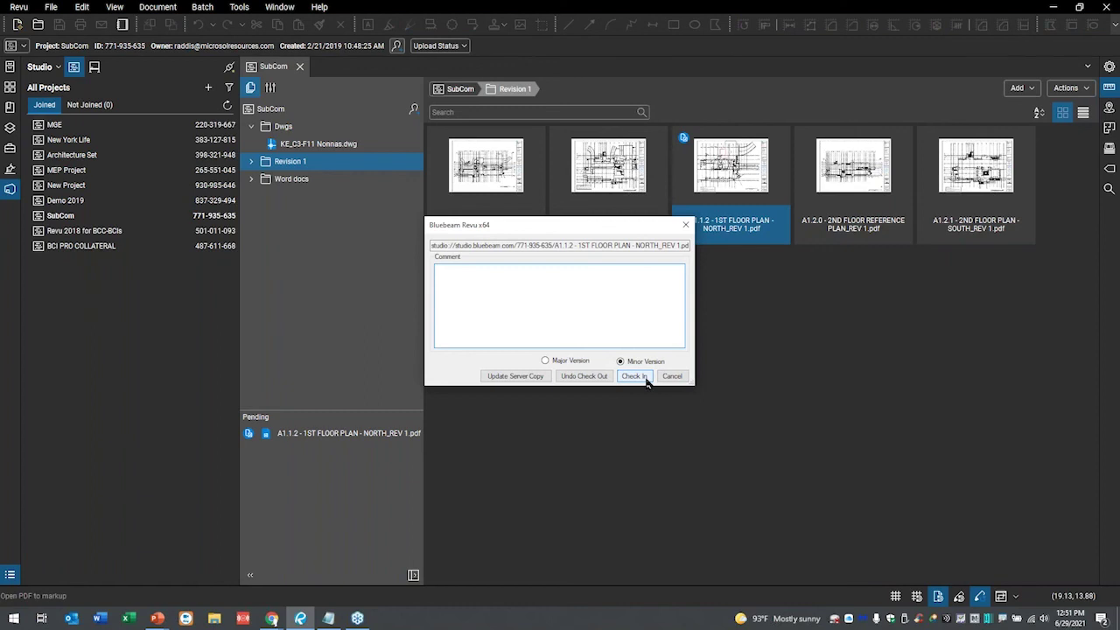
click(635, 377)
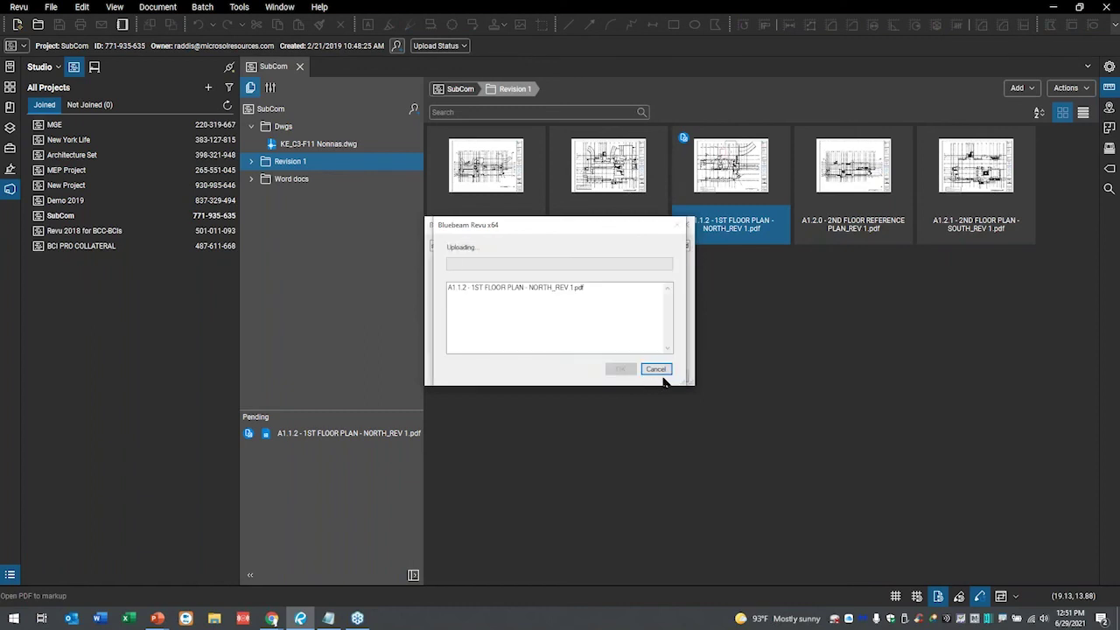
double_click(688, 169)
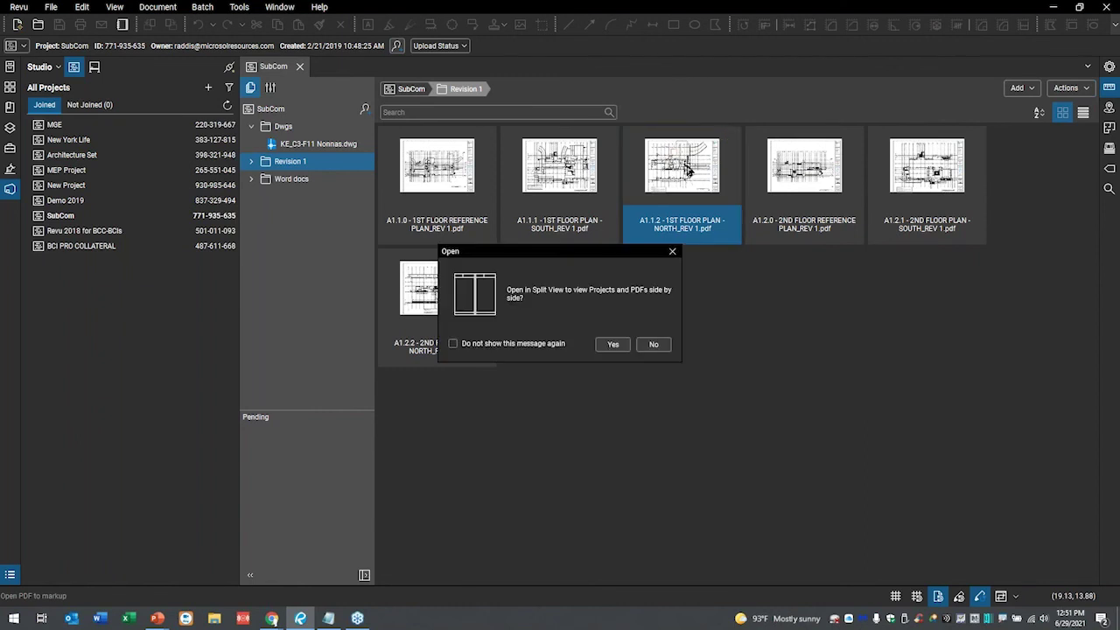
click(653, 344)
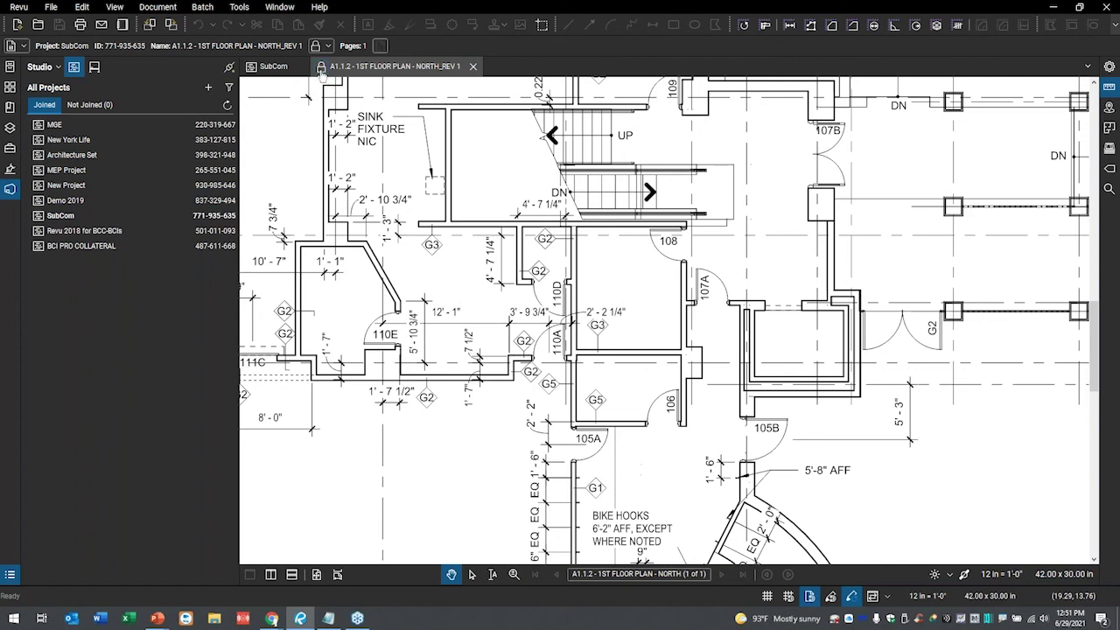
- Check out the open floor plan and draw a red revision cloud around central stair 108
click(321, 75)
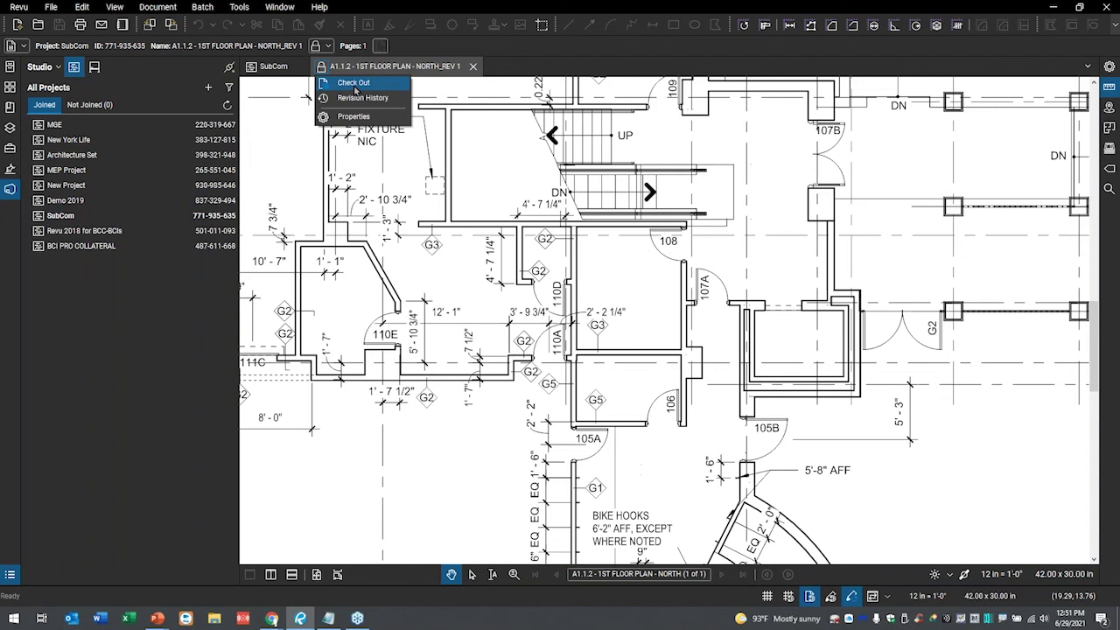
click(354, 84)
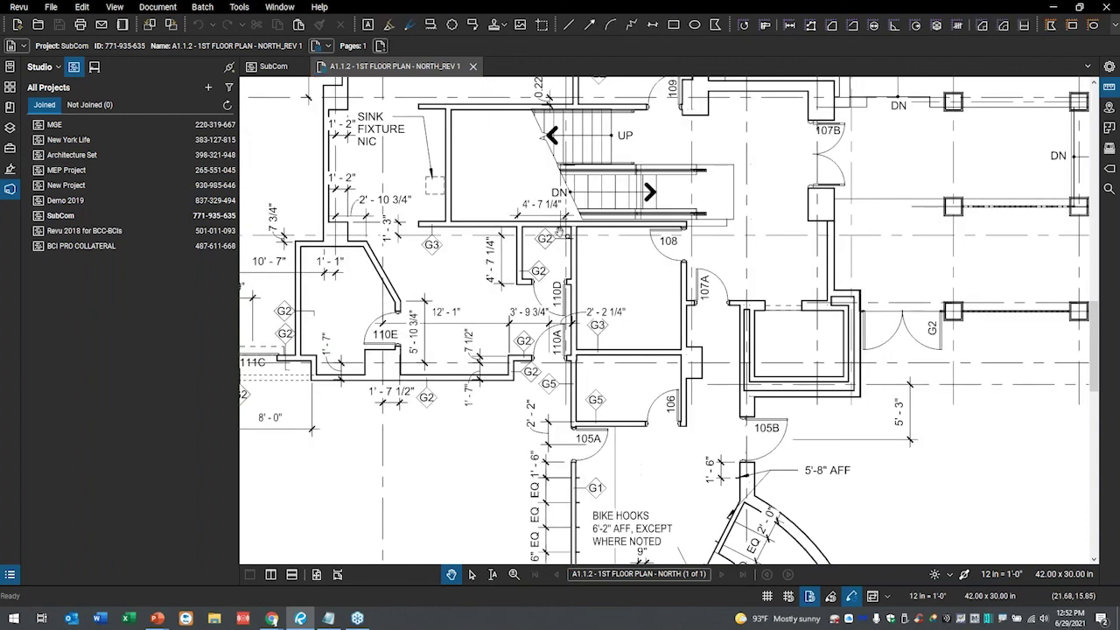
click(452, 24)
drag(627, 151, 753, 284)
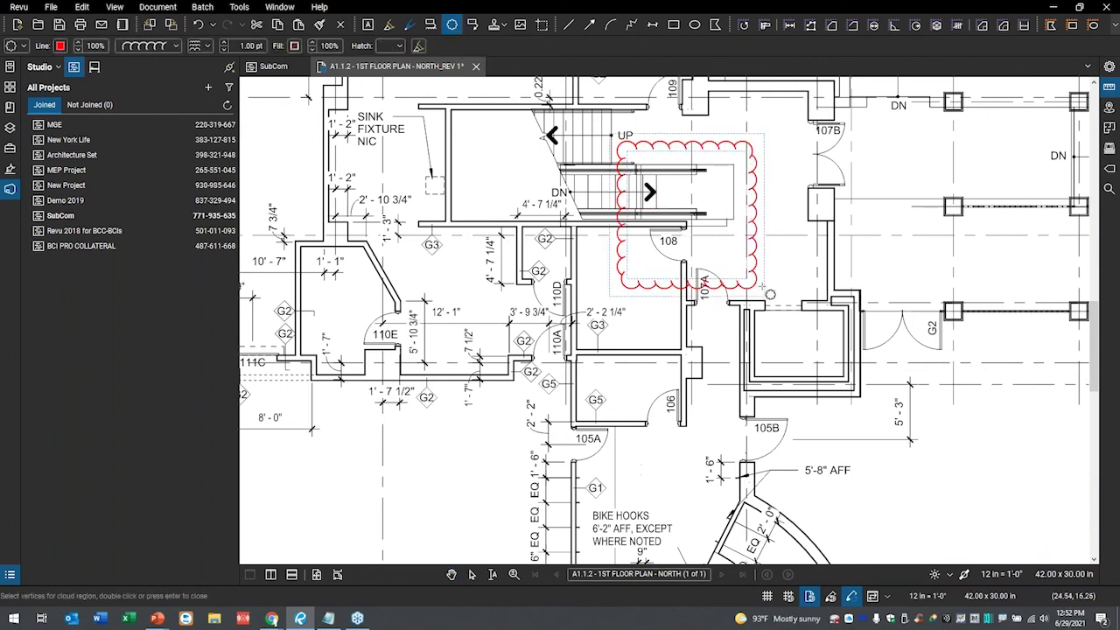
- Use the Tool Chest Flooring style to cloud rooms 110D/110A and the room near 105B in orange
click(11, 150)
scroll(63, 362, down, 5)
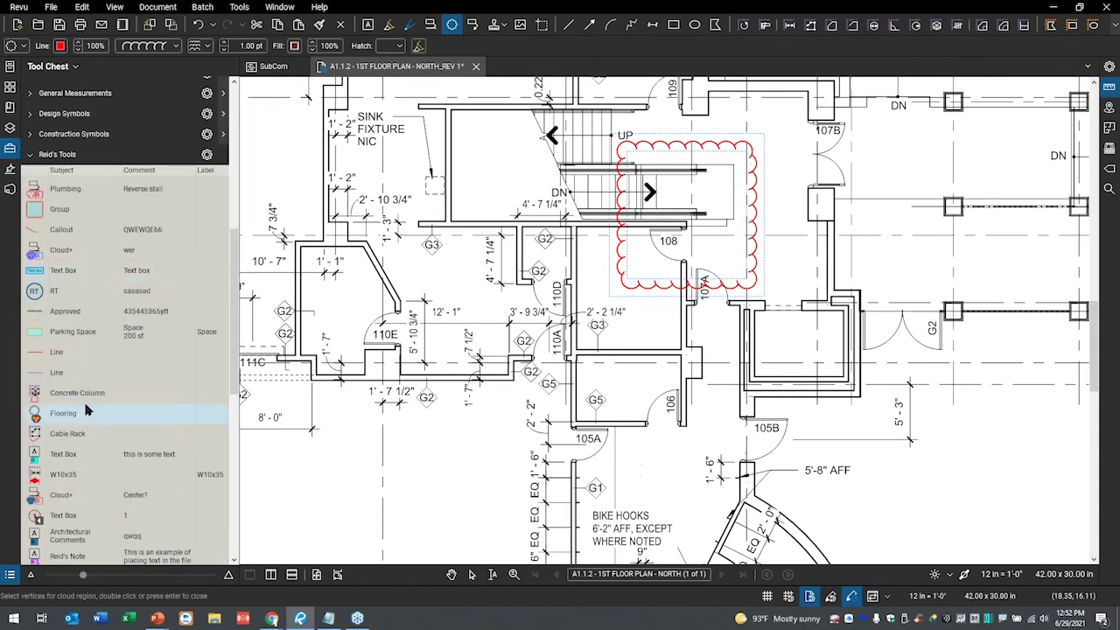
scroll(64, 376, down, 5)
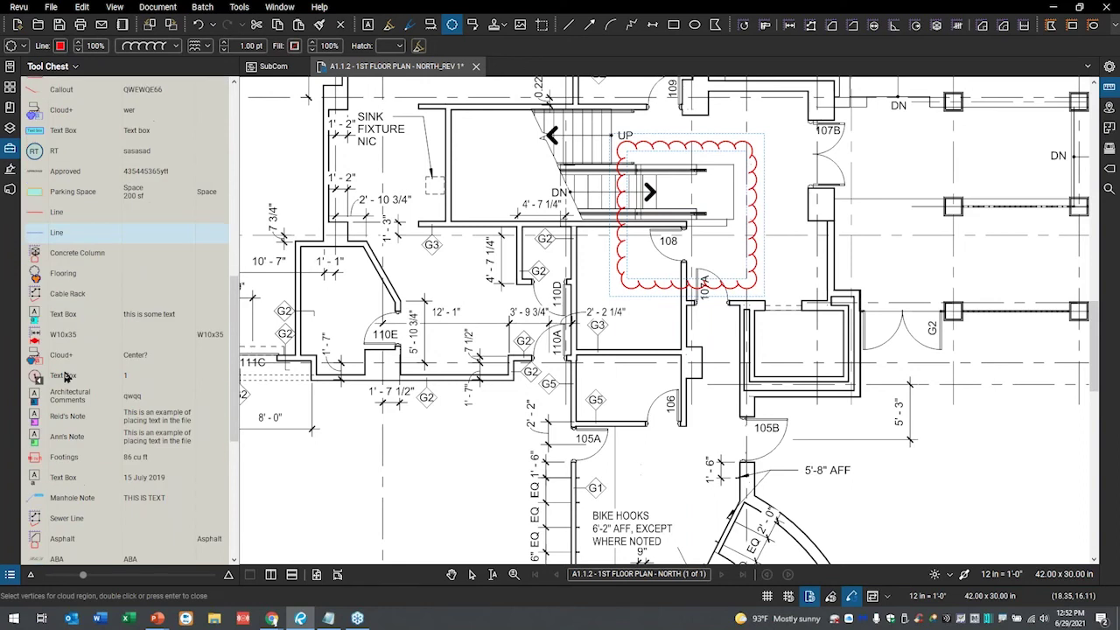
scroll(66, 377, down, 4)
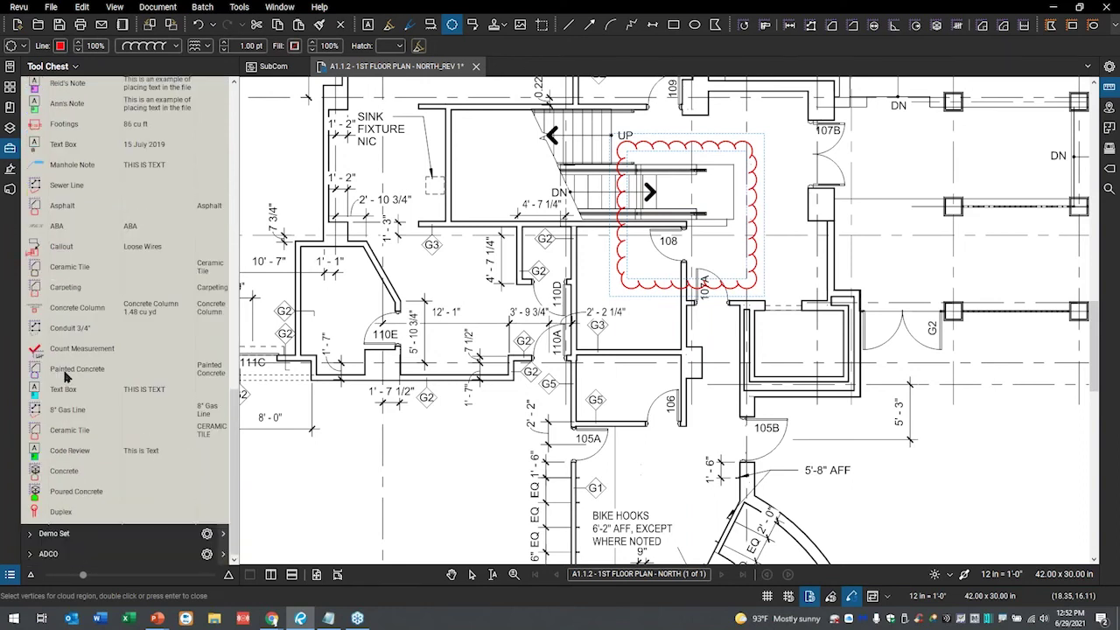
scroll(60, 371, up, 5)
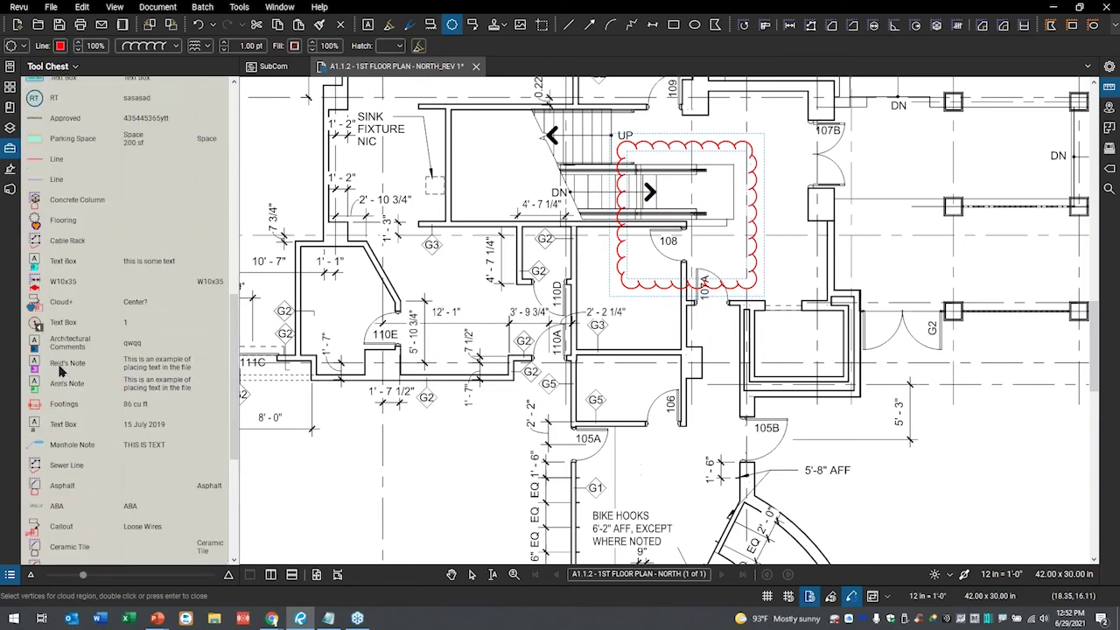
click(35, 225)
drag(530, 266, 626, 376)
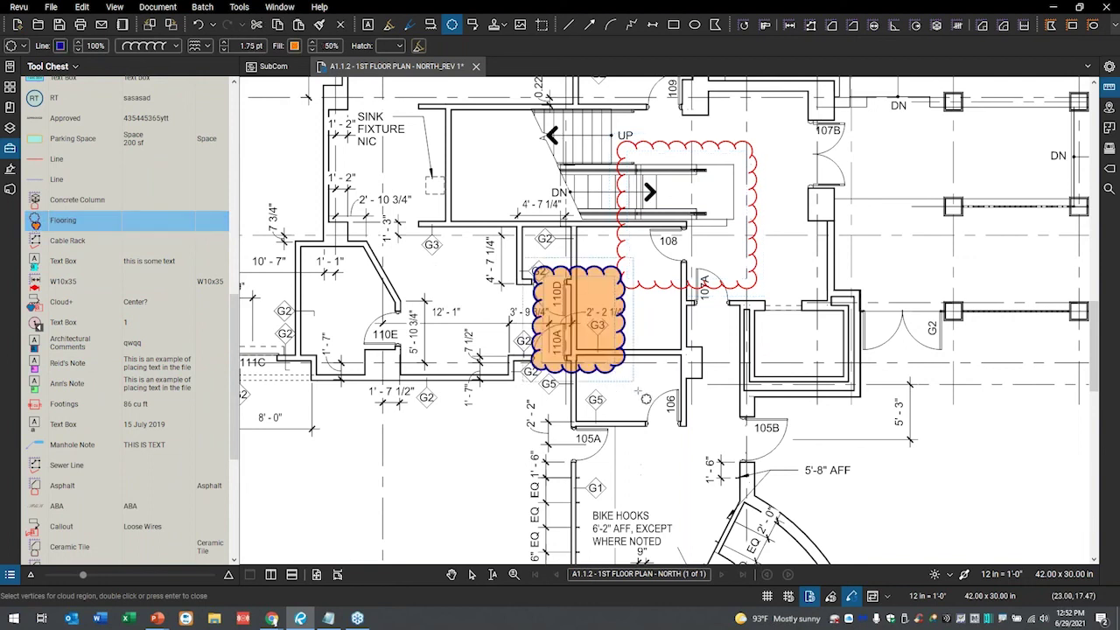
drag(773, 354, 879, 444)
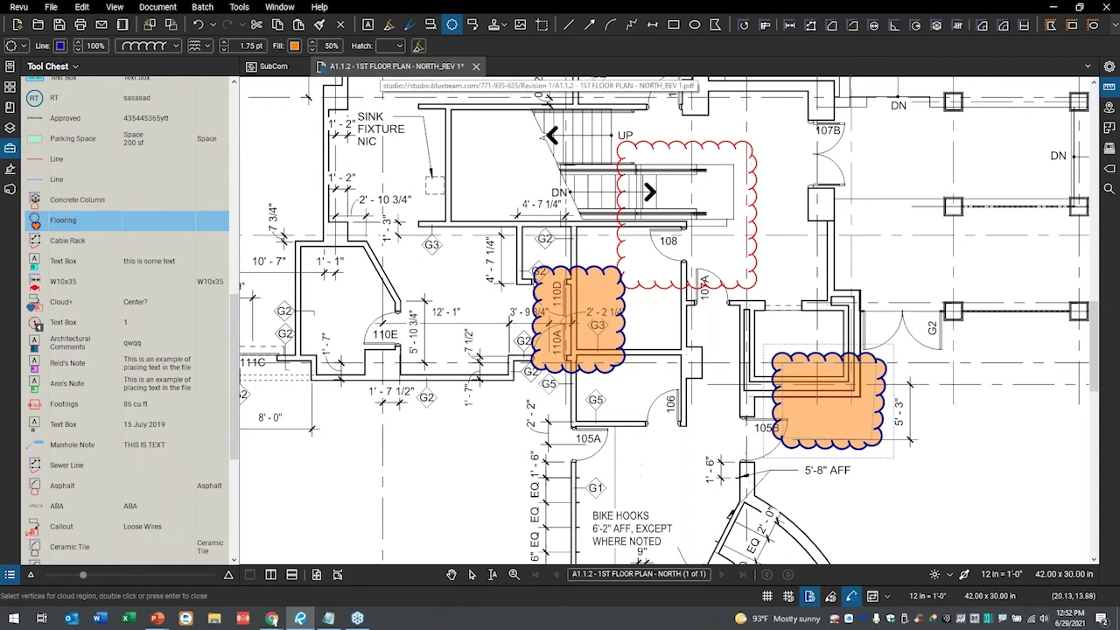
click(6, 153)
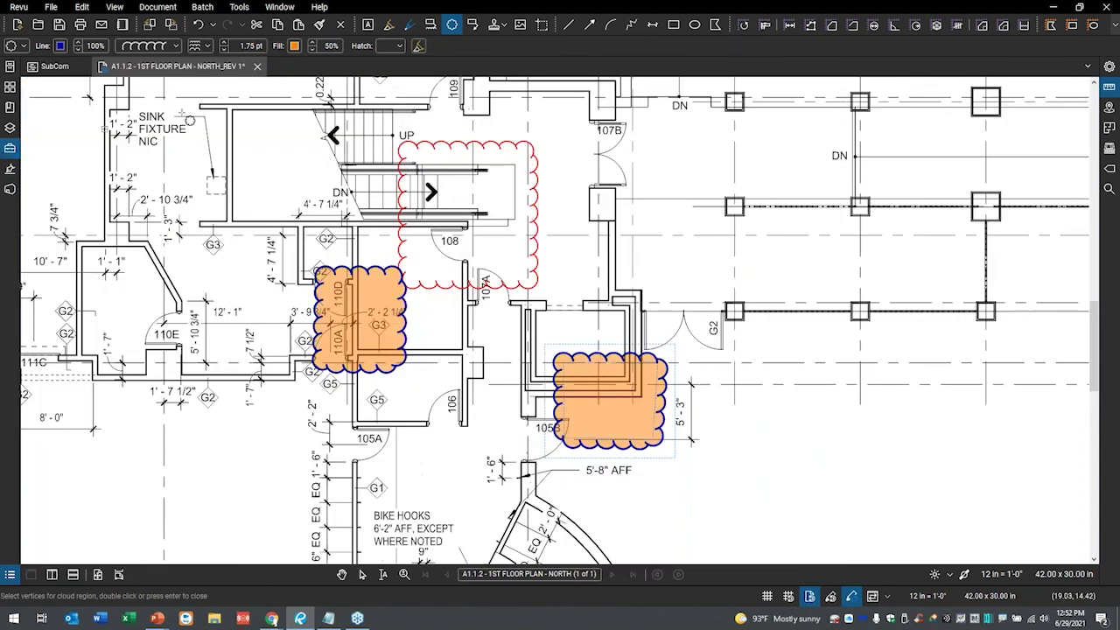
- Save the clouded A1.1.2 plan, check it in with comment 'added some clouds', and show Studio projects
click(257, 68)
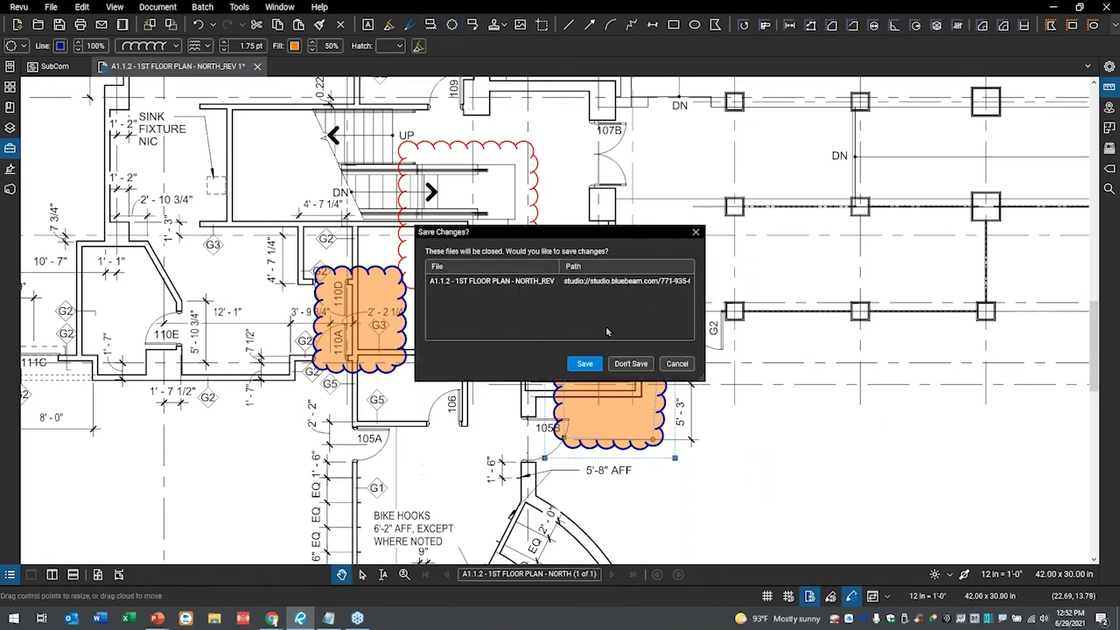
click(587, 364)
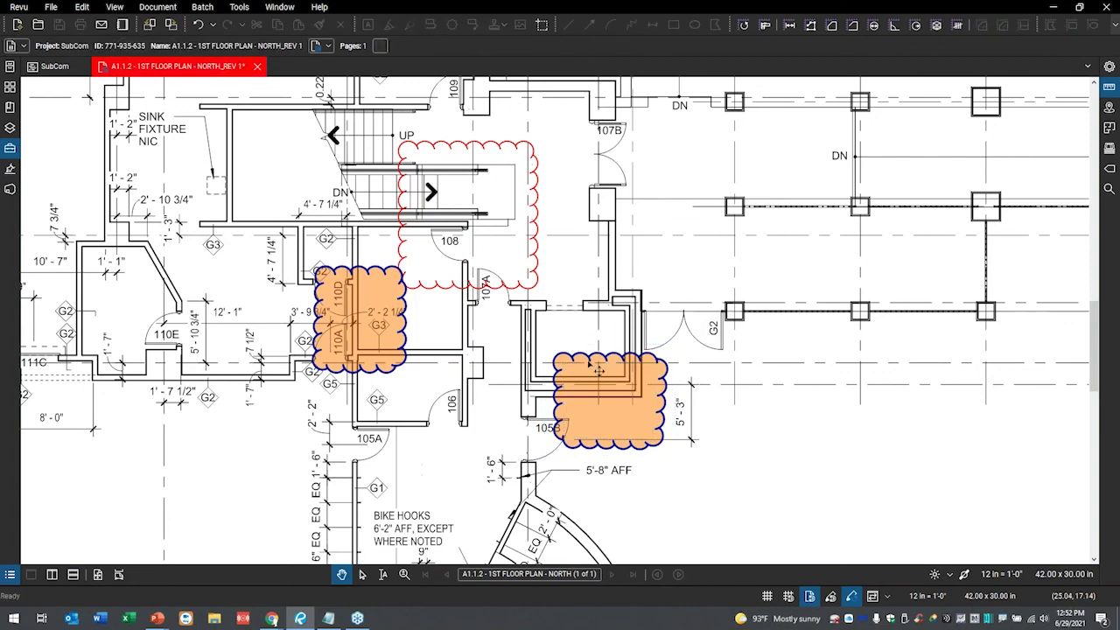
text(a)
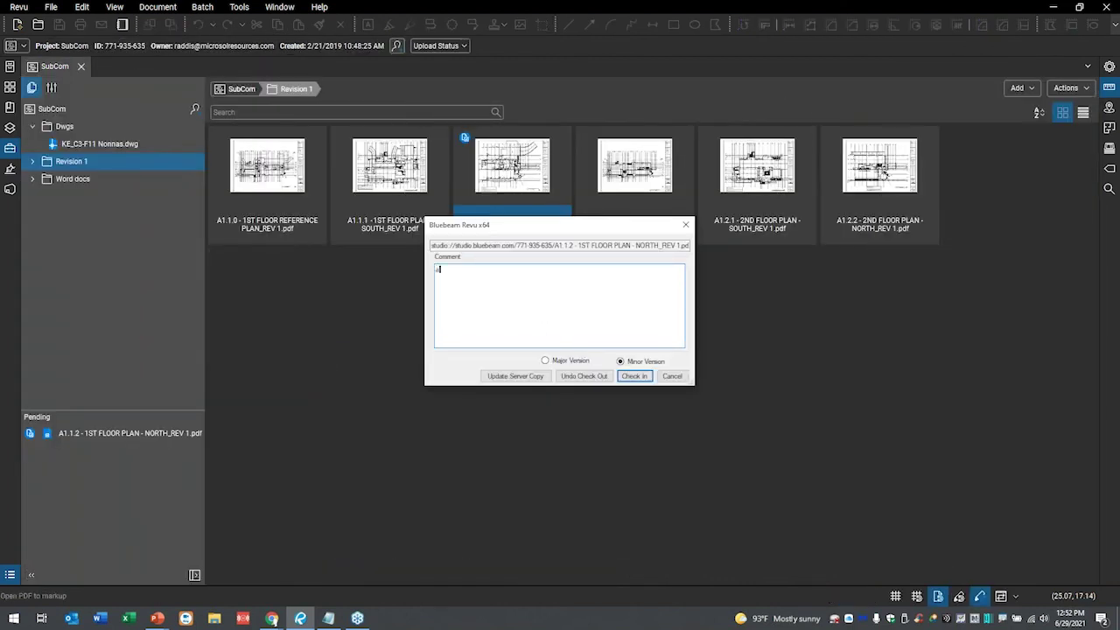
text(dded some clouds)
click(635, 376)
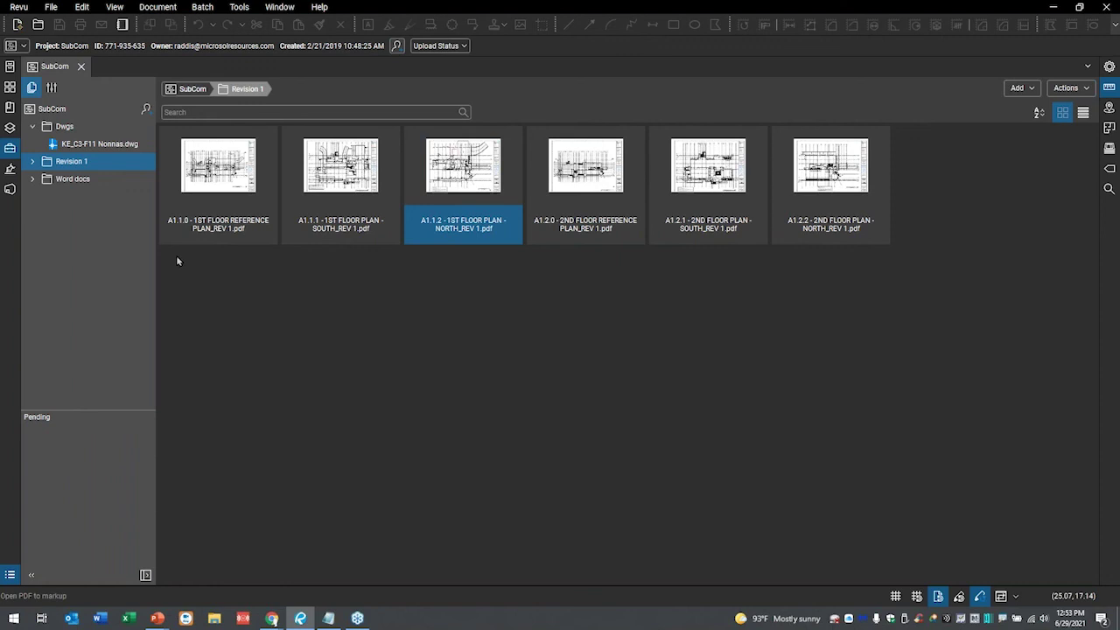
click(9, 191)
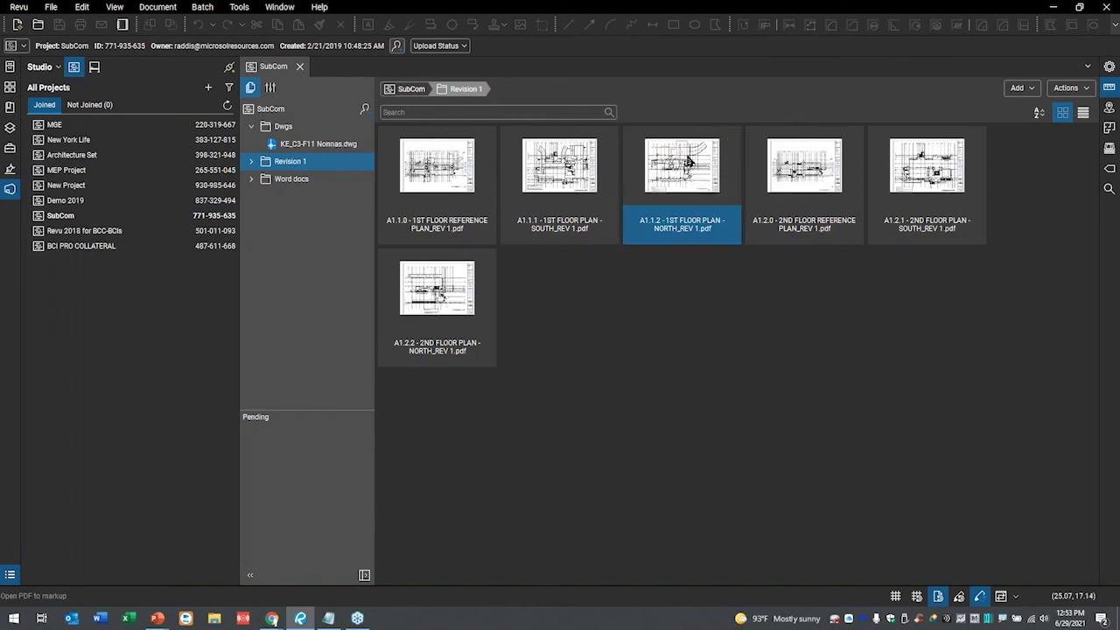
right_click(689, 162)
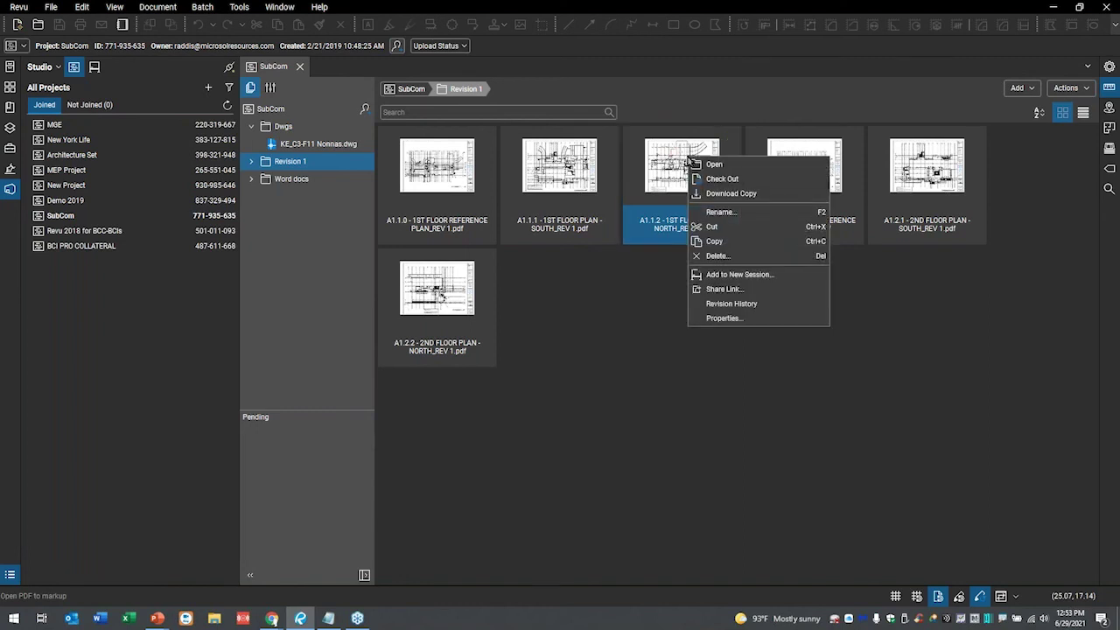
click(758, 304)
drag(587, 183, 783, 192)
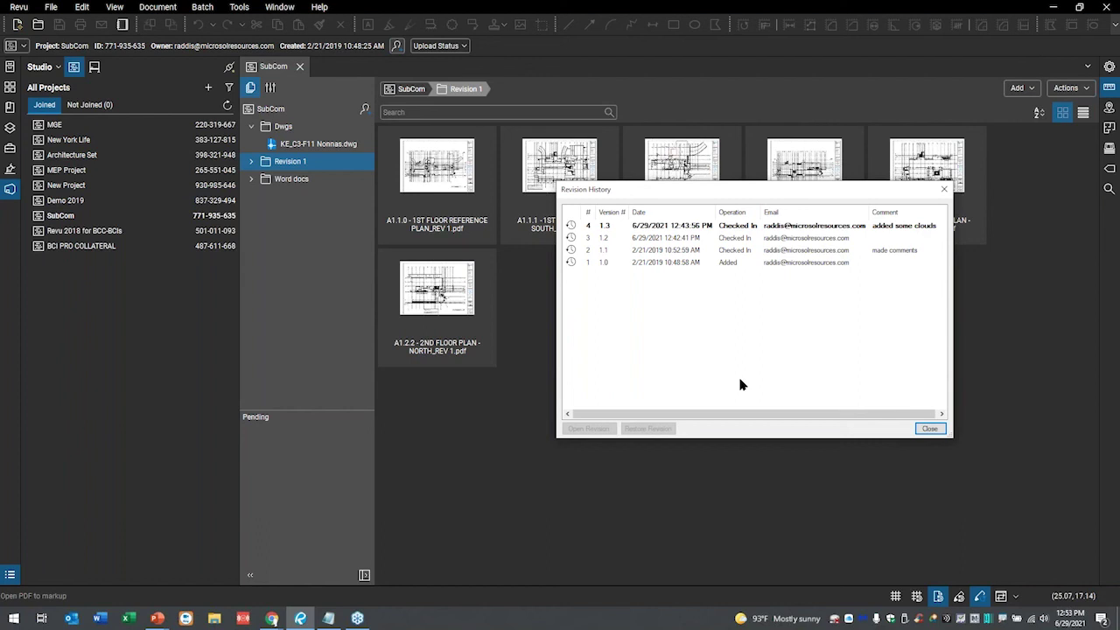
click(695, 252)
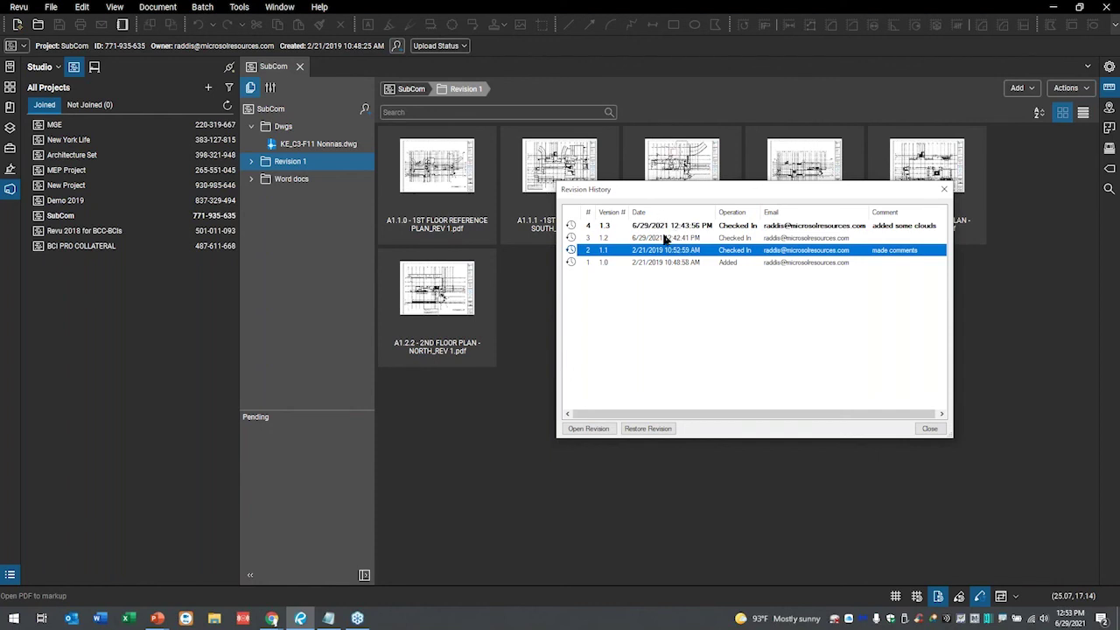
click(672, 239)
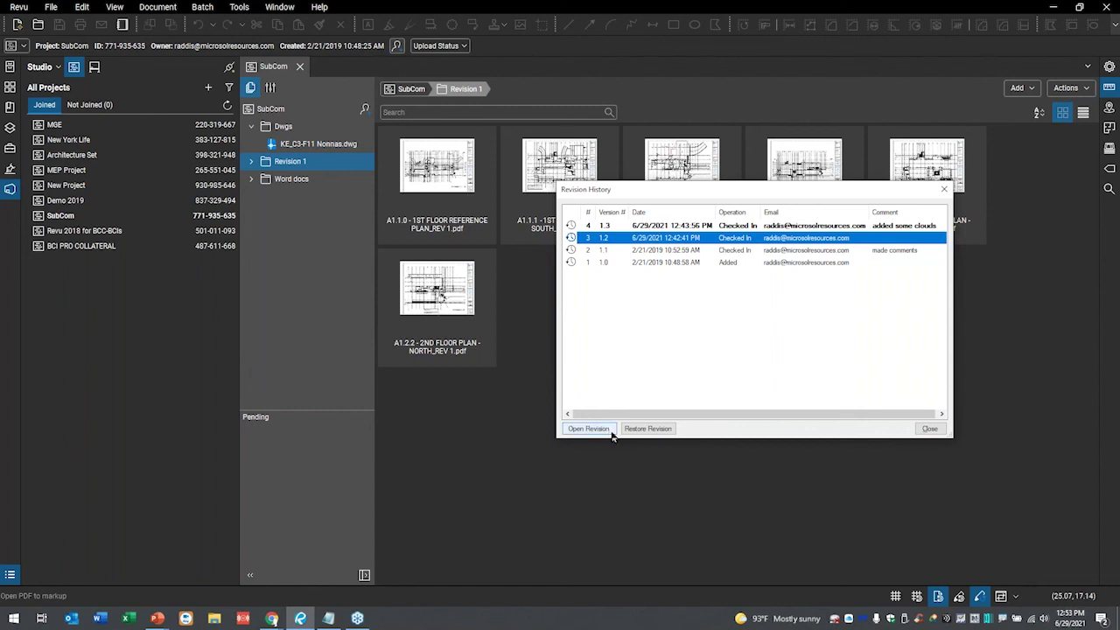
mouse_move(642, 399)
mouse_down()
mouse_move(389, 473)
mouse_move(760, 456)
mouse_move(644, 400)
mouse_up()
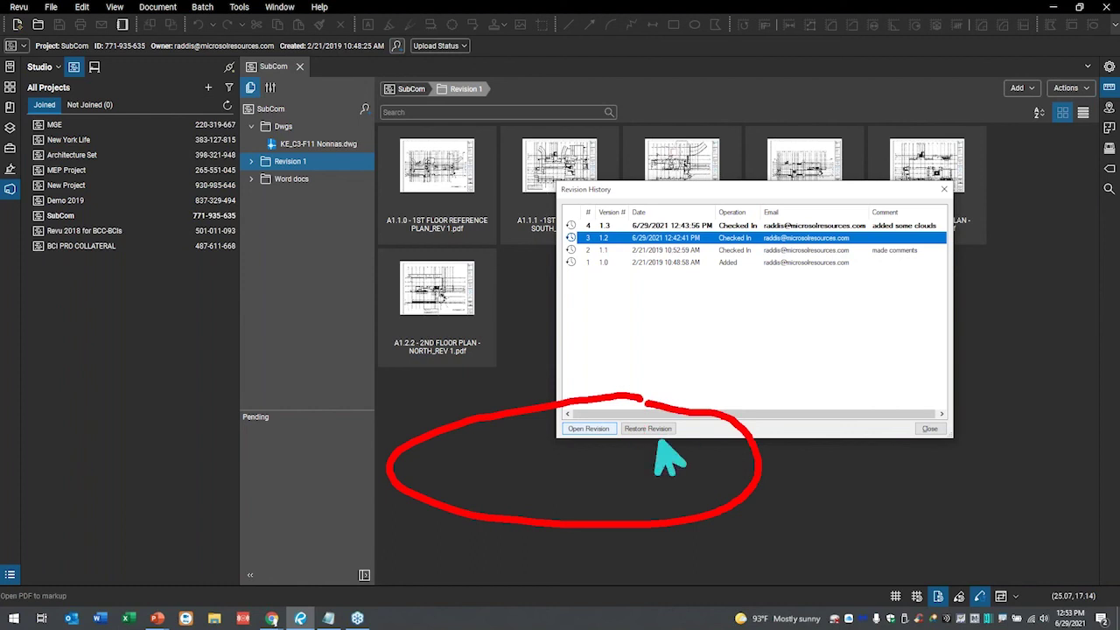